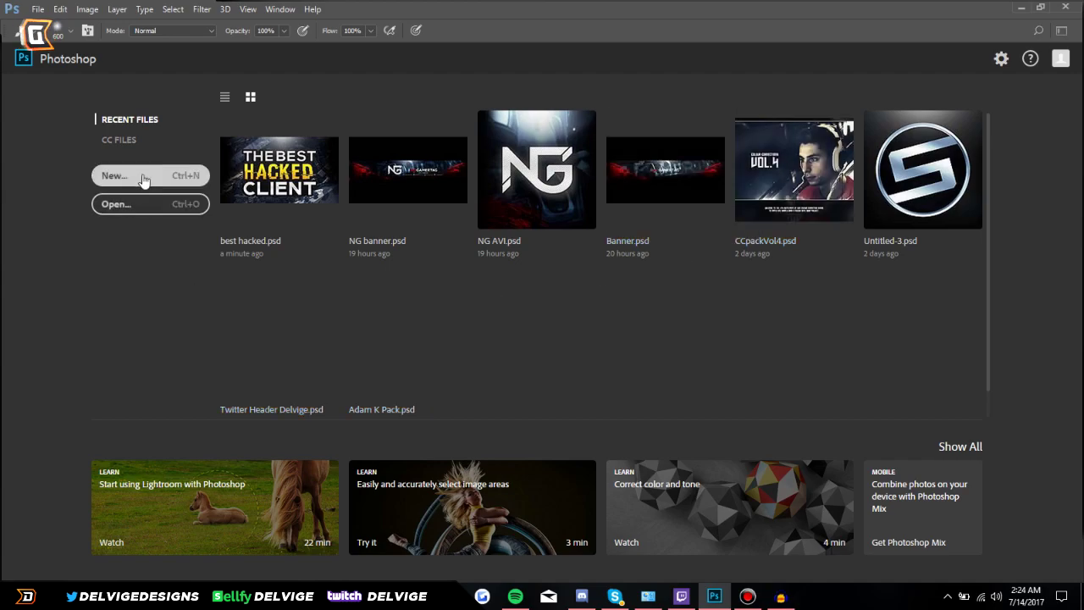
Start a new document from the saved Thumbnail preset at 1280×720
key("ctrl+n")
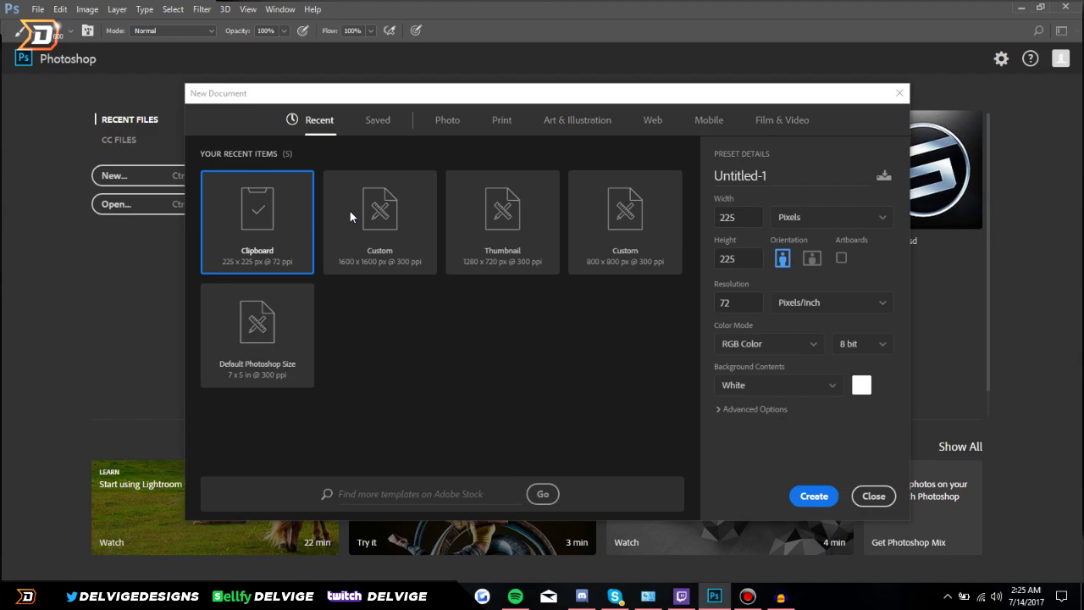
left_click(655, 125)
left_click(700, 125)
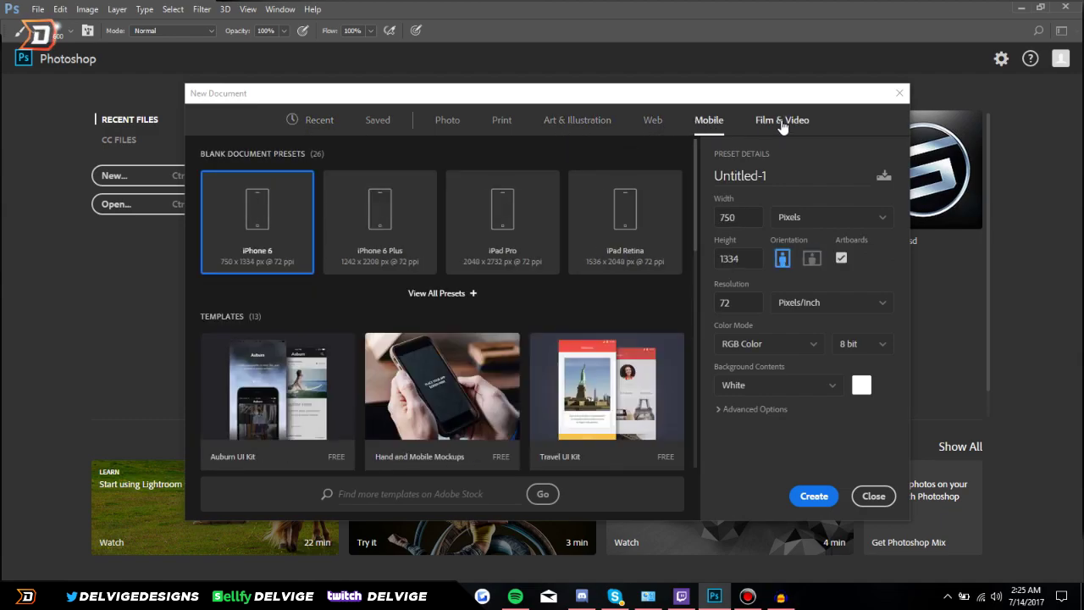
left_click(775, 123)
left_click(588, 121)
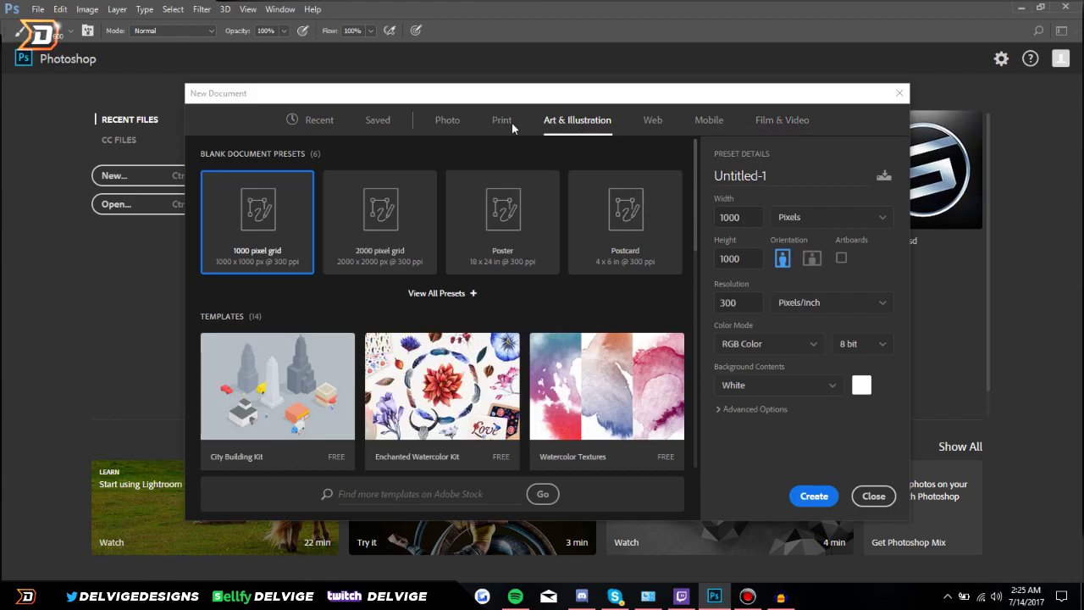
left_click(504, 122)
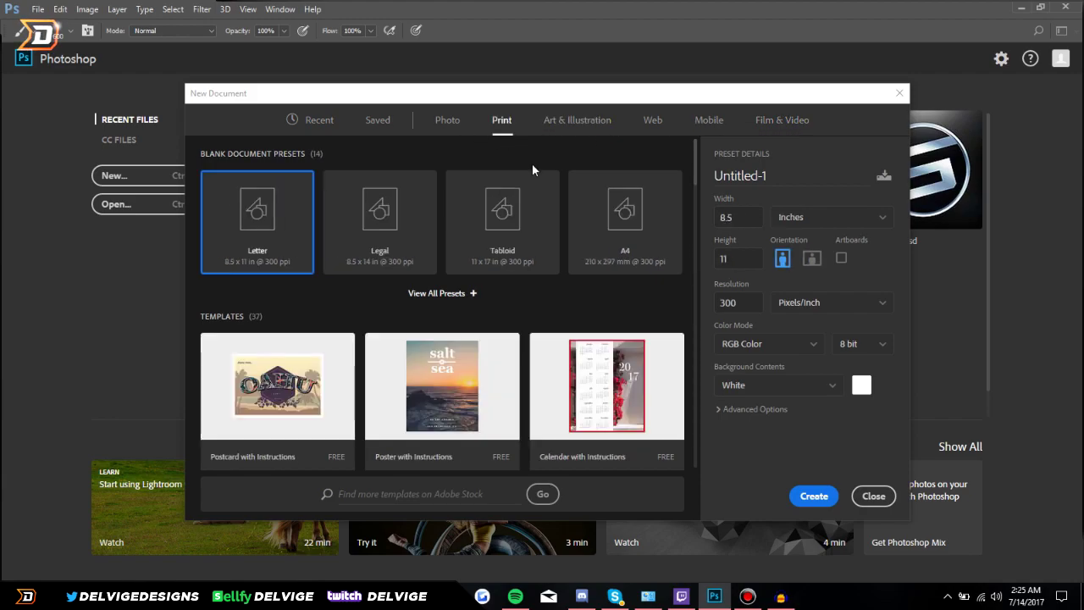
left_click(442, 122)
left_click(378, 120)
left_click(625, 221)
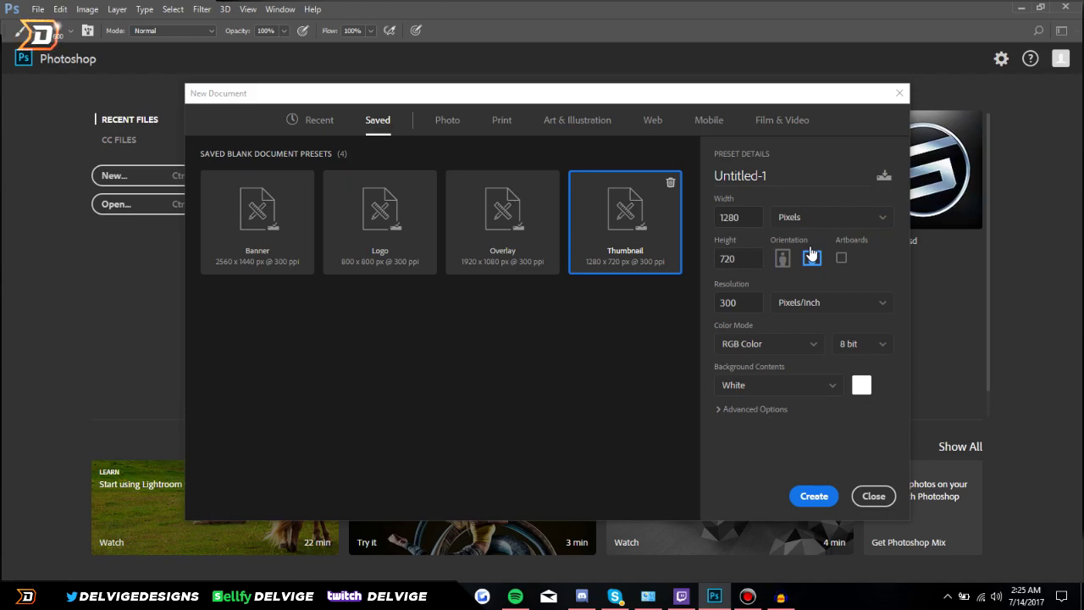
Re-enter the width value, keeping pixels as the measurement unit
double_click(719, 217)
type("1240")
key("BackSpace")
key("BackSpace")
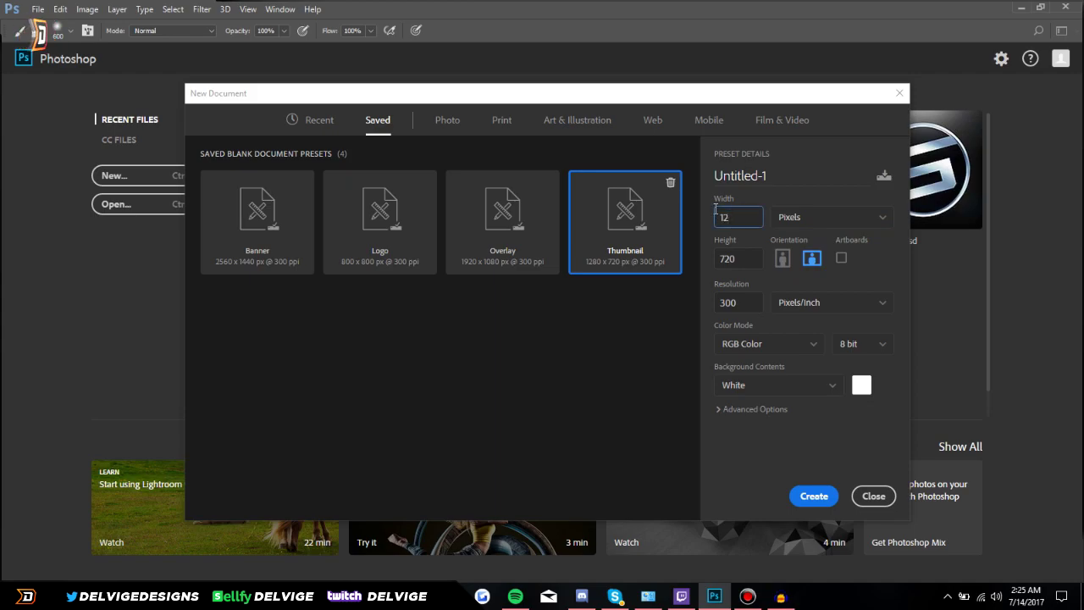
type("80")
left_click(835, 227)
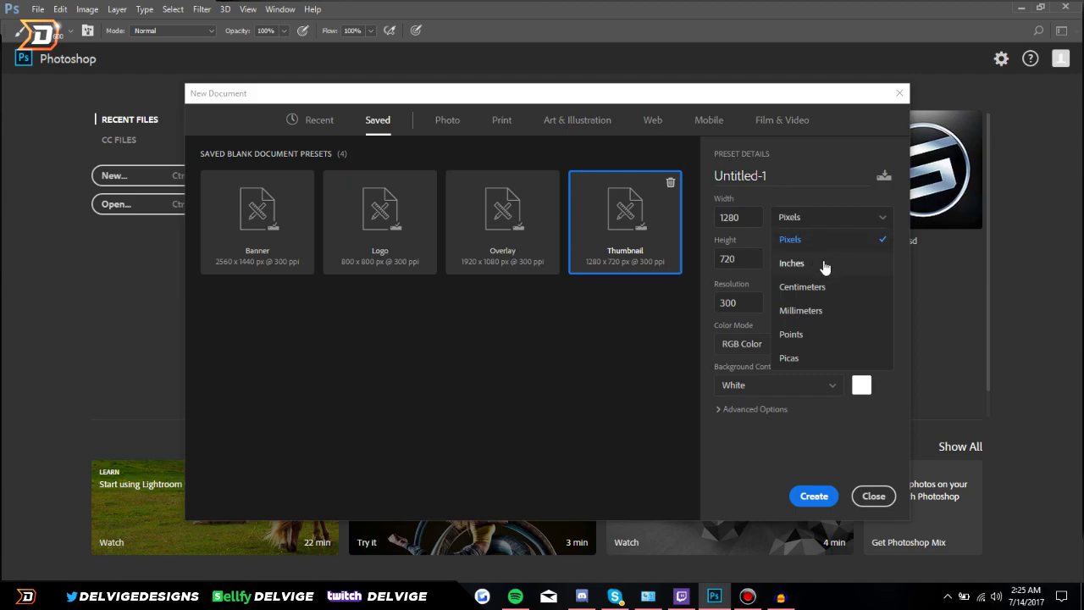
left_click(845, 223)
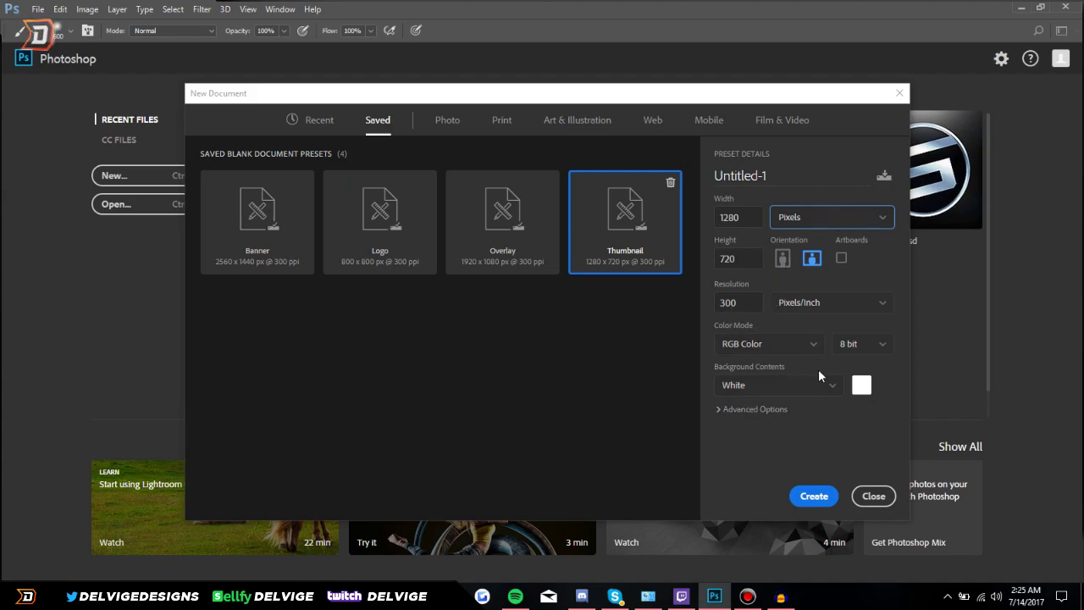
Set Background Contents to Transparent
left_click(837, 385)
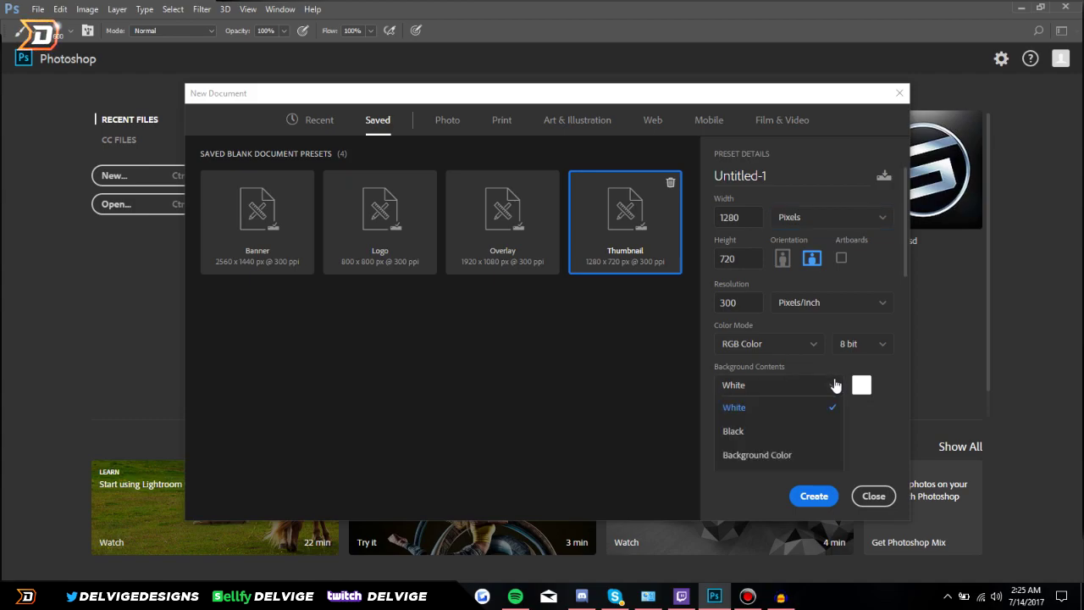
left_click(774, 431)
left_click(780, 386)
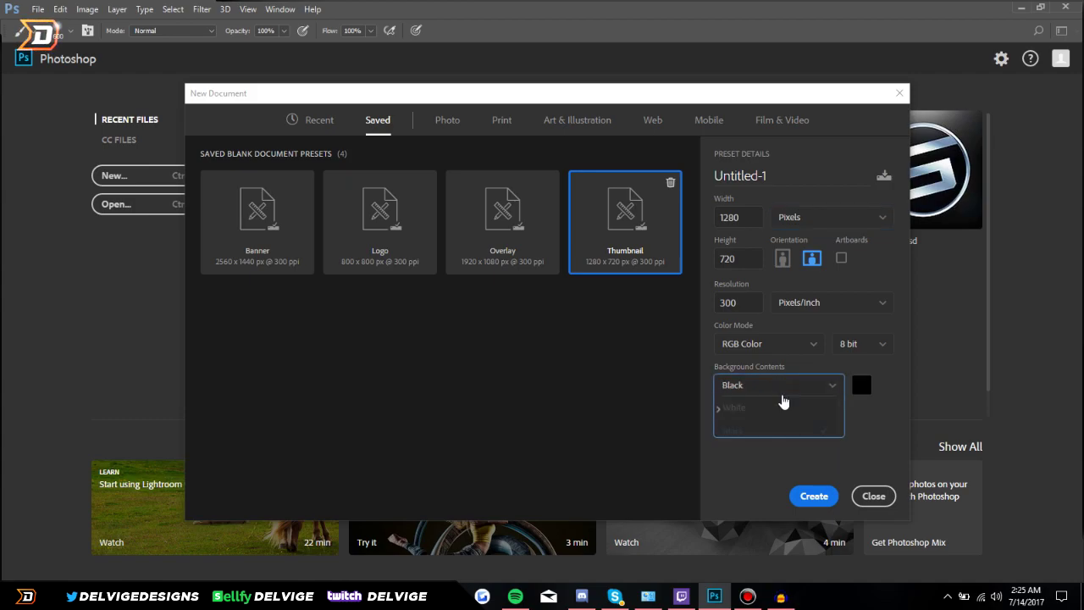
left_click(778, 455)
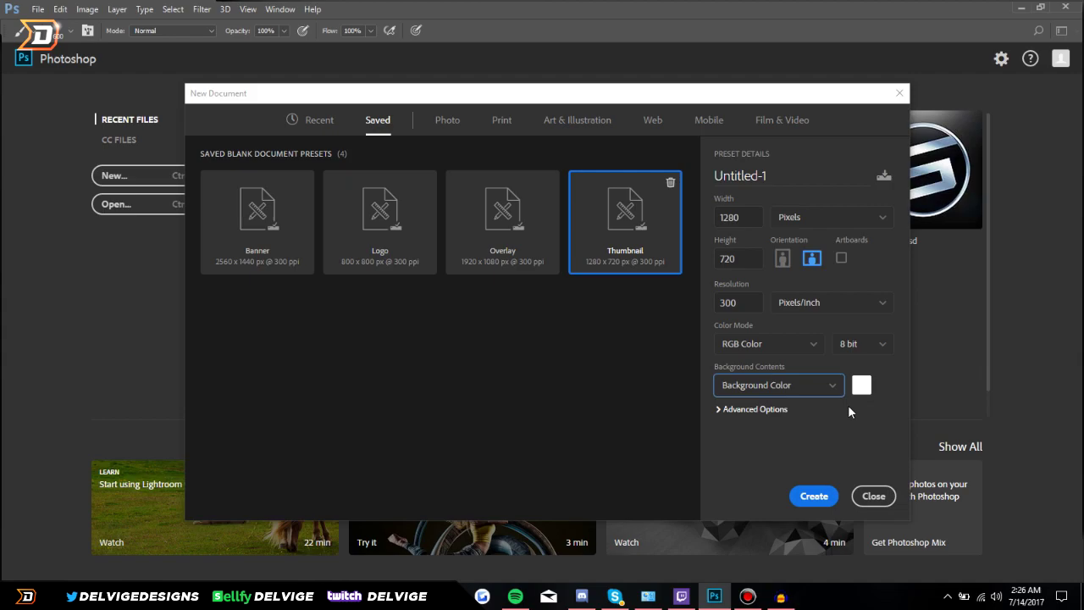
left_click(807, 391)
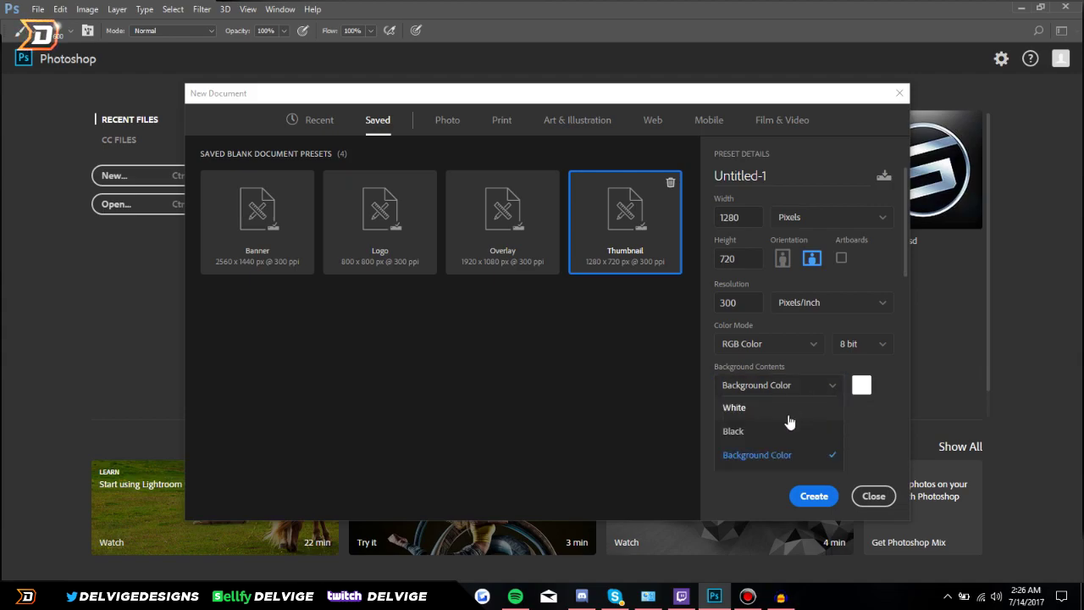
scroll(788, 421, "down", 1)
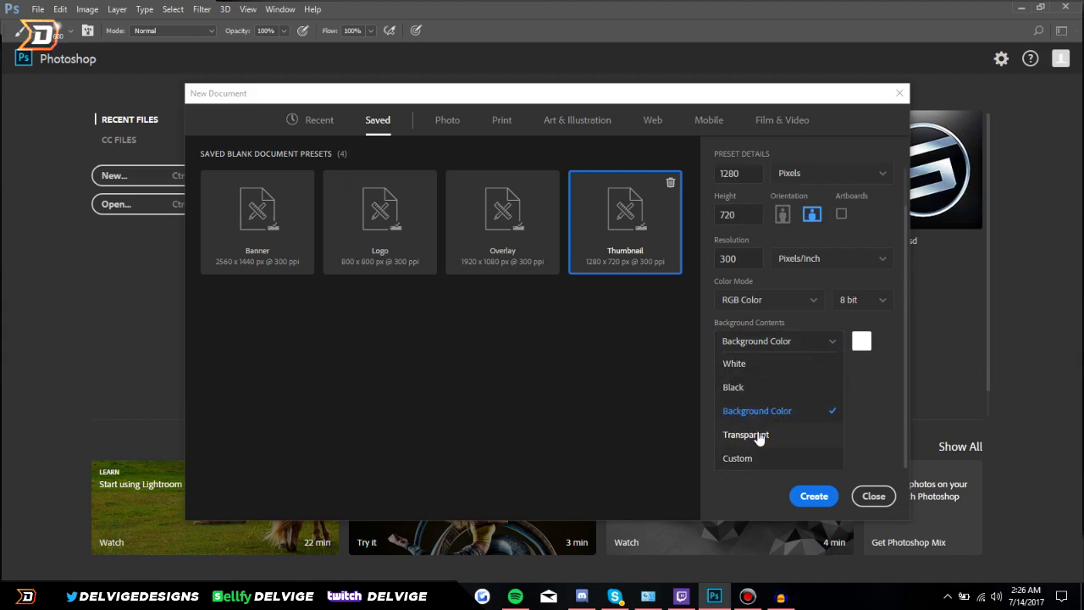
left_click(761, 436)
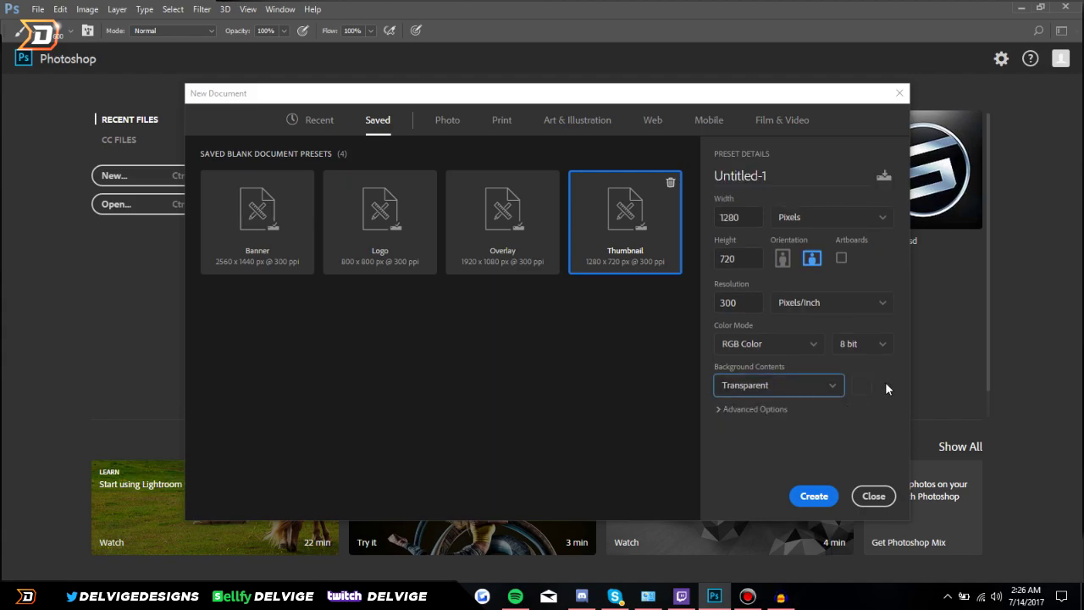
Name the document 'Tutorial' and create it
left_click_drag(785, 174, 714, 174)
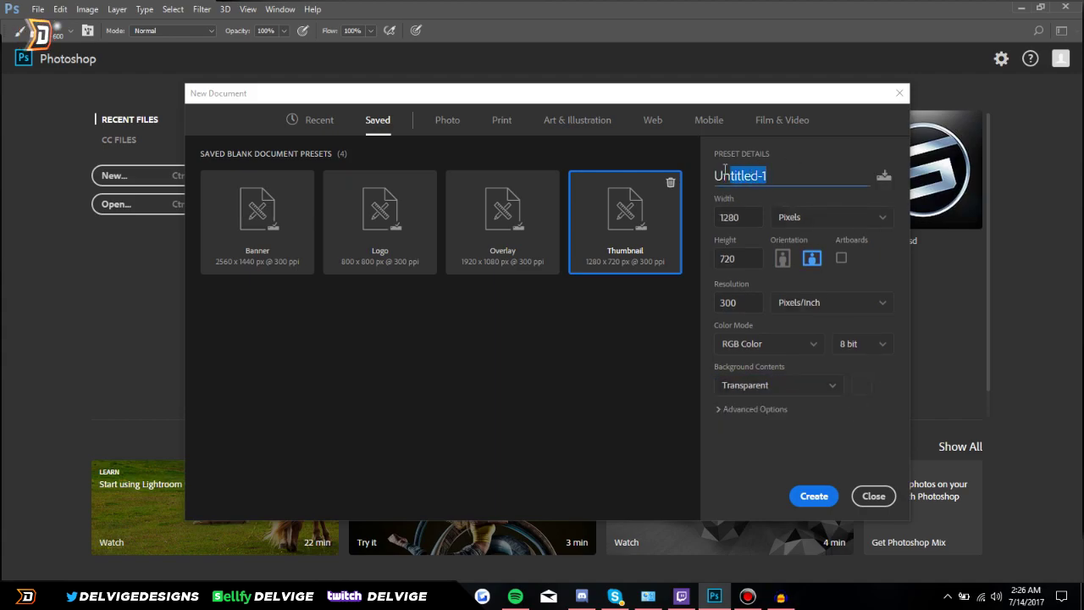
type("Tutor")
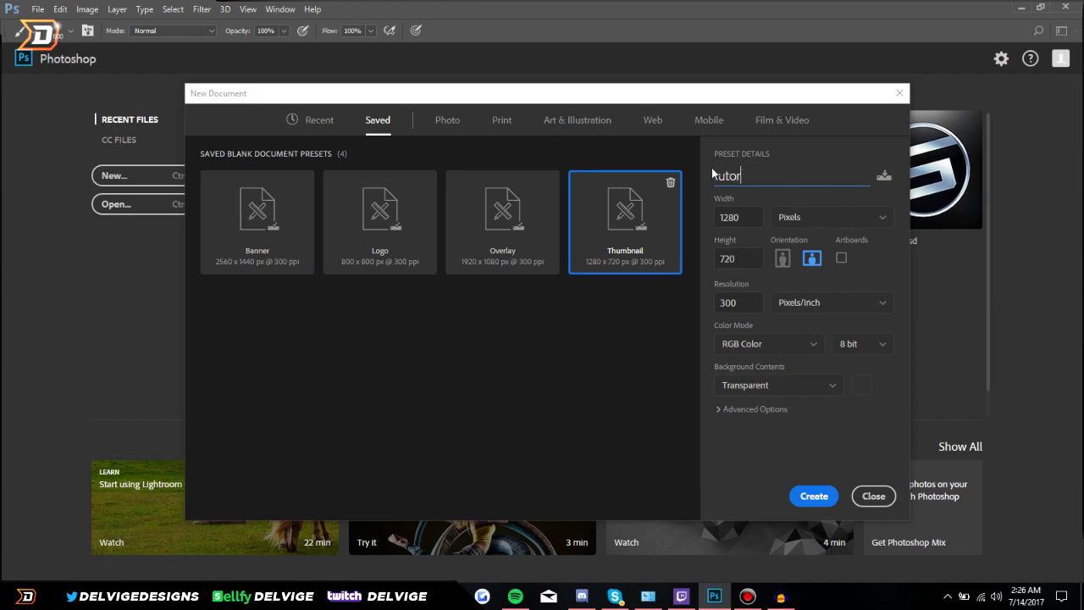
type("ial")
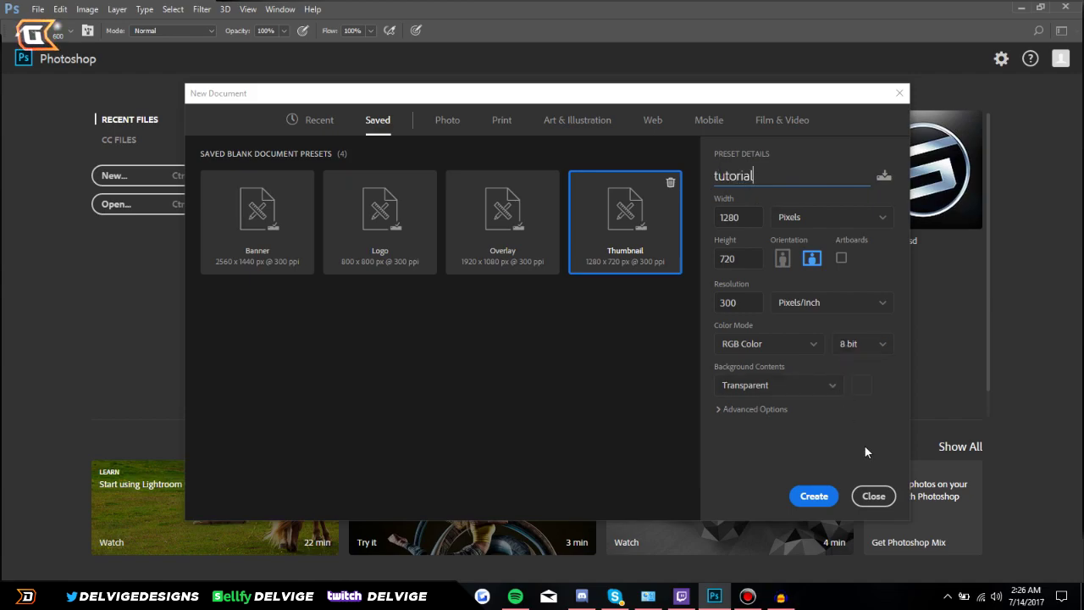
left_click(814, 497)
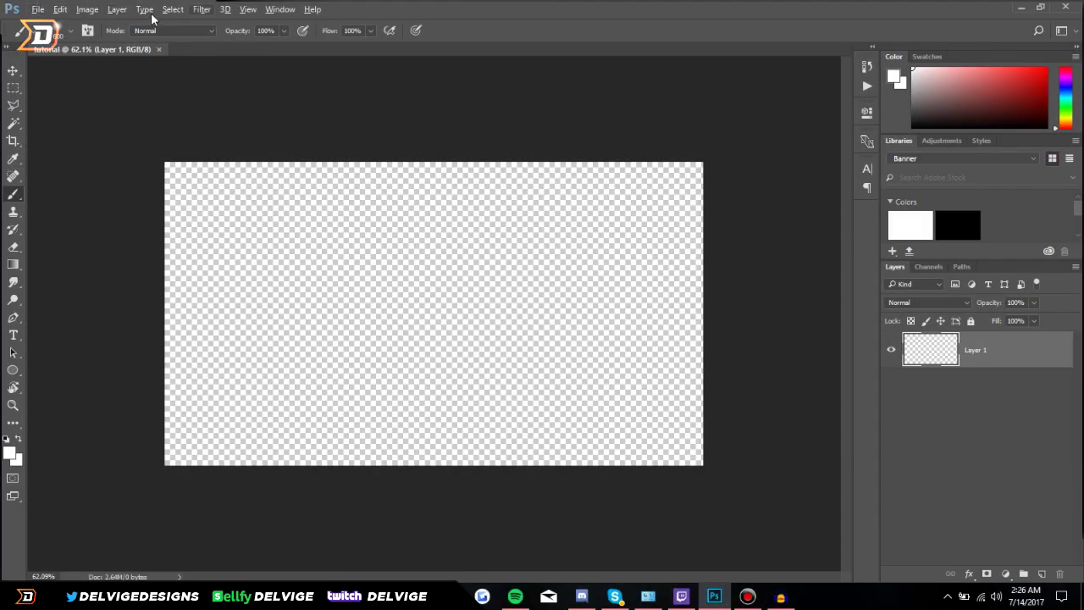
left_click(37, 10)
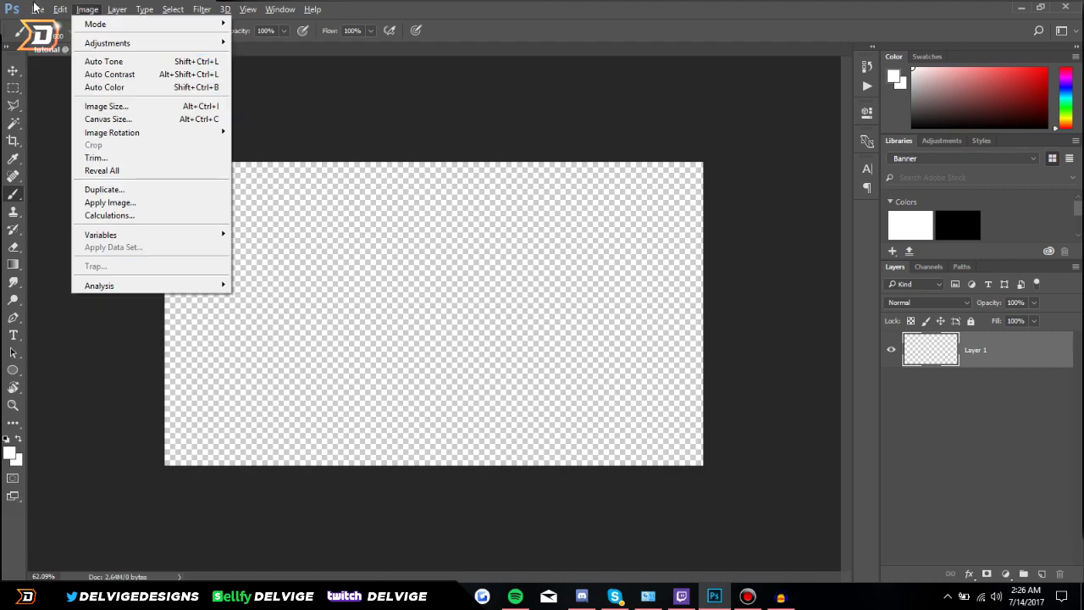
mouse_move(37, 9)
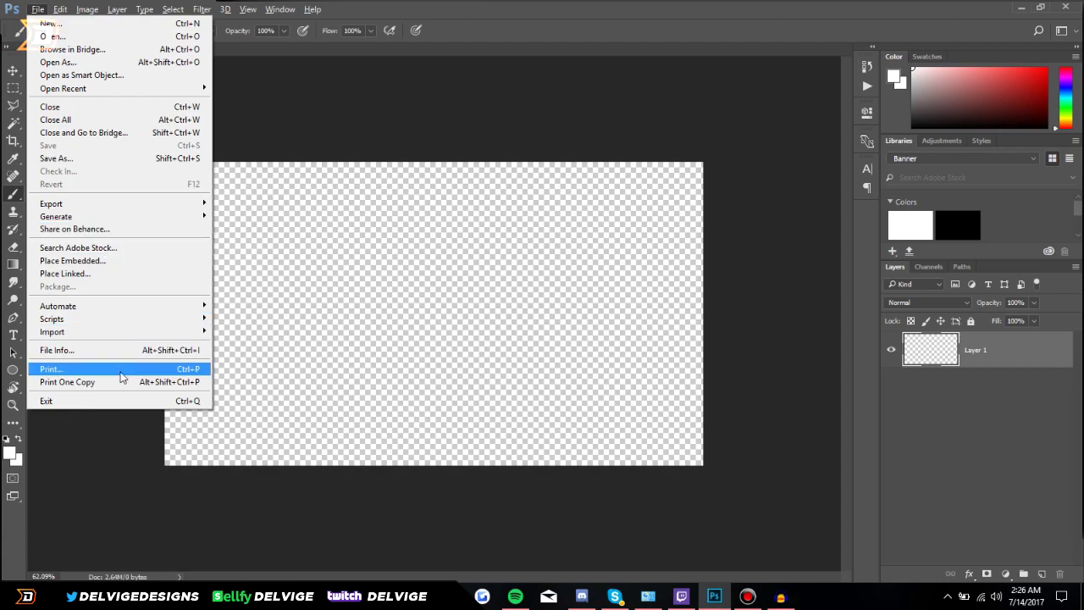
left_click(59, 9)
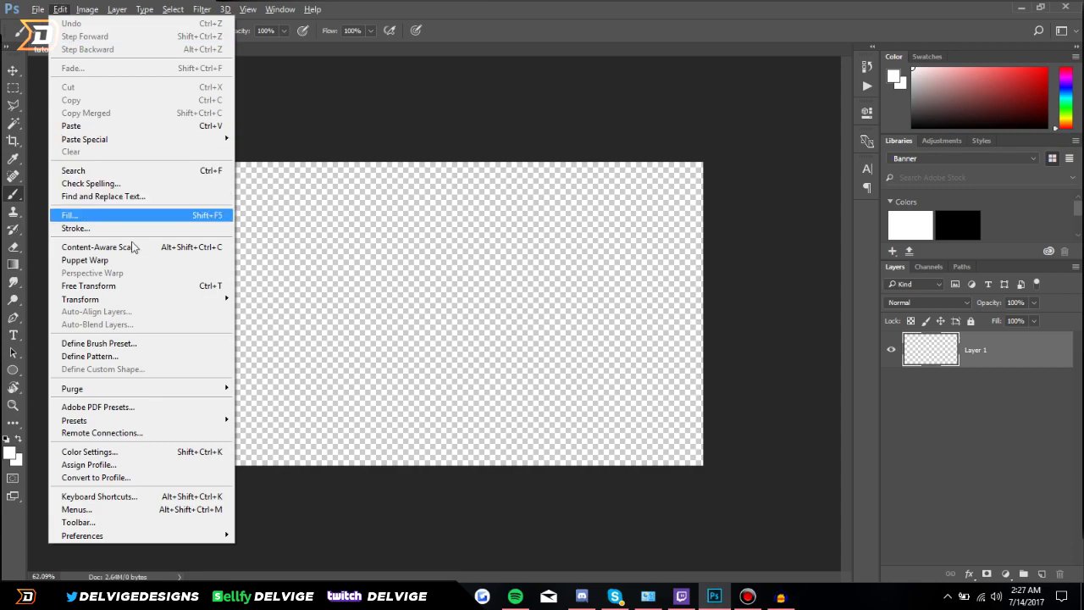
mouse_move(88, 15)
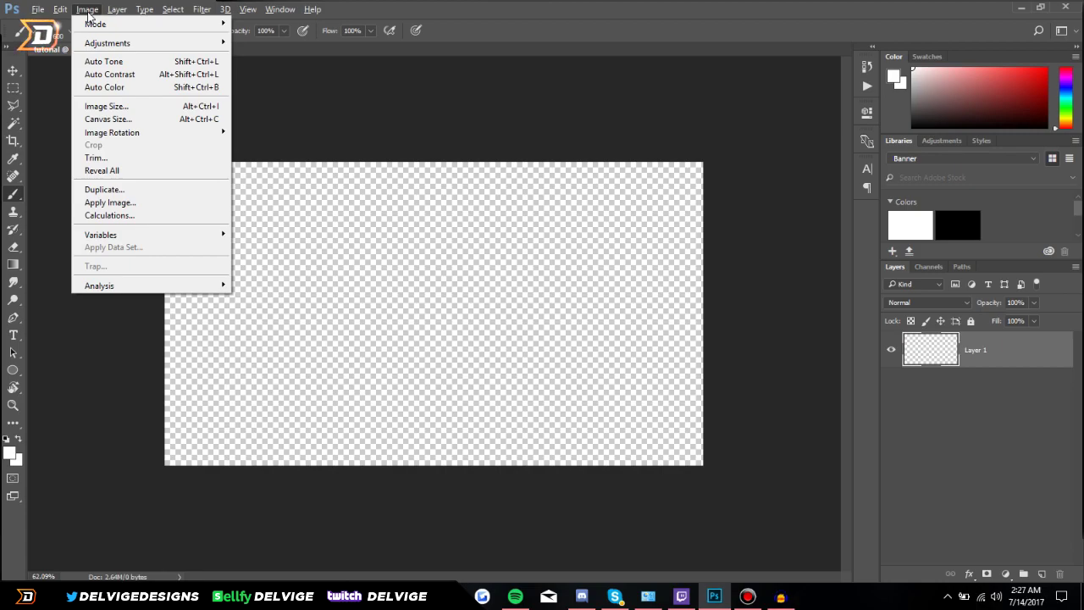
mouse_move(109, 32)
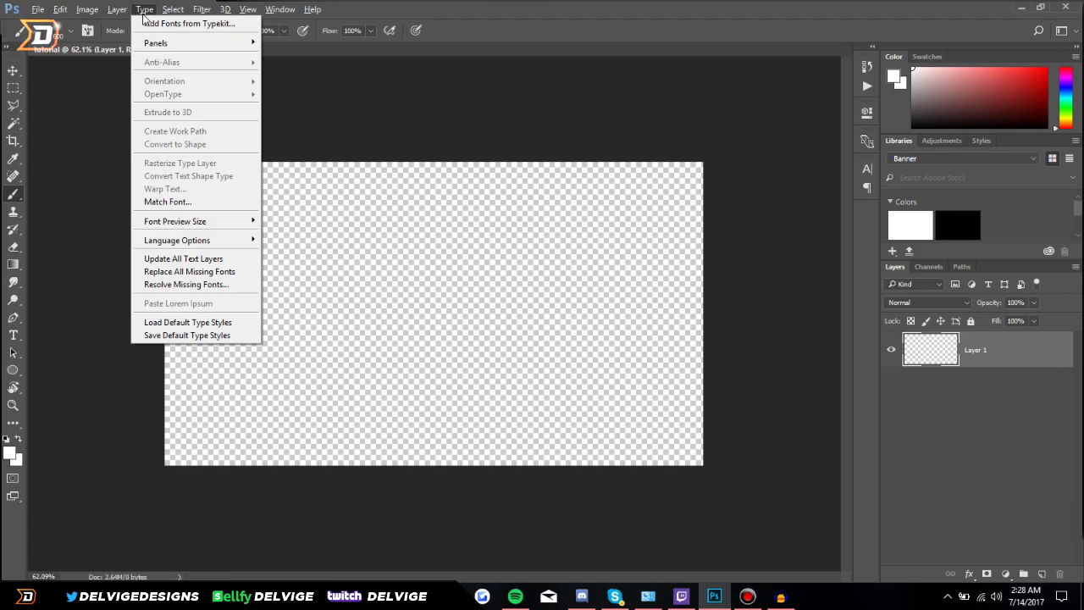
left_click(206, 10)
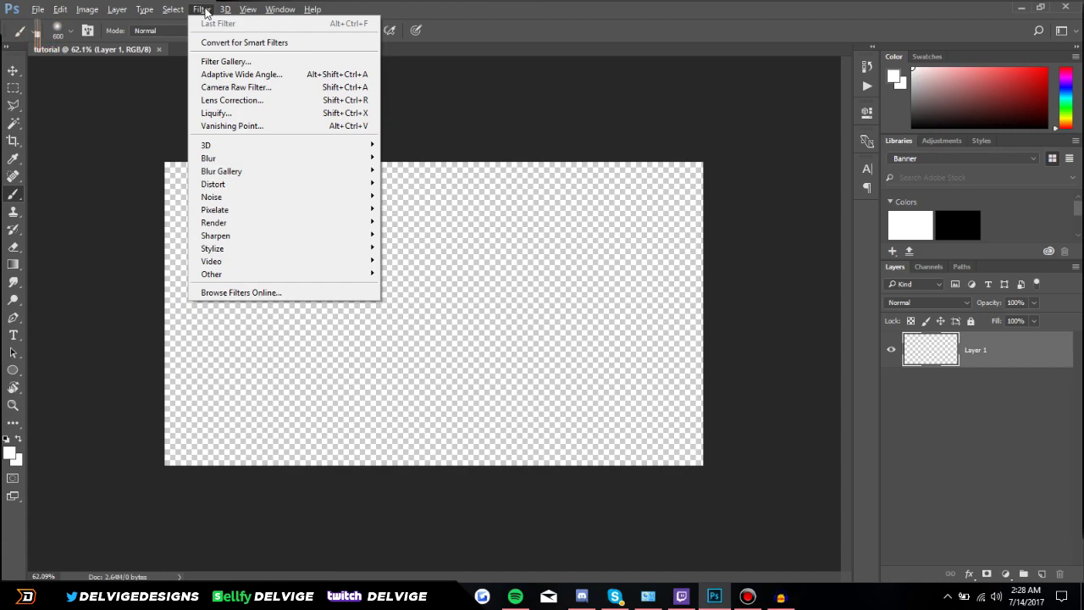
mouse_move(38, 10)
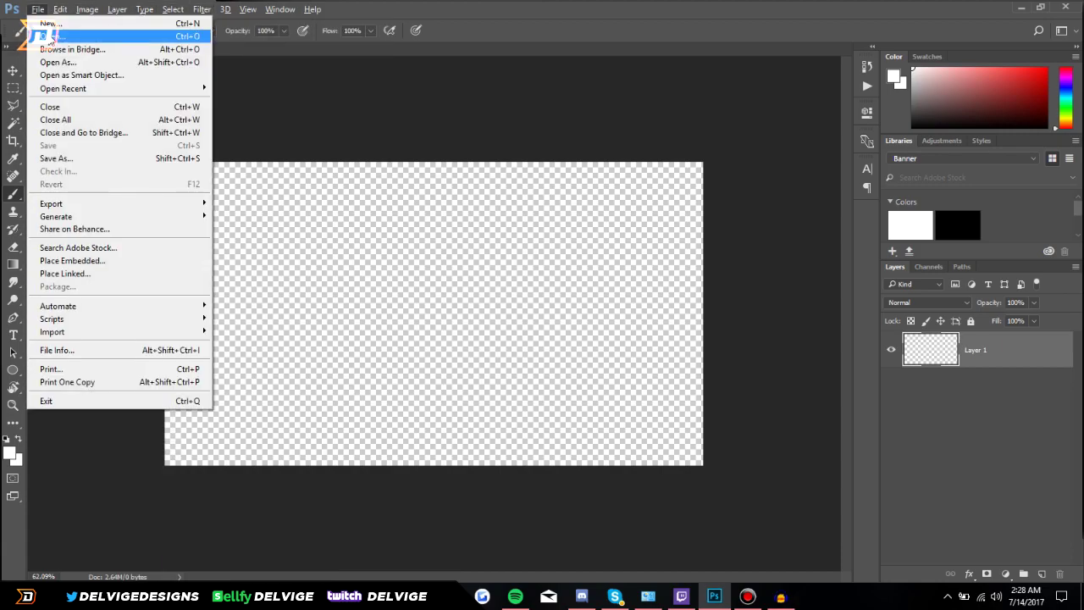
Open background HD.jpg and drag its typography image into the tutorial document as Layer 2
left_click(47, 34)
scroll(342, 227, "down", 5)
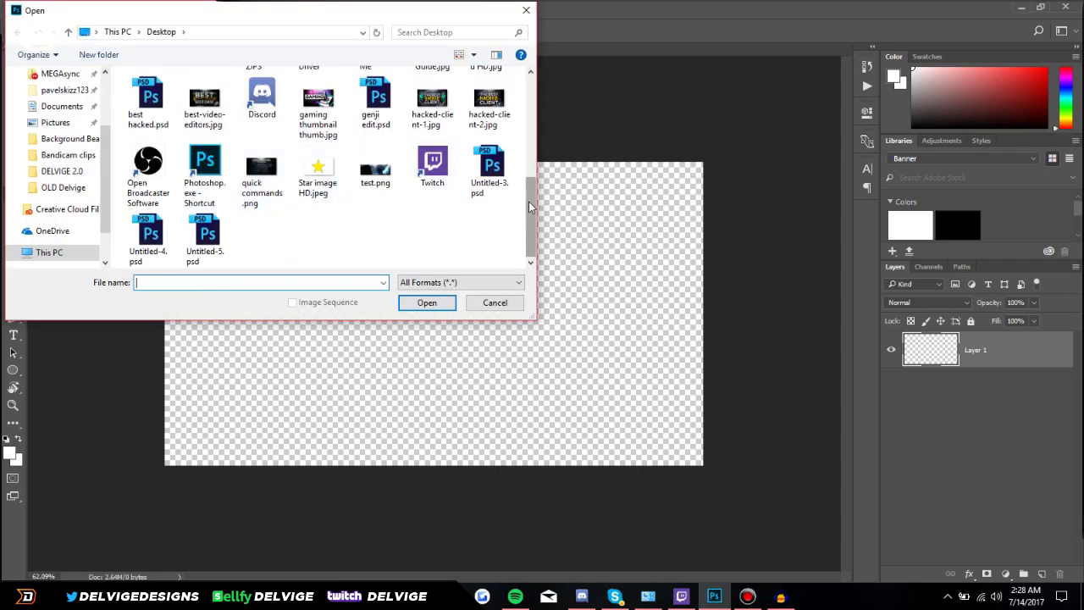
left_click_drag(534, 207, 534, 202)
scroll(537, 190, "up", 1)
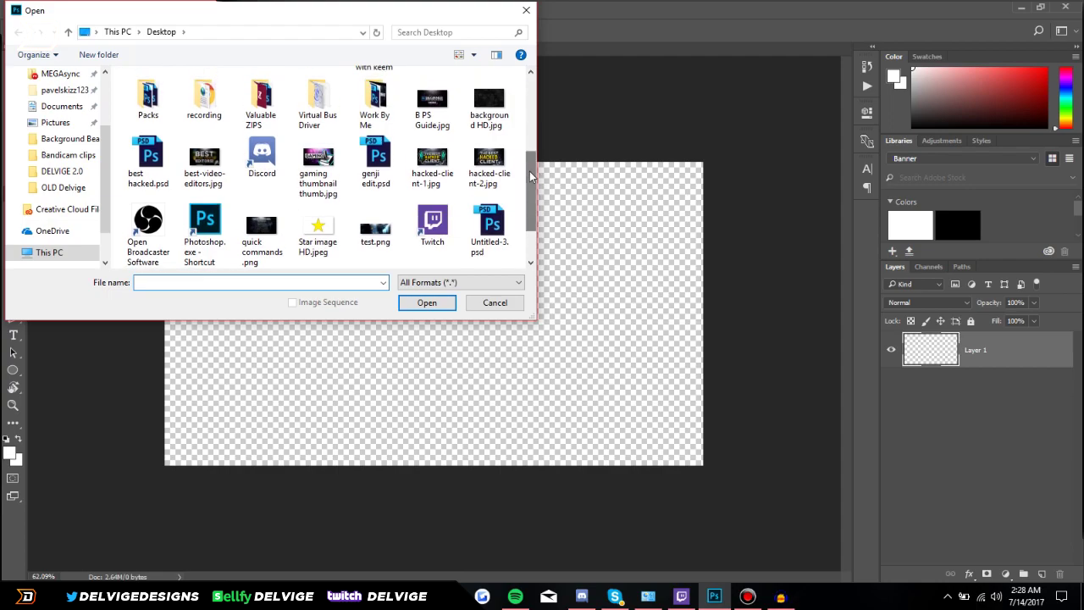
double_click(489, 104)
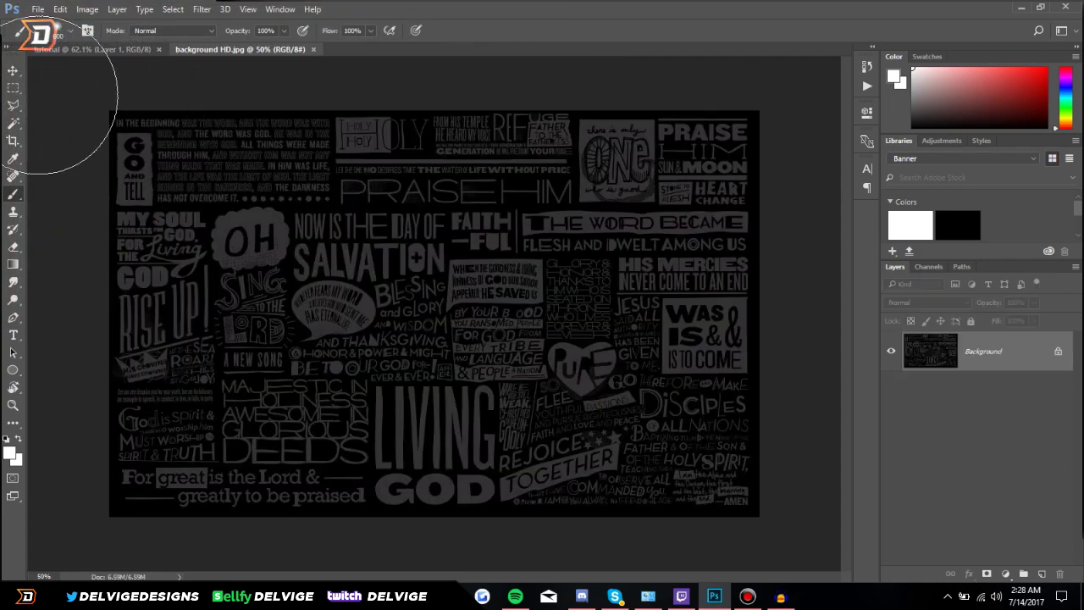
left_click(12, 70)
left_click_drag(190, 172, 404, 270)
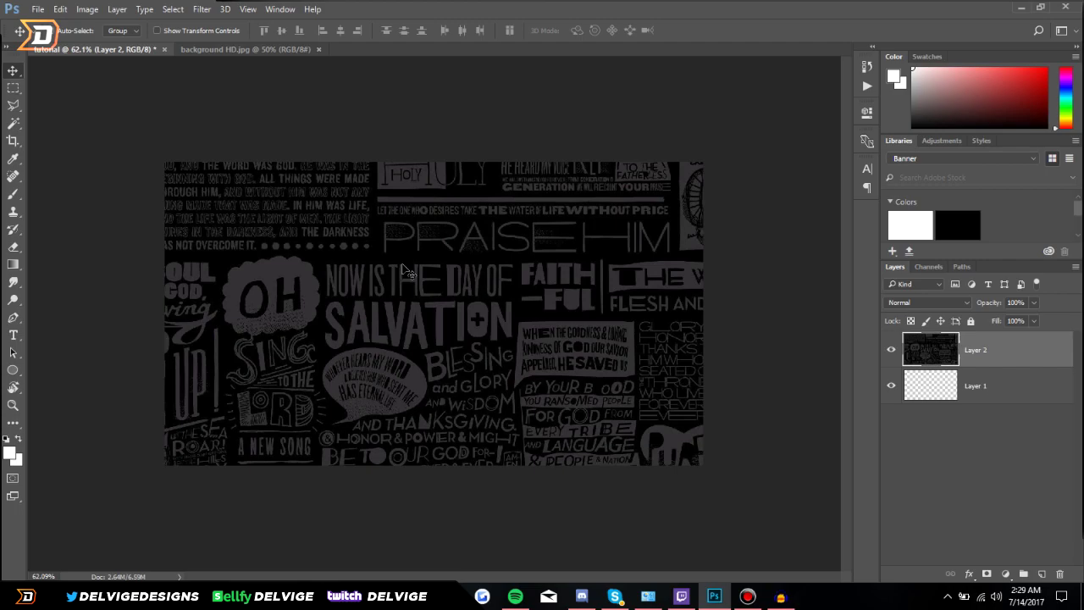
Free-transform the typography layer, dragging corners and edges until it fills the canvas, then commit
key("ctrl+t")
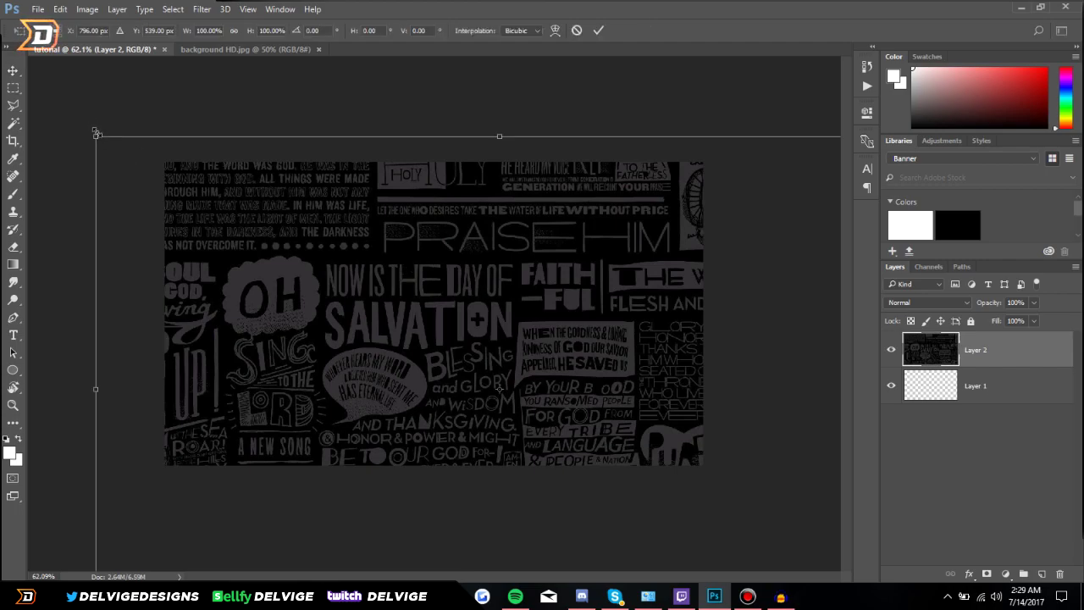
left_click_drag(96, 133, 205, 220)
left_click_drag(585, 327, 536, 279)
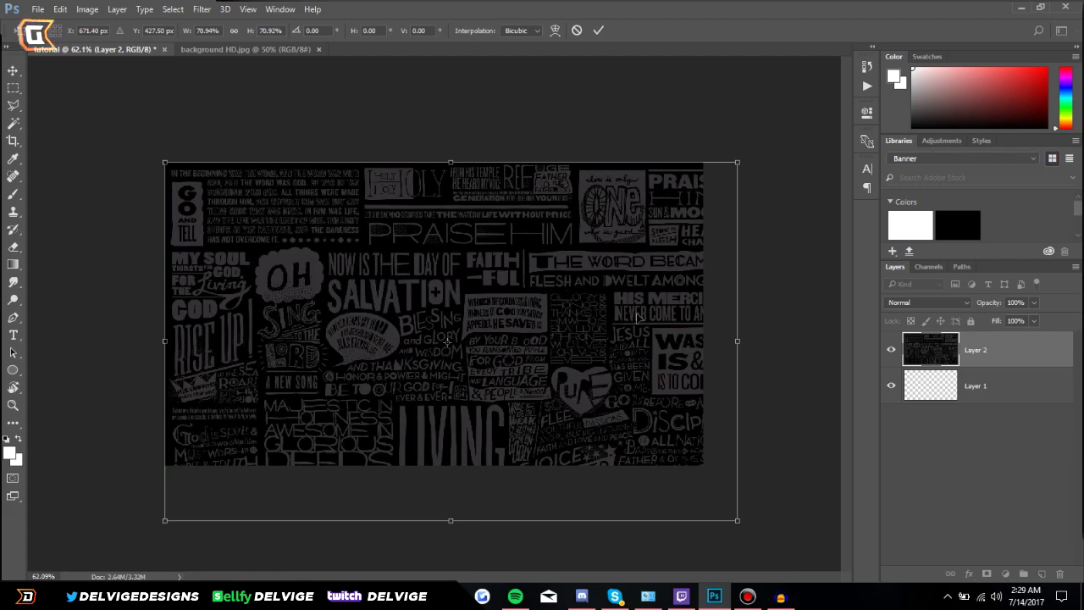
left_click_drag(737, 340, 703, 339)
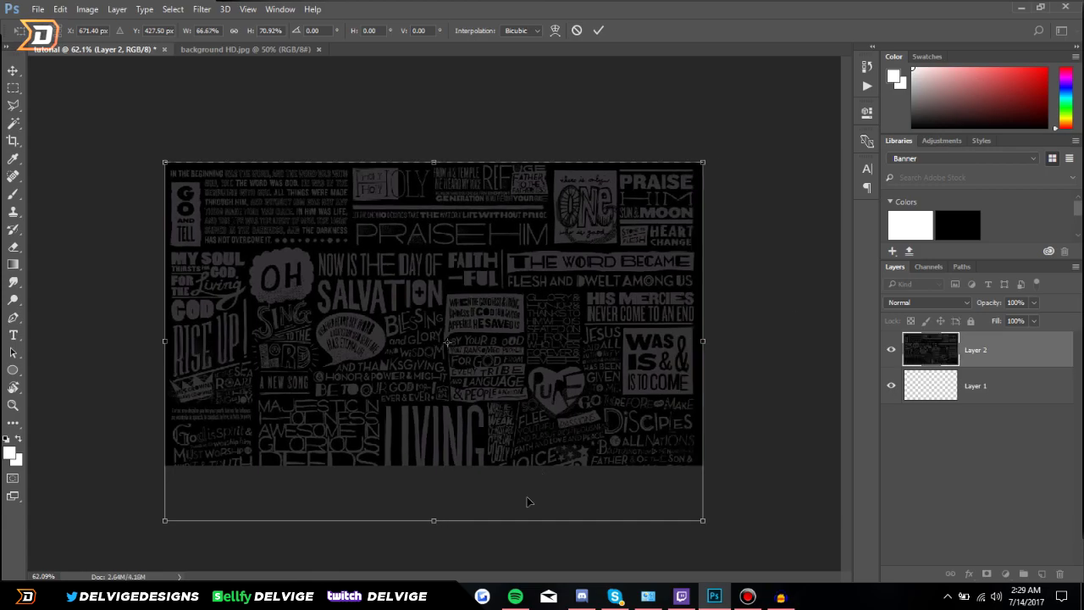
left_click_drag(521, 520, 530, 473)
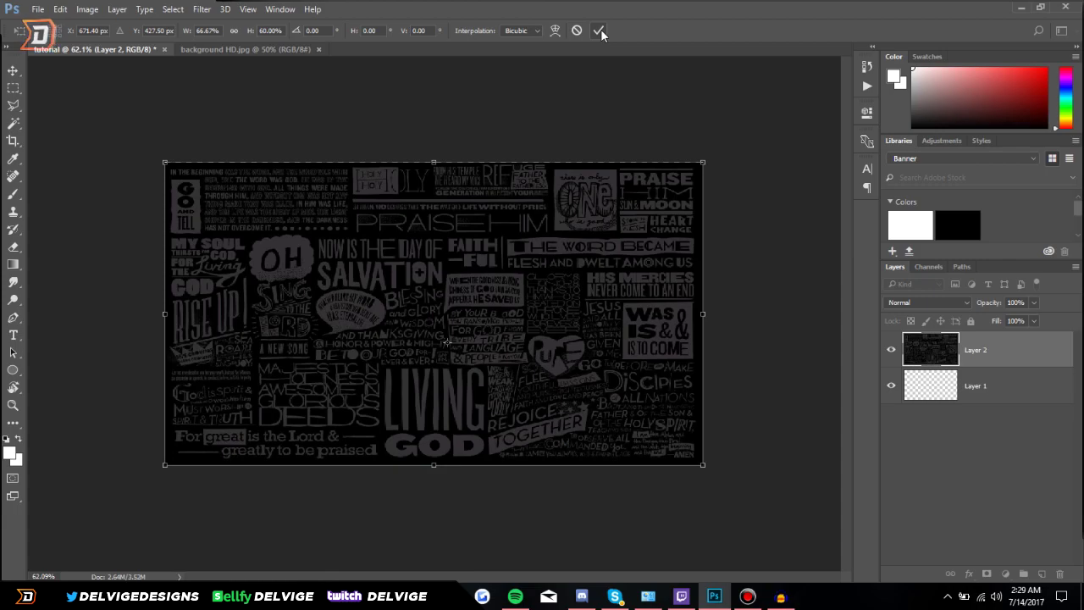
left_click(599, 30)
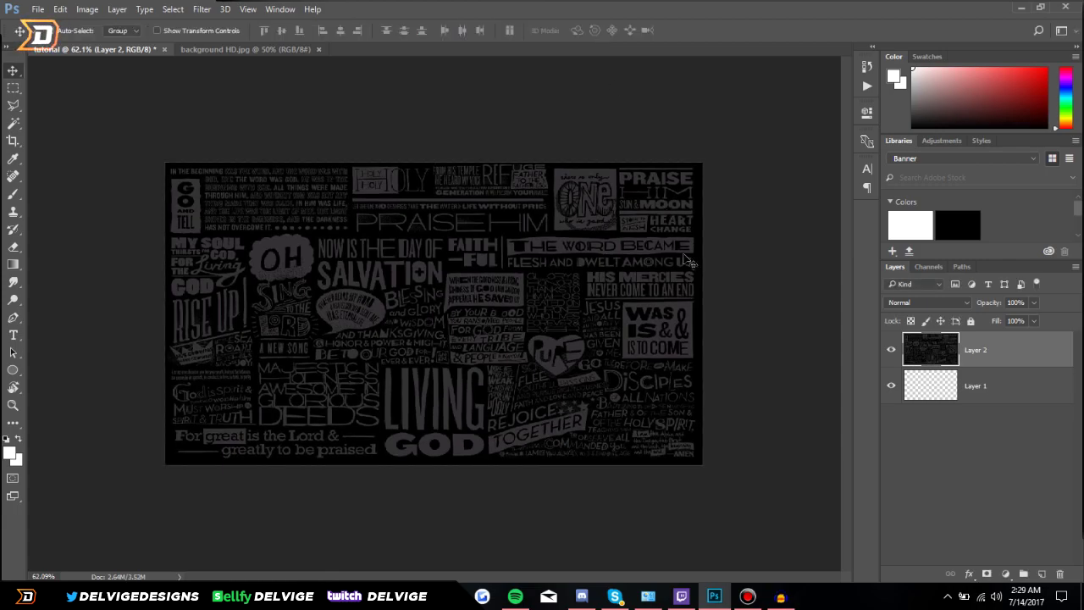
key("ctrl+a")
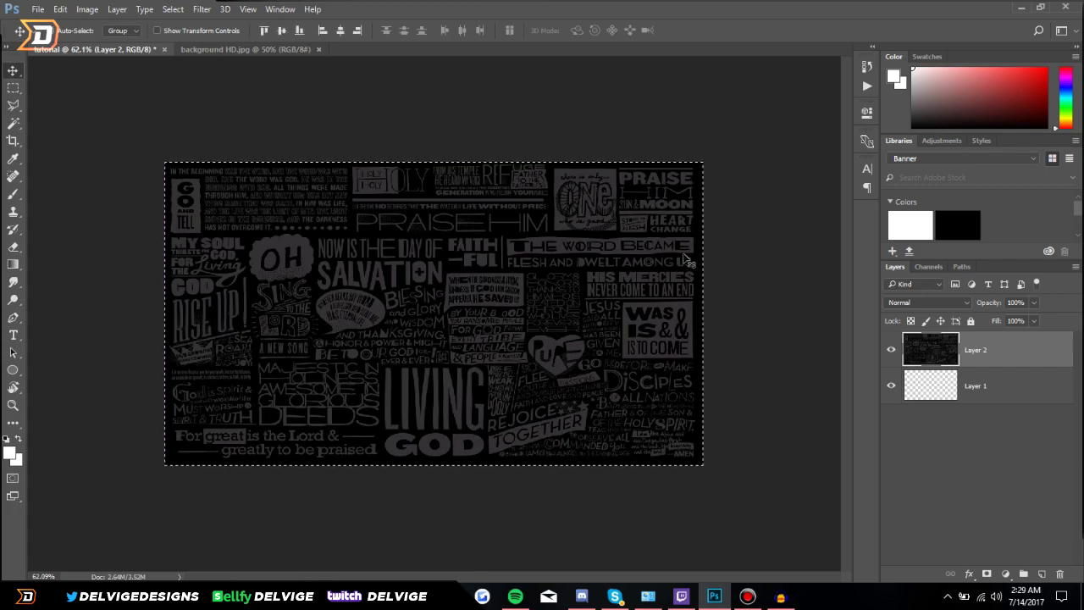
key("ctrl+d")
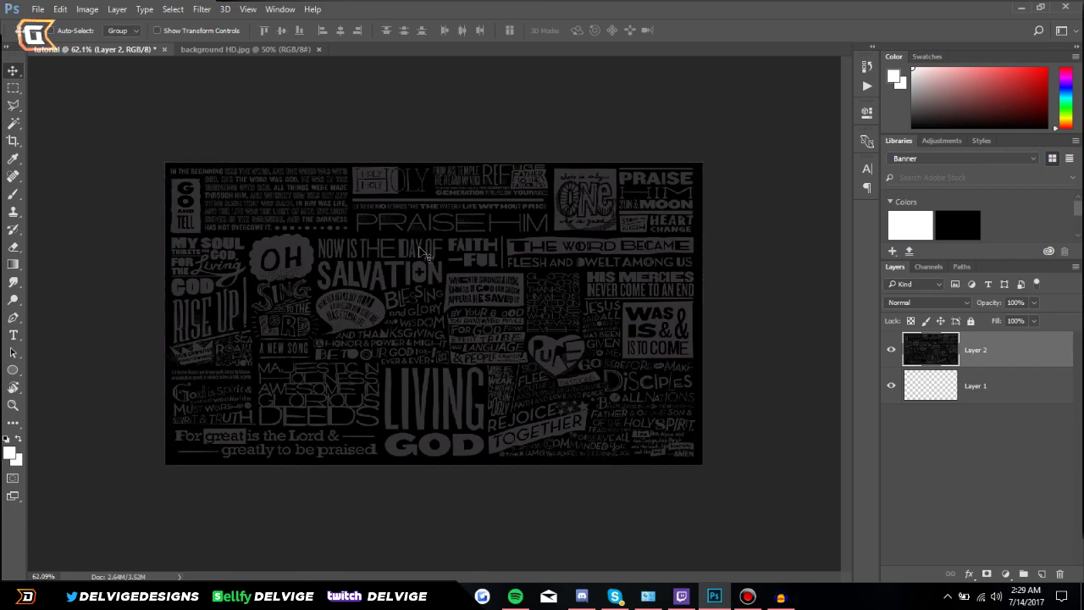
left_click(14, 88)
left_click_drag(110, 121, 860, 583)
key("v")
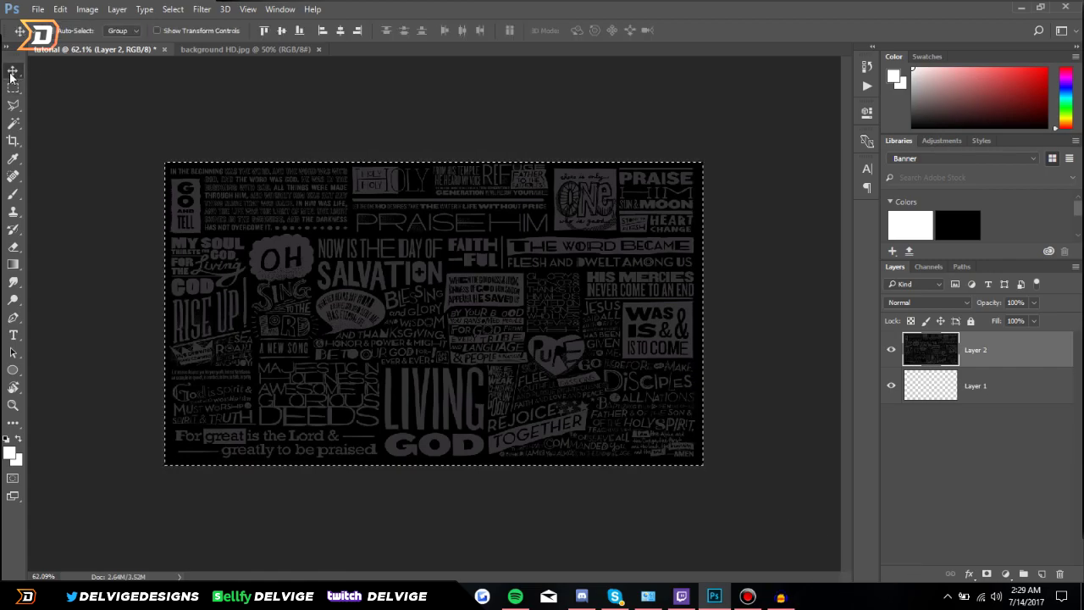
left_click(281, 31)
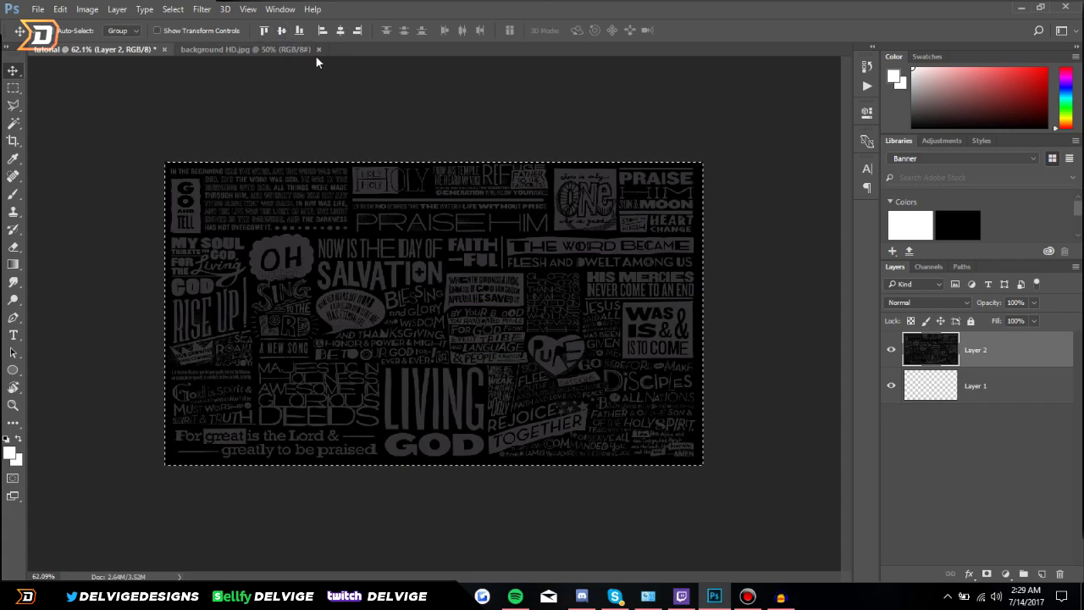
key("ctrl+d")
key("ctrl+t")
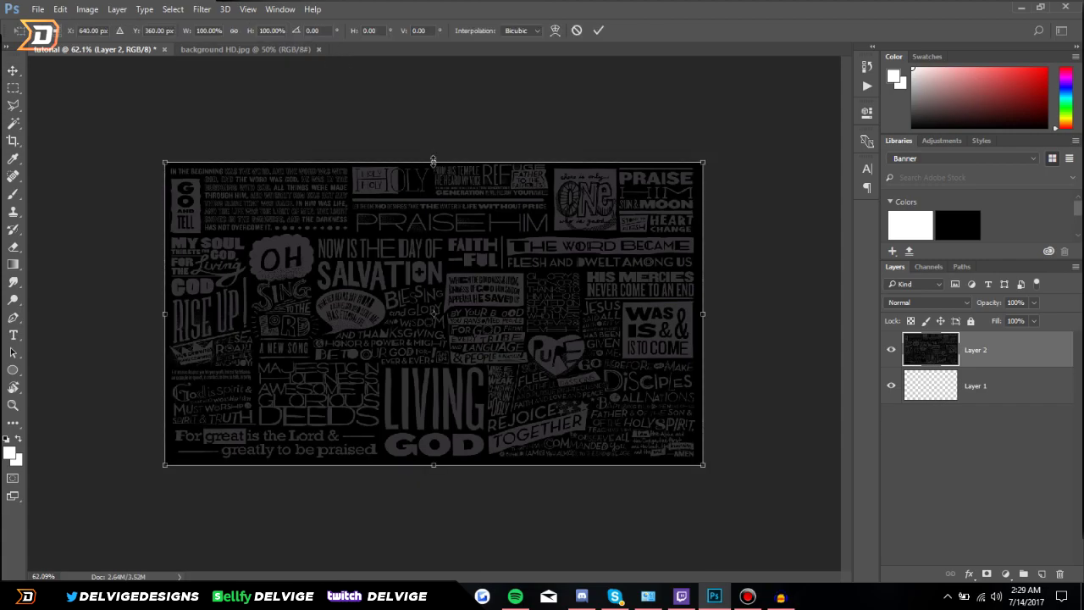
left_click_drag(704, 164, 653, 189)
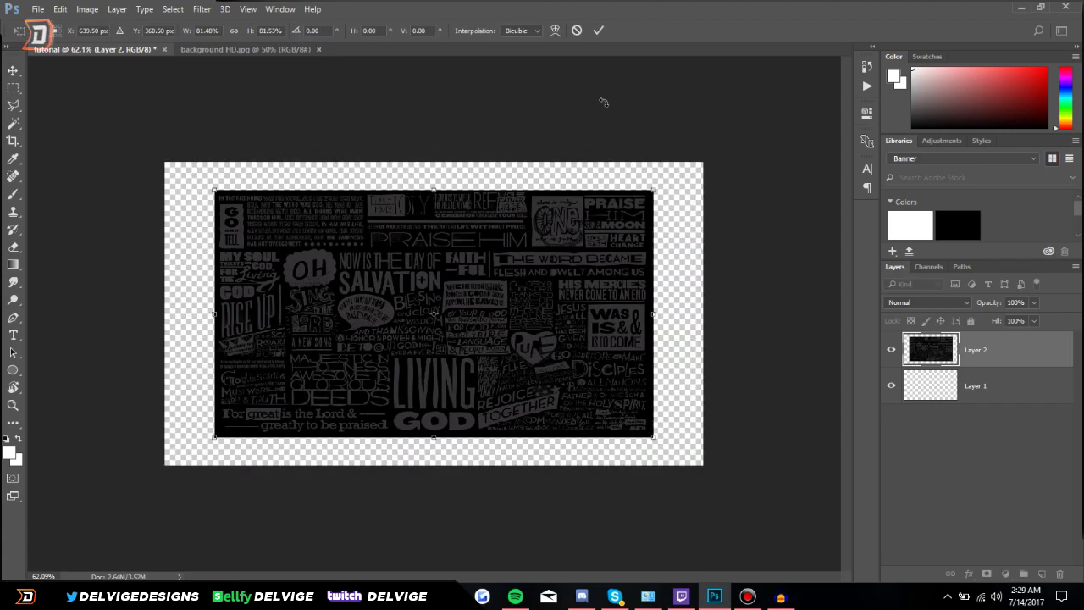
left_click(597, 31)
left_click_drag(449, 291, 420, 289)
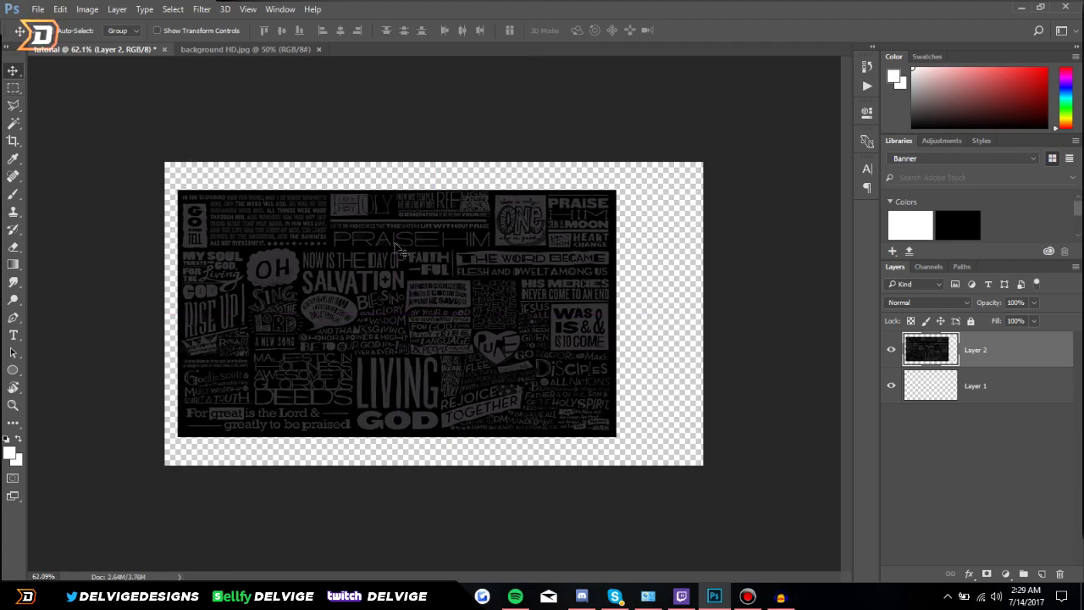
key("ctrl+a")
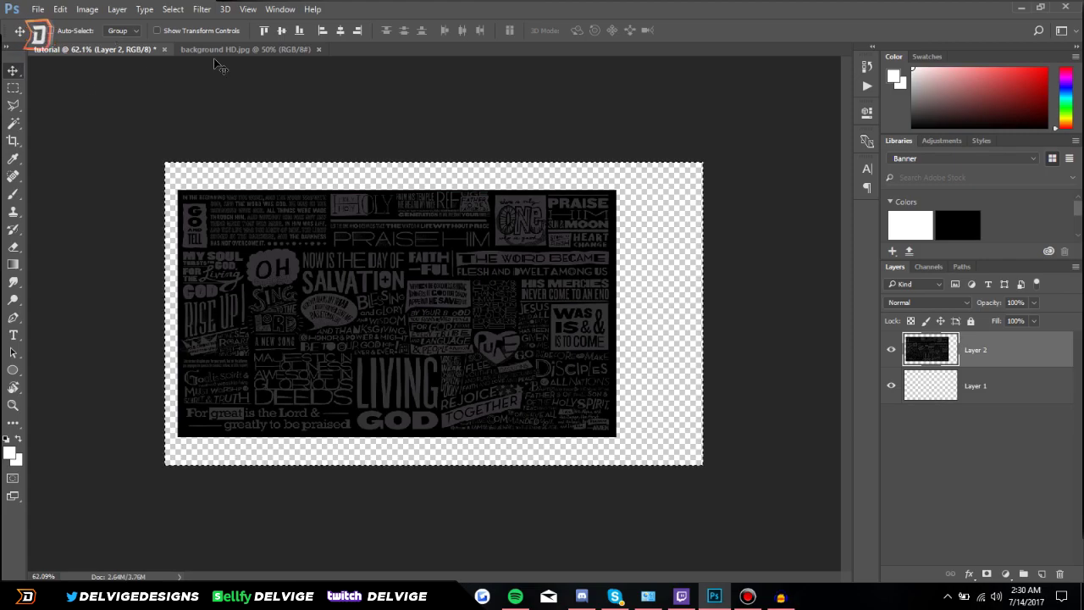
left_click(343, 31)
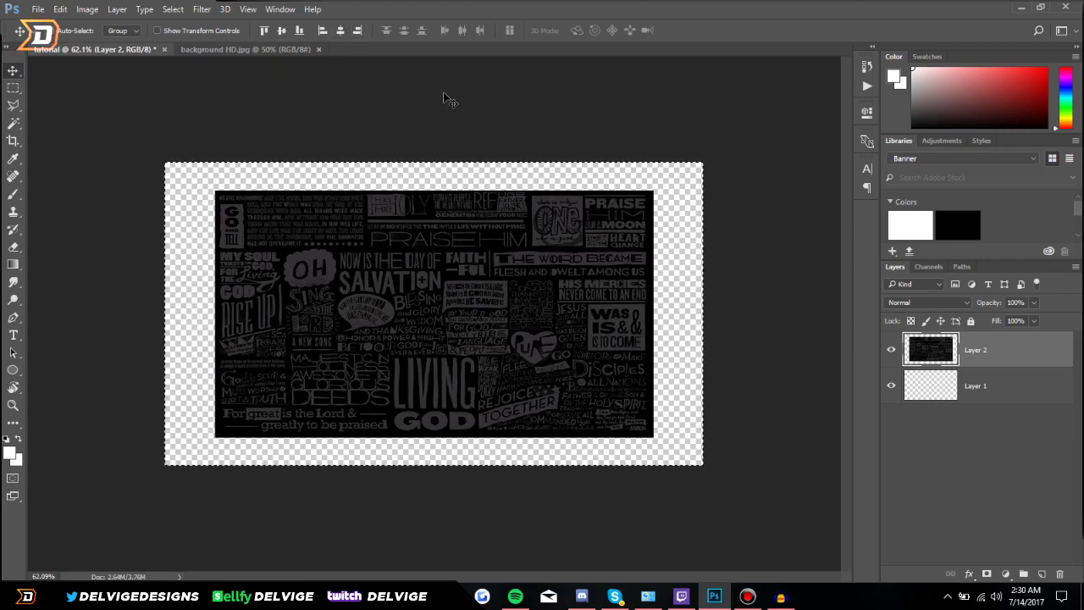
key("ctrl+d")
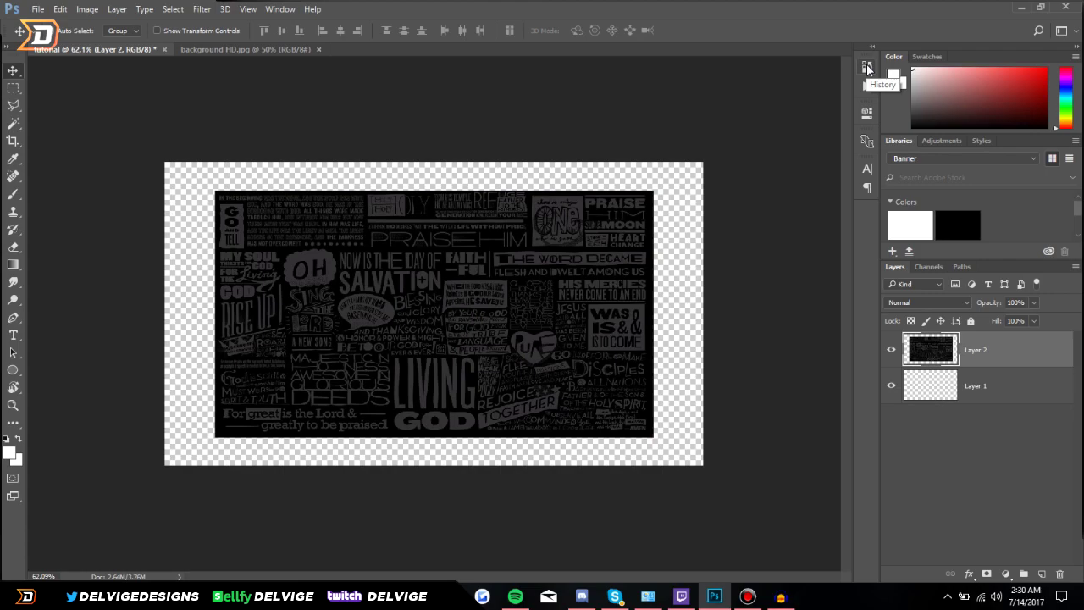
left_click(867, 67)
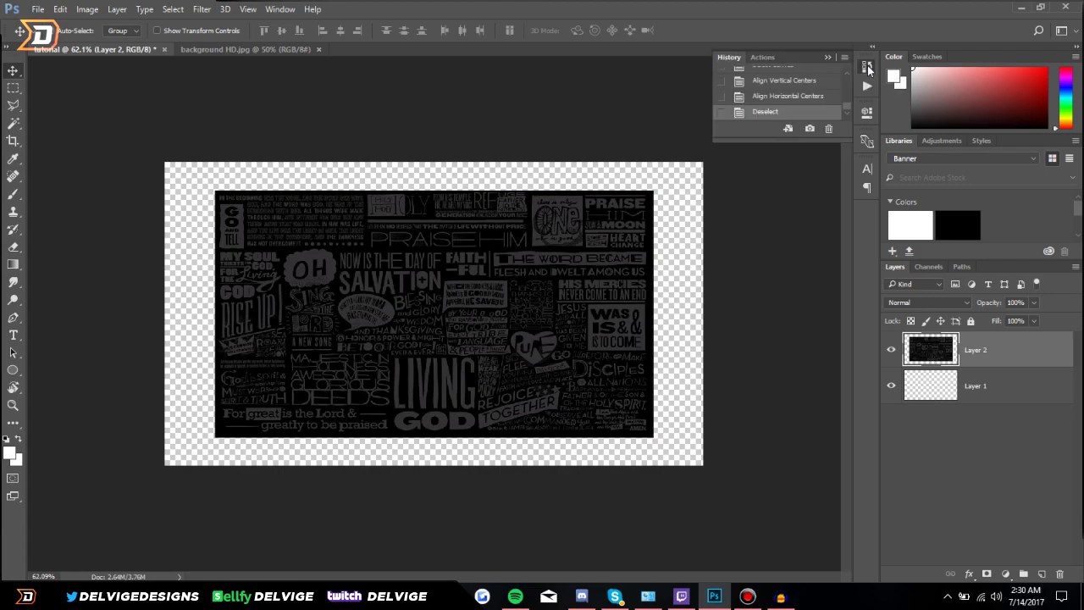
scroll(798, 95, "up", 1)
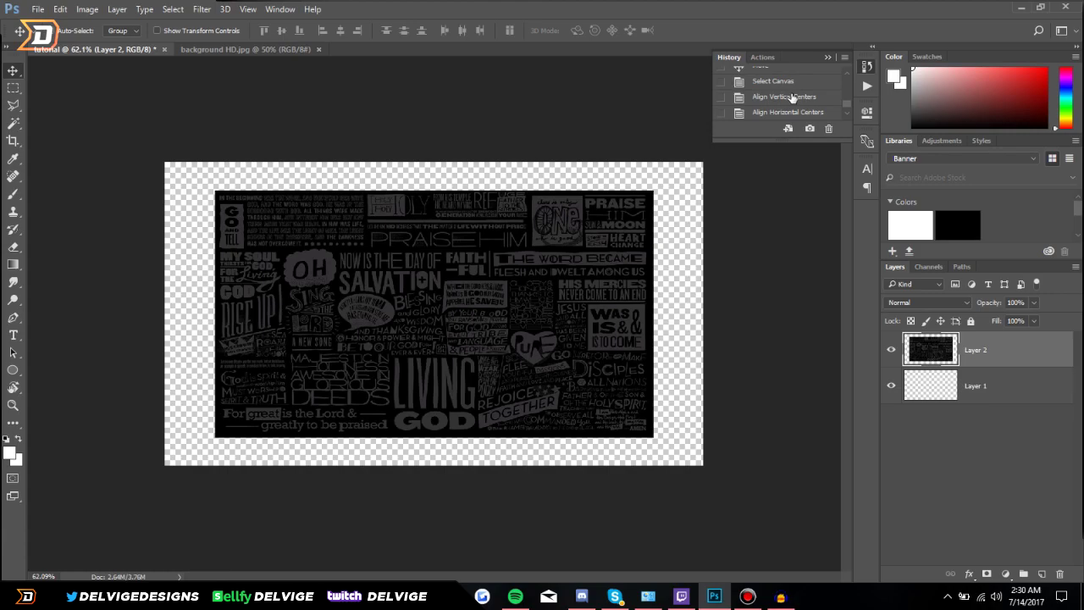
left_click(783, 84)
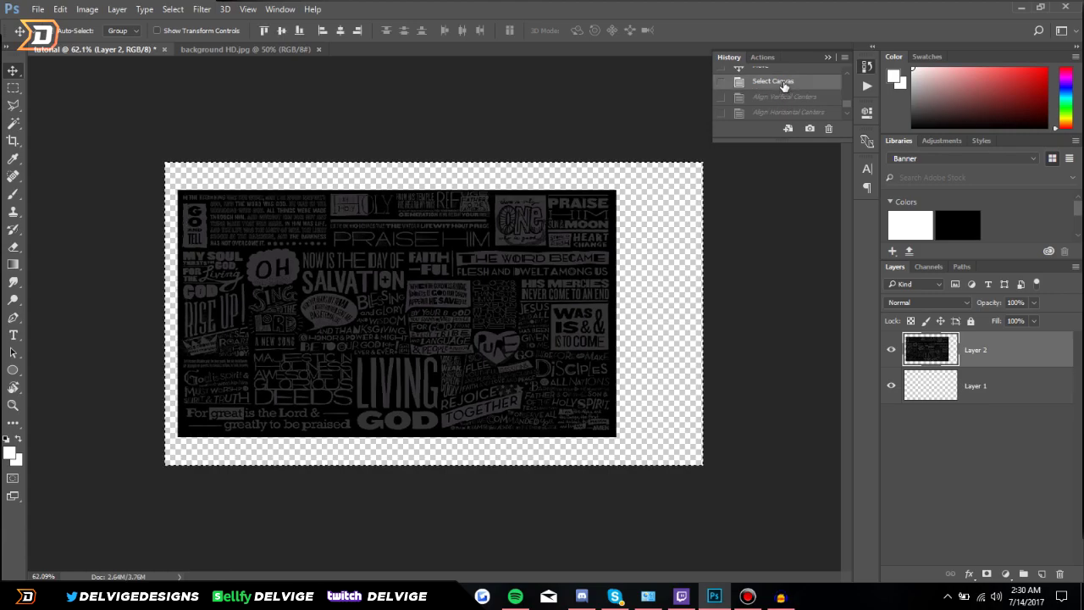
scroll(775, 88, "up", 1)
left_click(775, 84)
key("ctrl+shift+z")
key("ctrl+shift+z")
key("ctrl+shift+z")
key("ctrl+shift+z")
key("ctrl+shift+z")
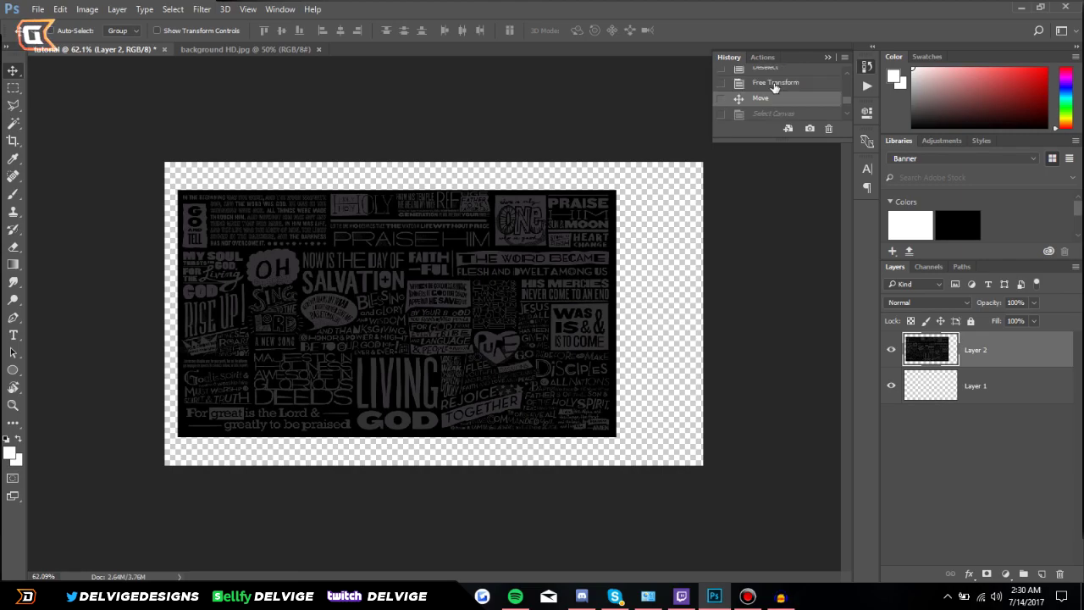
left_click(773, 87)
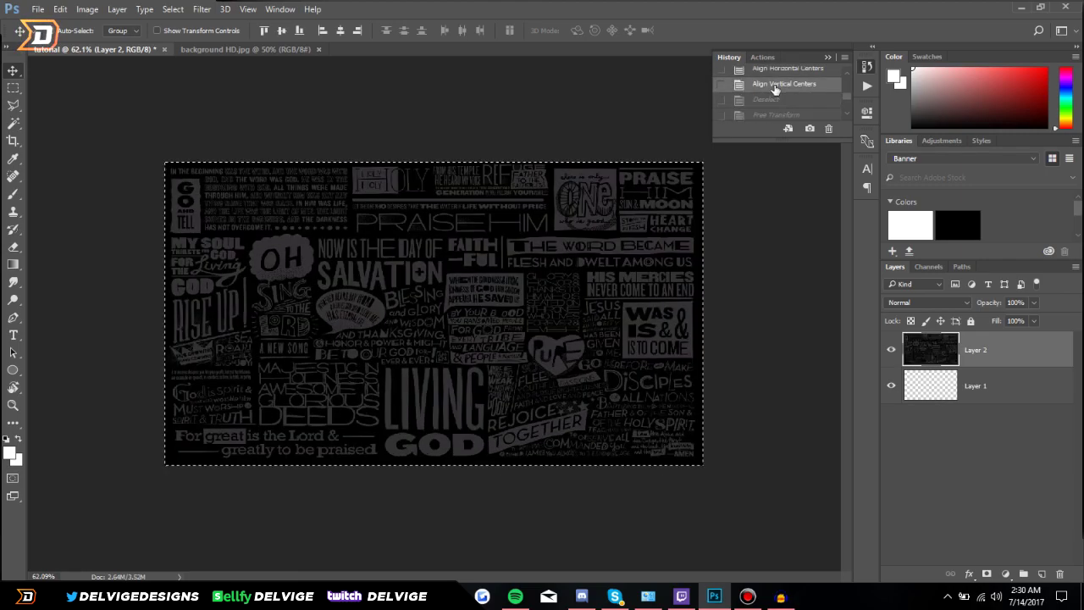
left_click(826, 58)
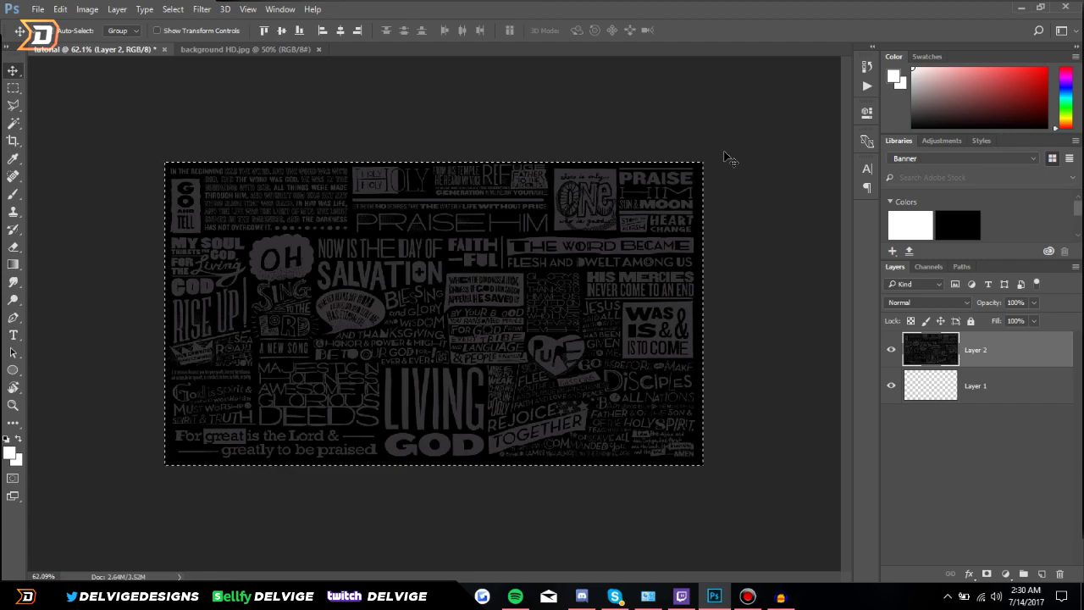
key("ctrl+d")
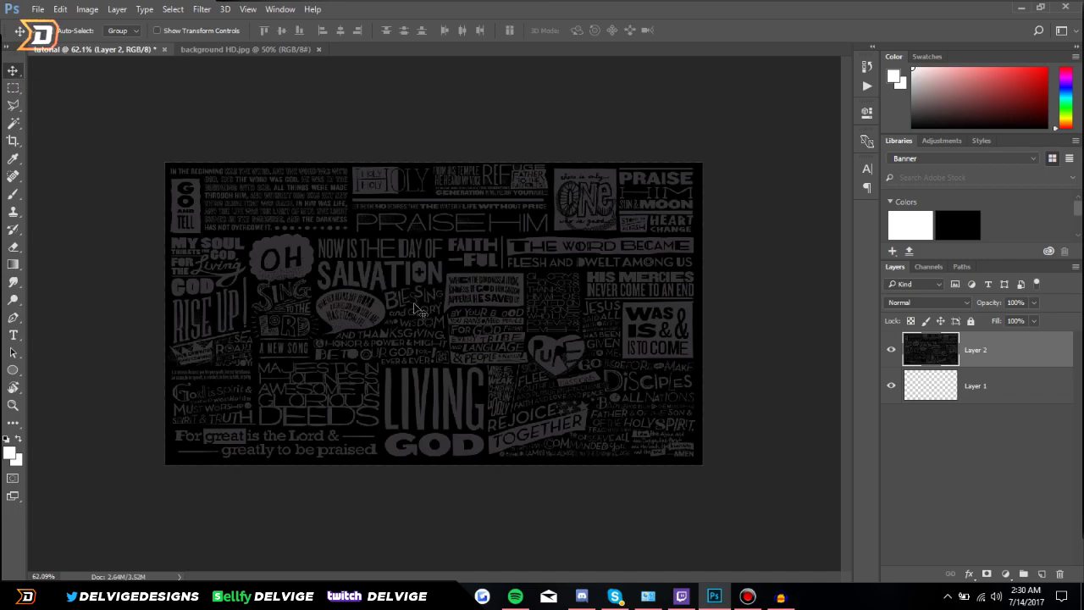
mouse_move(415, 304)
left_mouse_down()
mouse_move(435, 310)
mouse_move(416, 307)
left_mouse_up()
Look through the Marquee and Lasso tool variants, then select the Magic Wand Tool
left_click(13, 88)
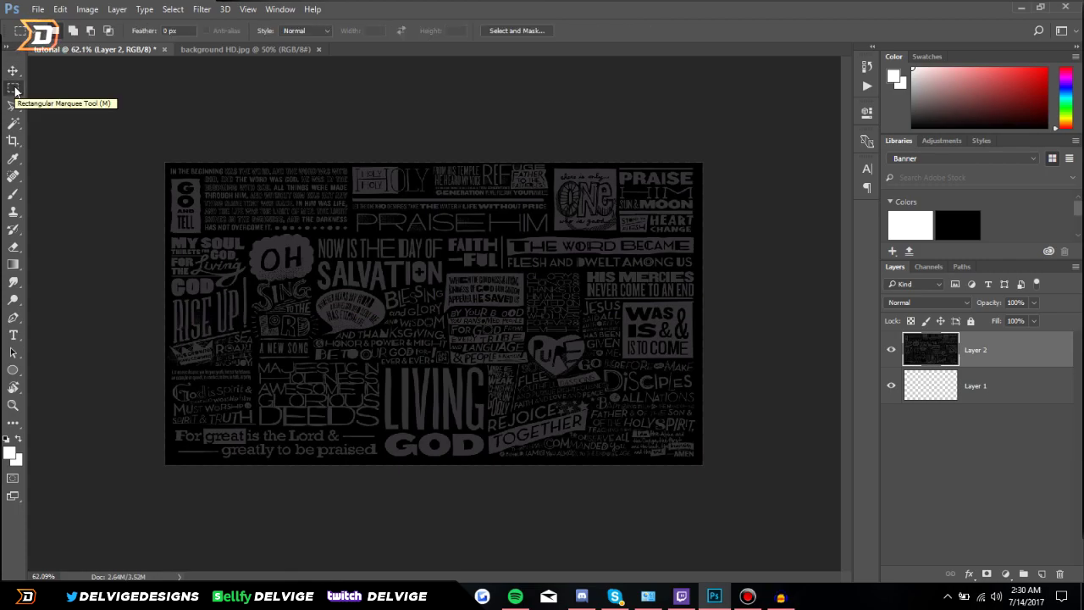
right_click(16, 88)
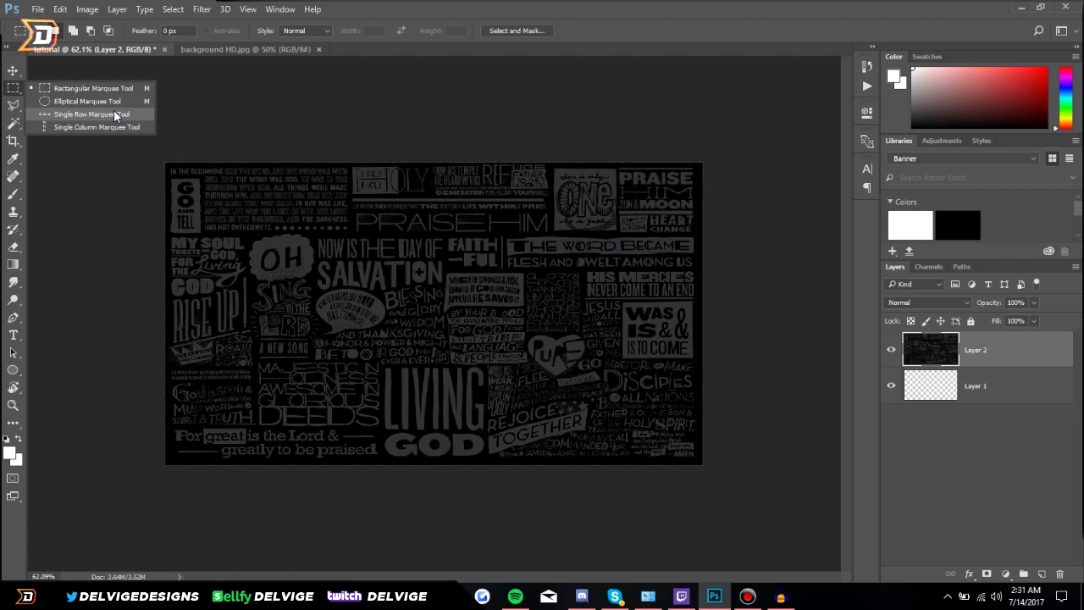
left_click(10, 89)
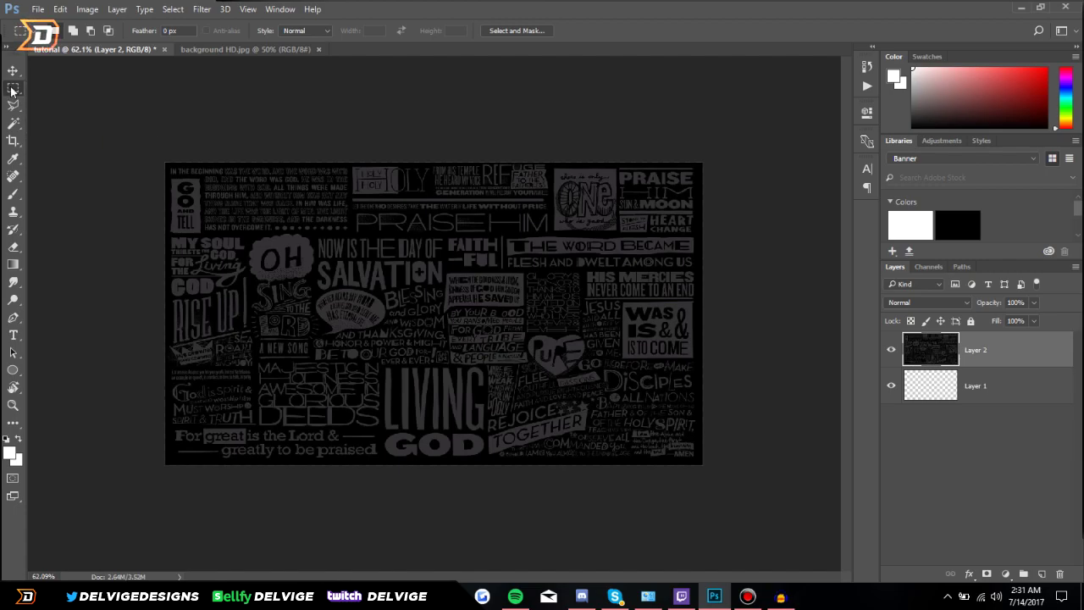
left_click(12, 106)
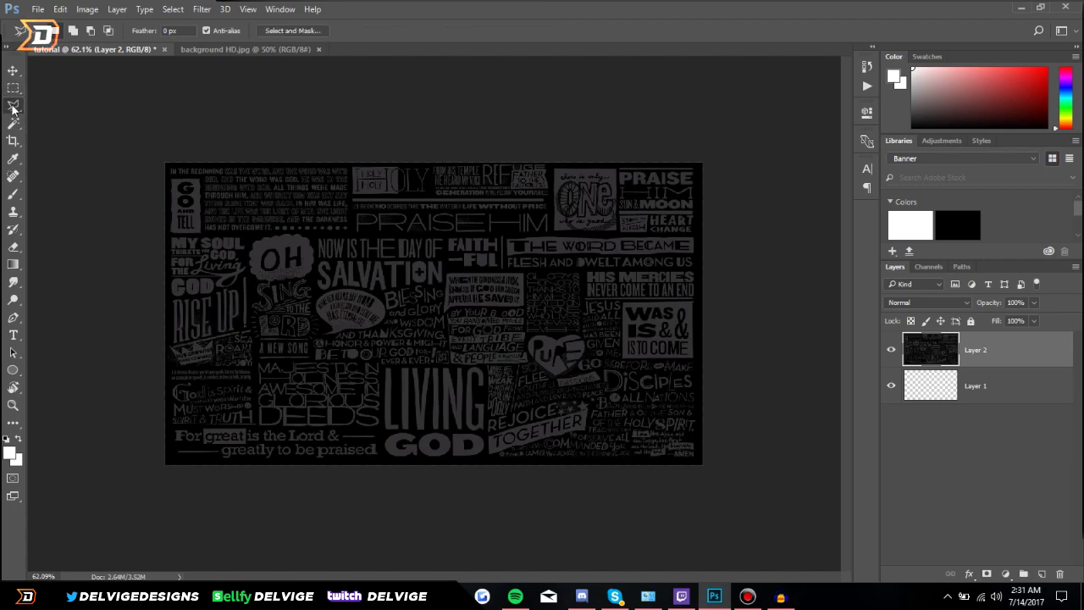
left_click(13, 106)
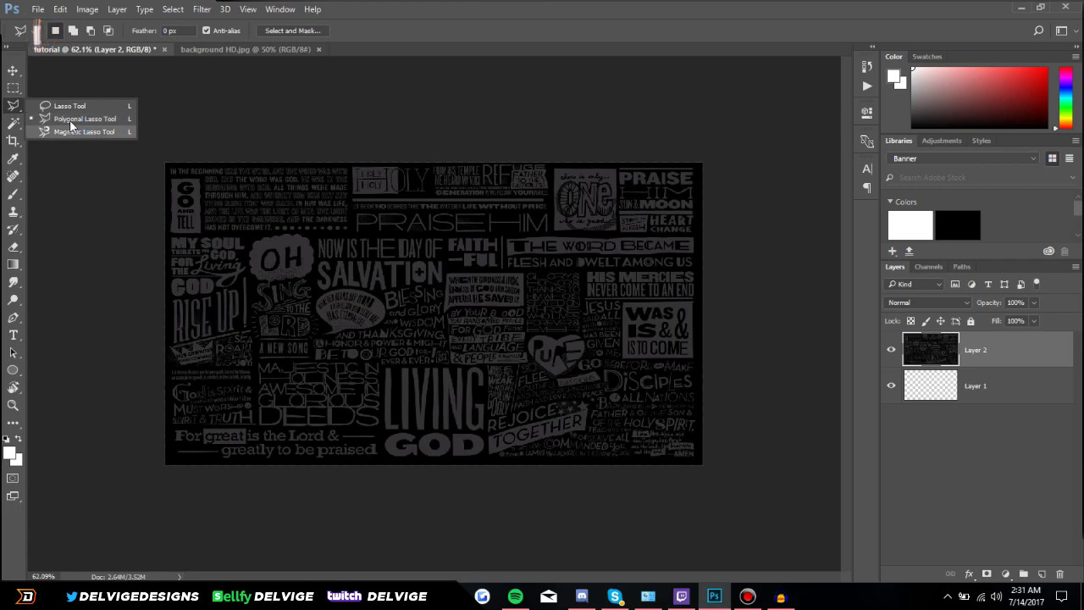
left_click(12, 107)
left_click(17, 124)
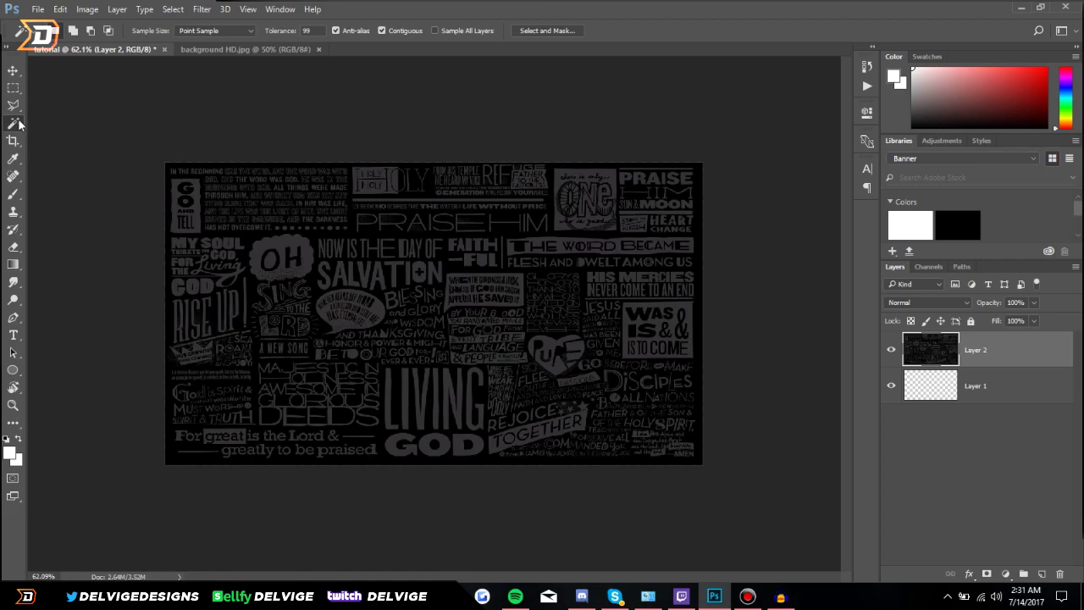
Open Star image HD.jpeg and drag it into the tutorial document as Layer 3
left_click(37, 12)
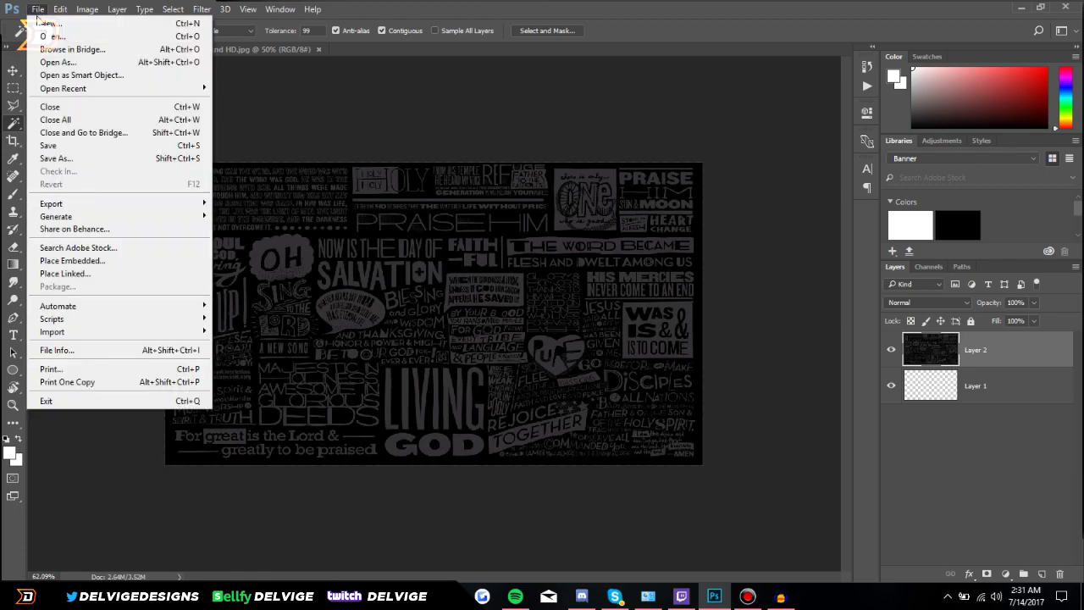
left_click(50, 36)
scroll(263, 186, "down", 3)
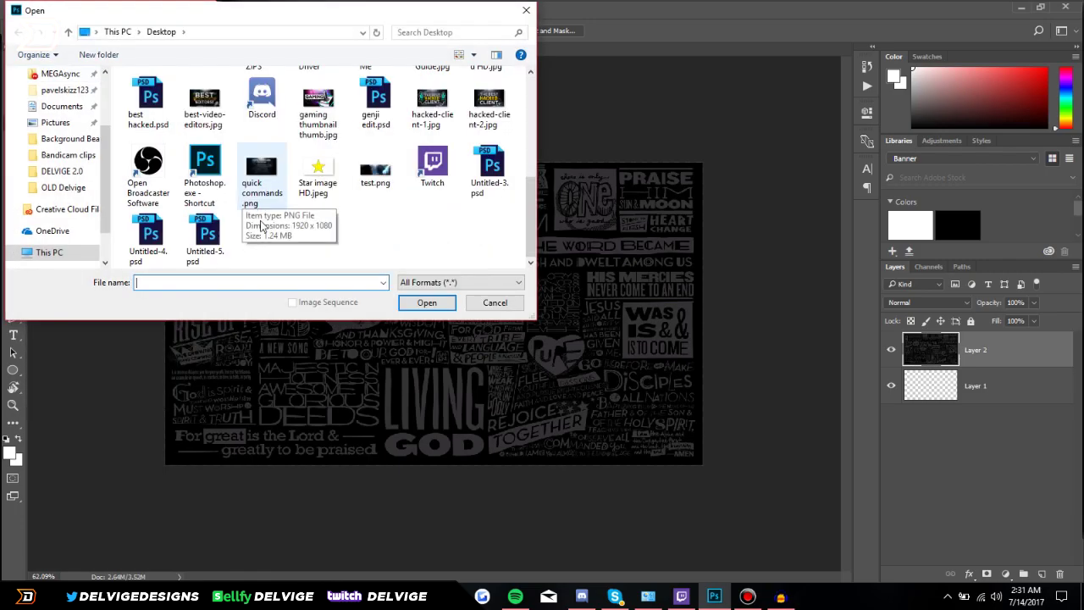
double_click(330, 178)
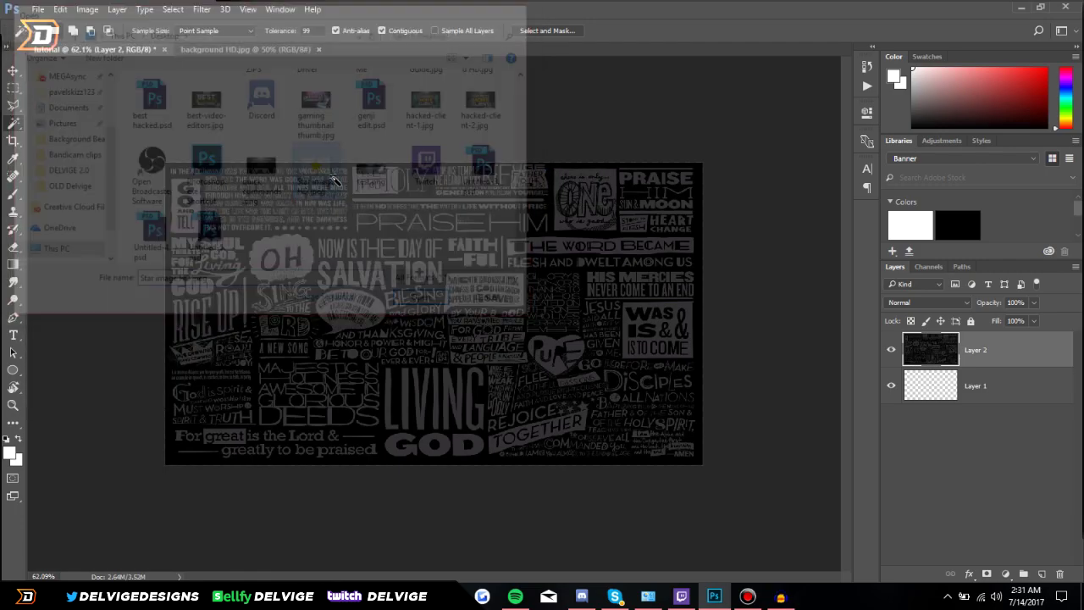
left_click(13, 70)
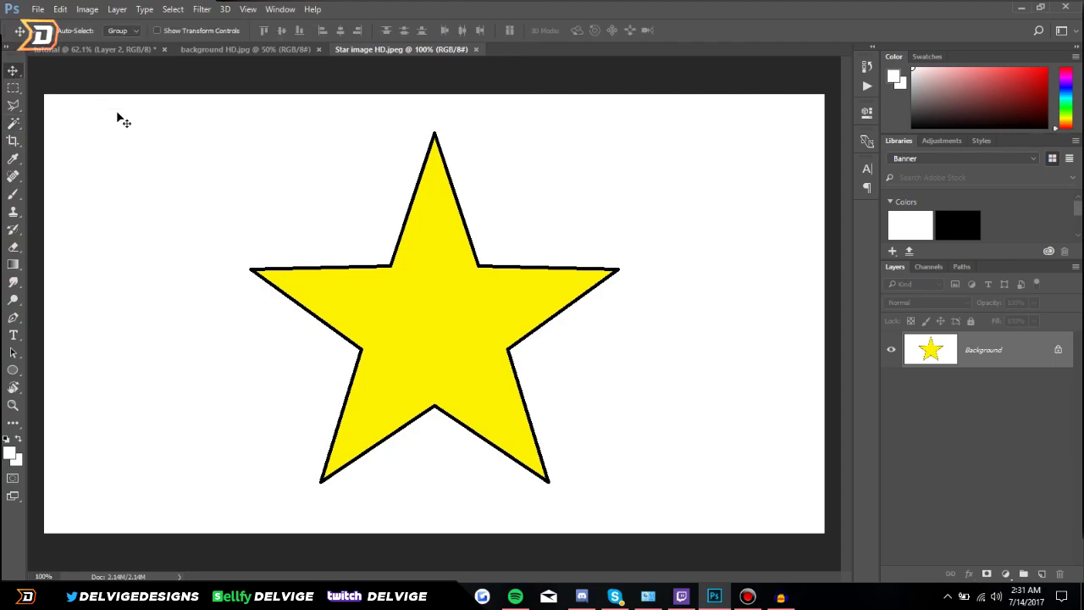
left_click_drag(376, 197, 515, 310)
left_click_drag(574, 354, 569, 342)
Select the whole canvas, align the star to the horizontal centre, and deselect
left_click(14, 88)
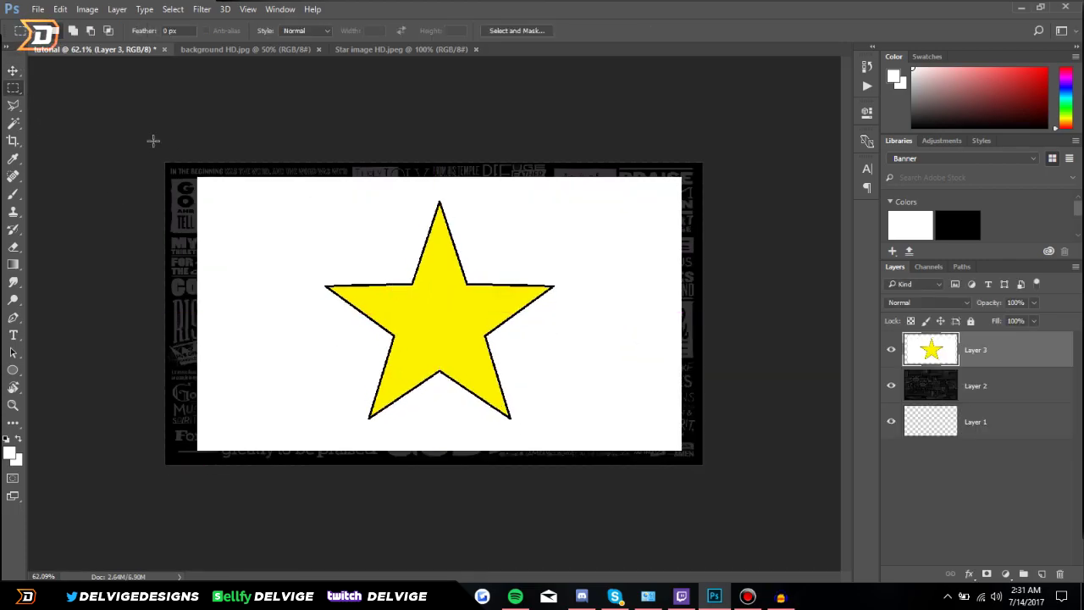
left_click_drag(157, 153, 881, 542)
left_click(13, 71)
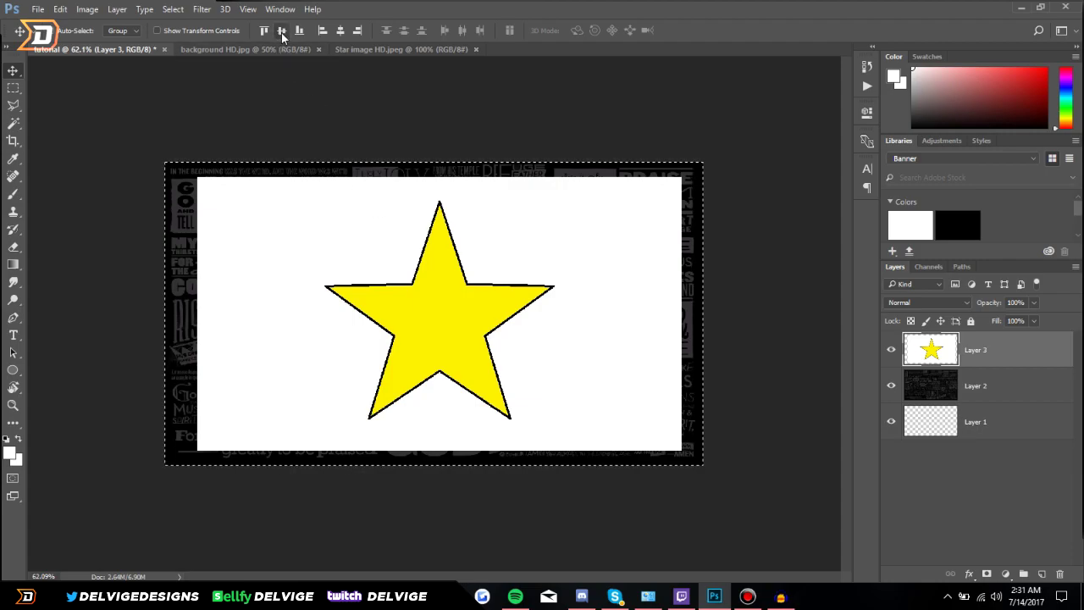
left_click(340, 30)
key("ctrl+d")
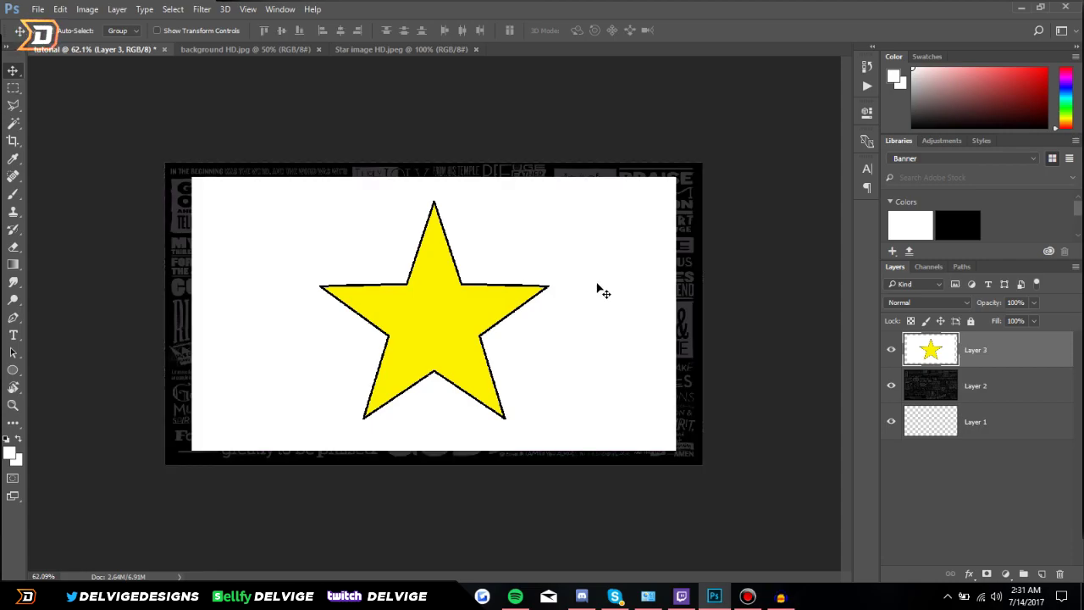
left_click(21, 123)
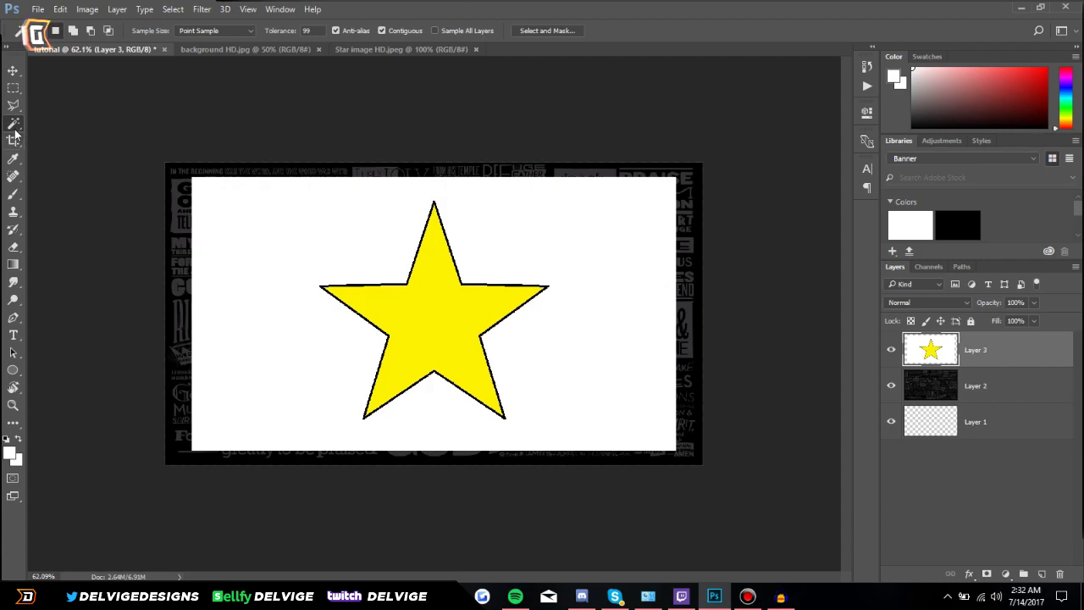
Select the white area around the star with the Magic Wand (tolerance 99), delete it, and deselect
left_click(358, 264)
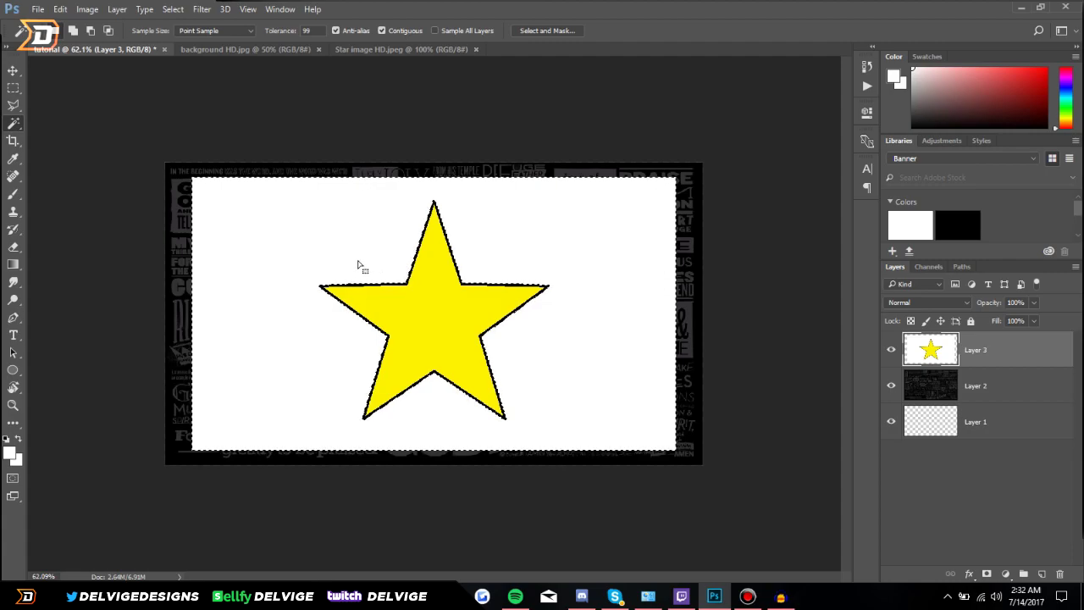
key("Delete")
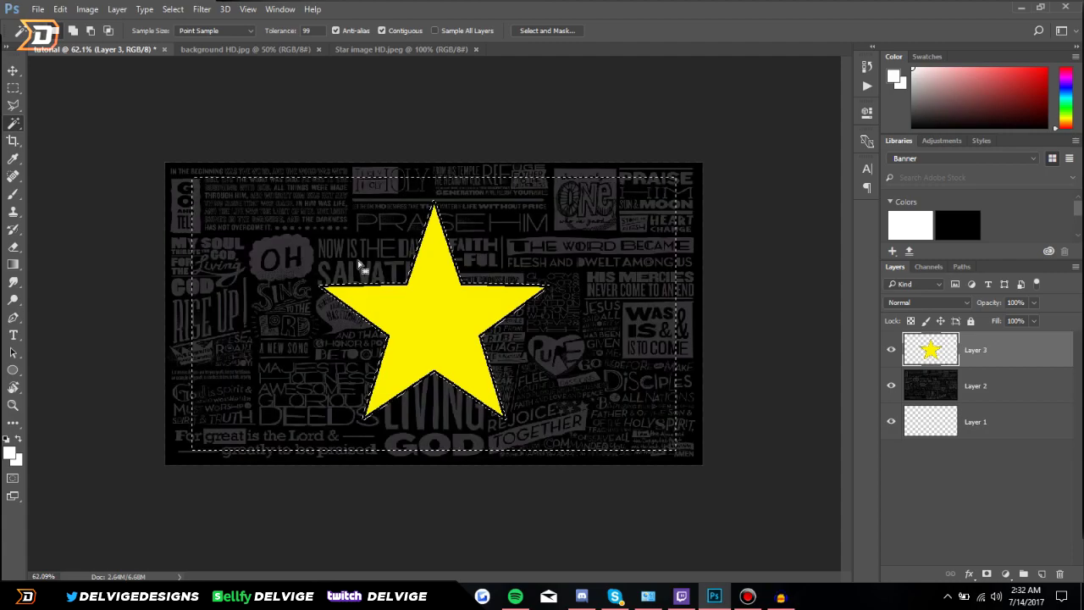
key("ctrl+d")
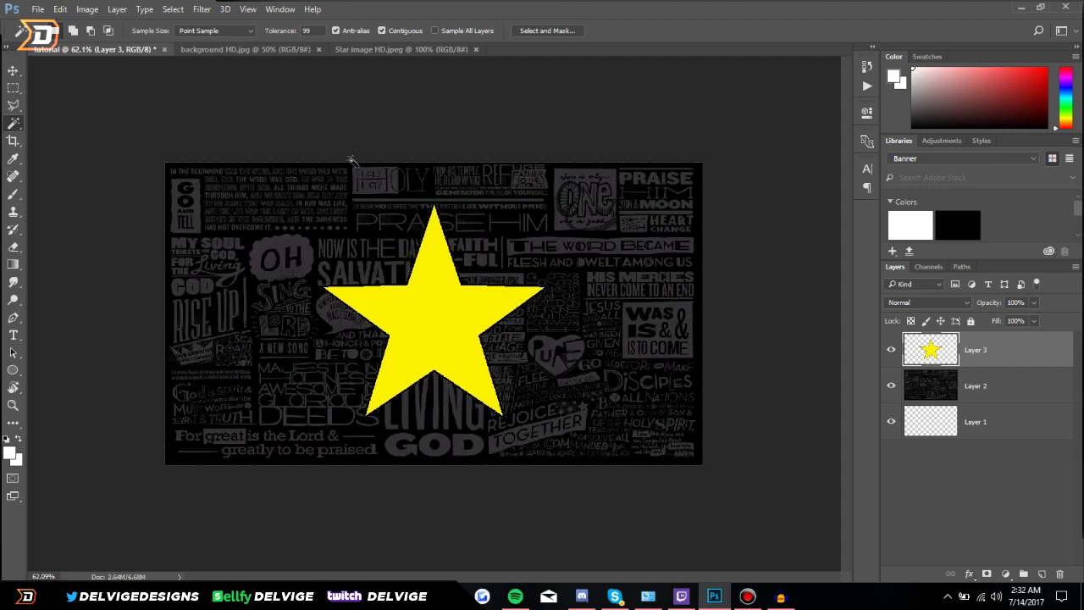
left_click(310, 32)
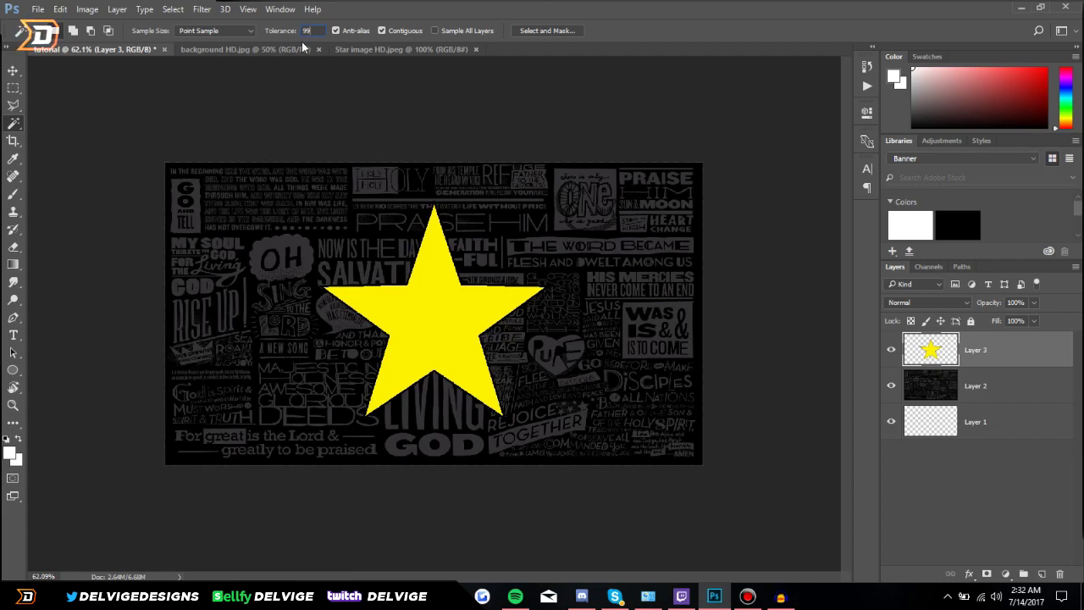
left_click(13, 140)
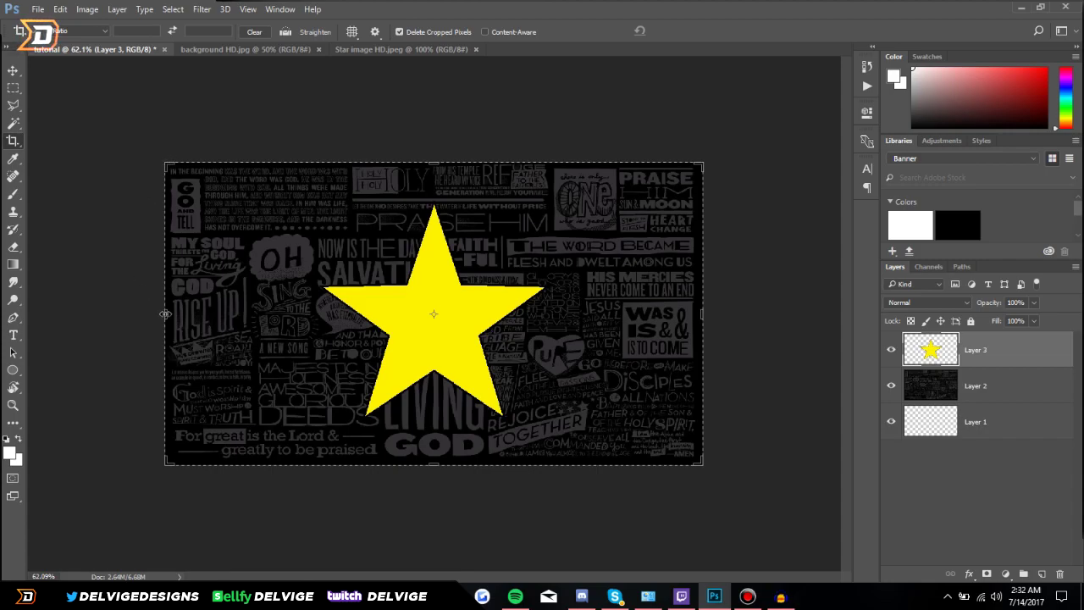
left_click_drag(166, 313, 251, 327)
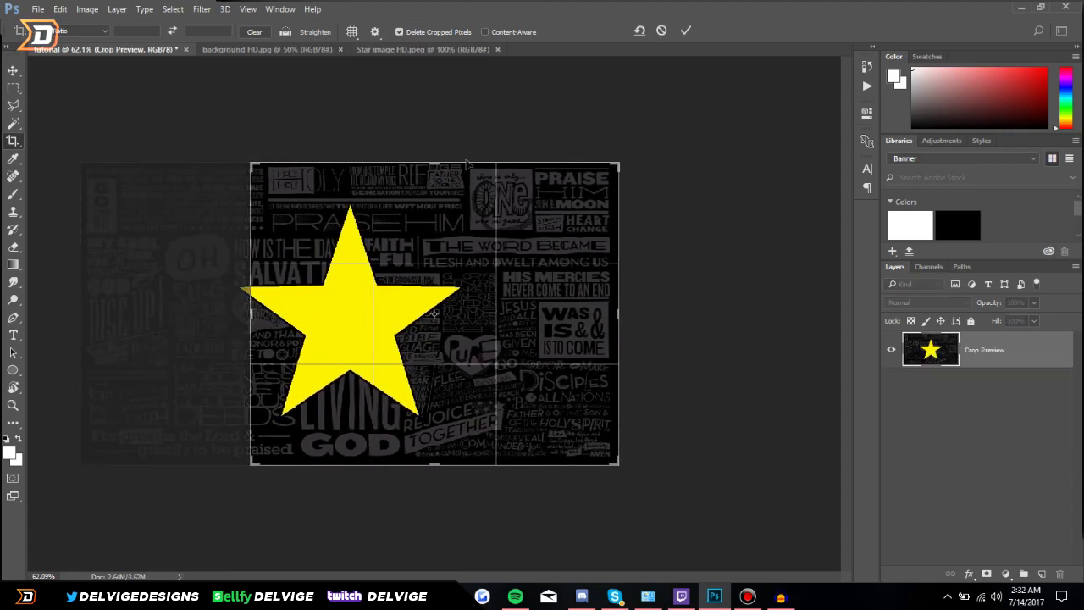
left_click(686, 31)
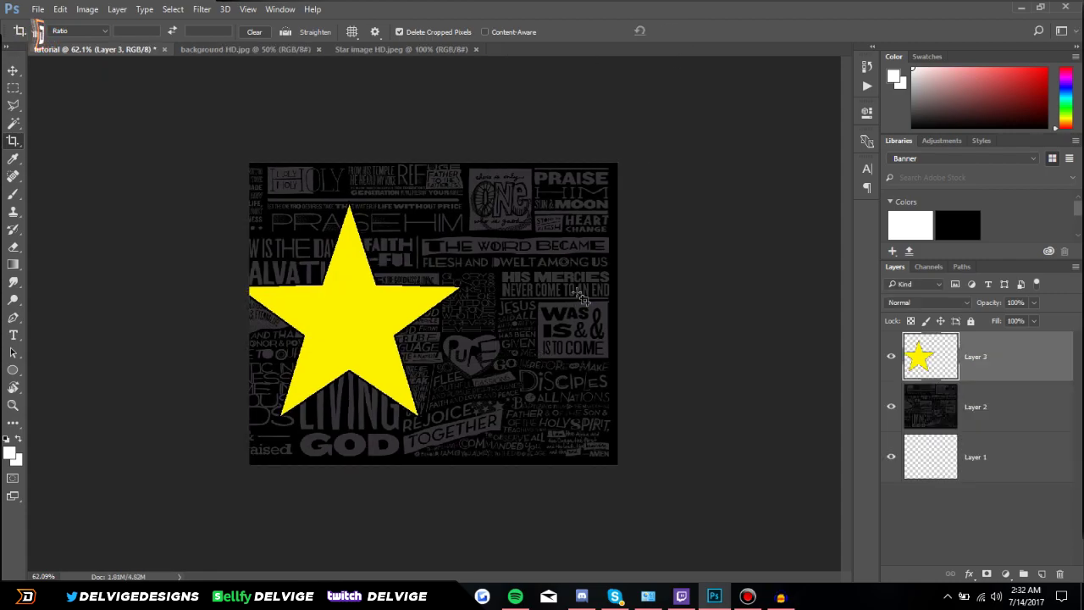
key("ctrl+z")
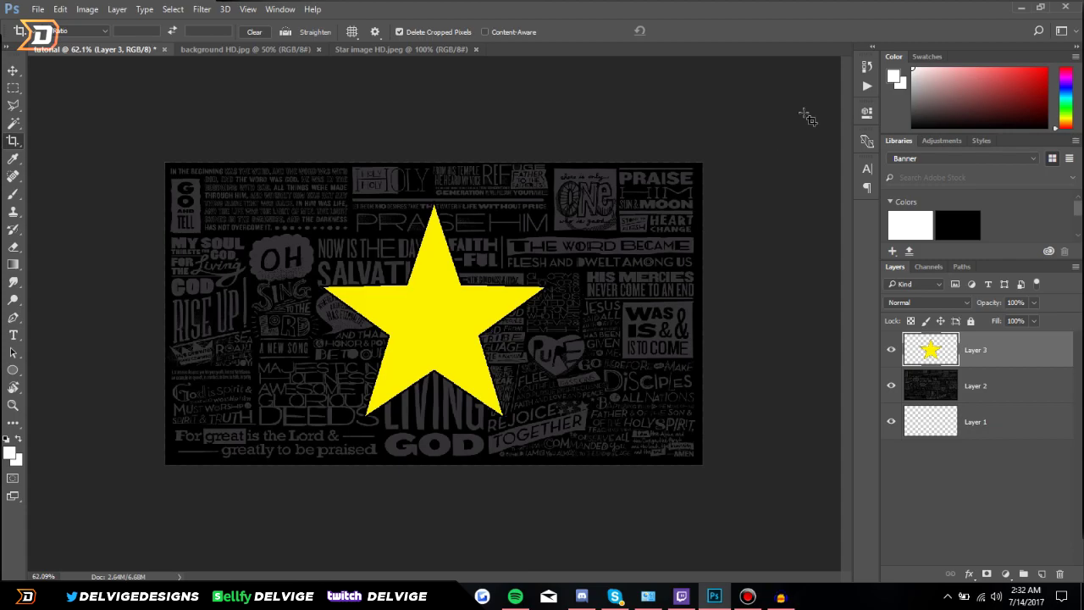
left_click(869, 68)
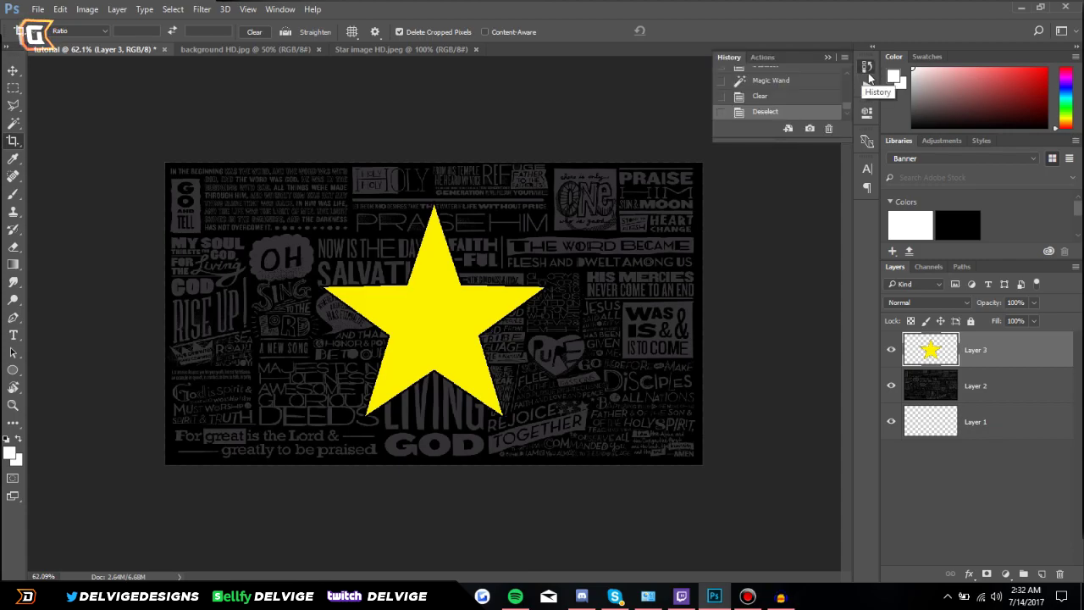
left_click(778, 97)
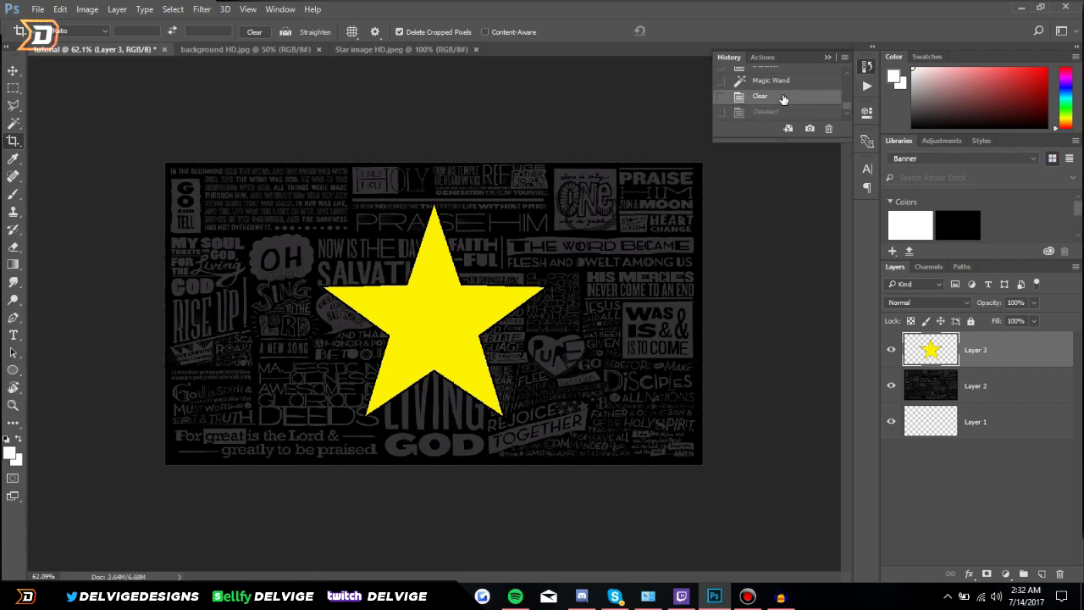
left_click(778, 81)
left_click(767, 111)
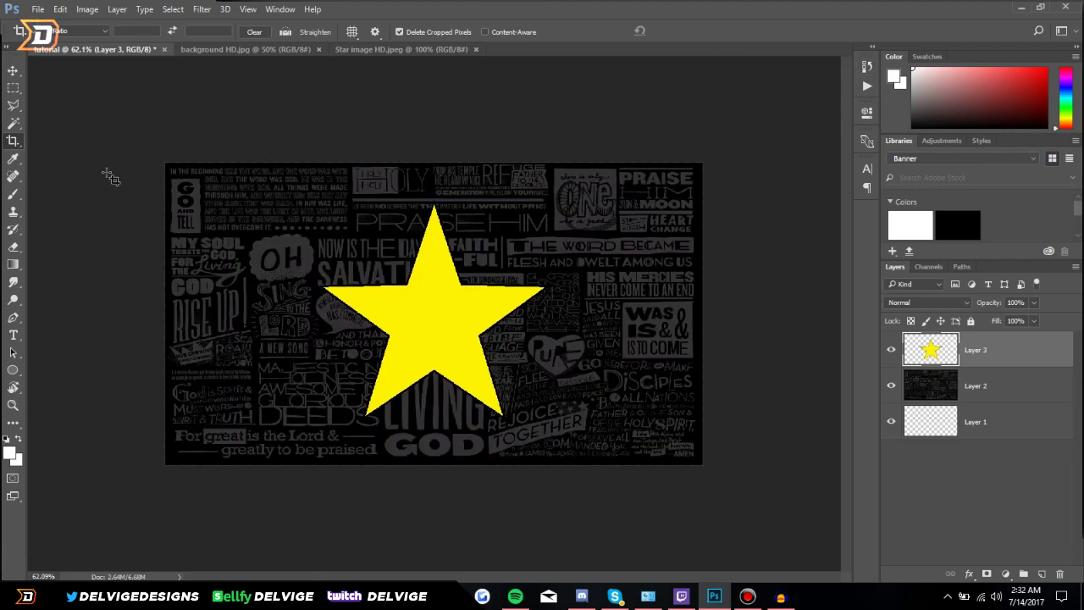
left_click(15, 161)
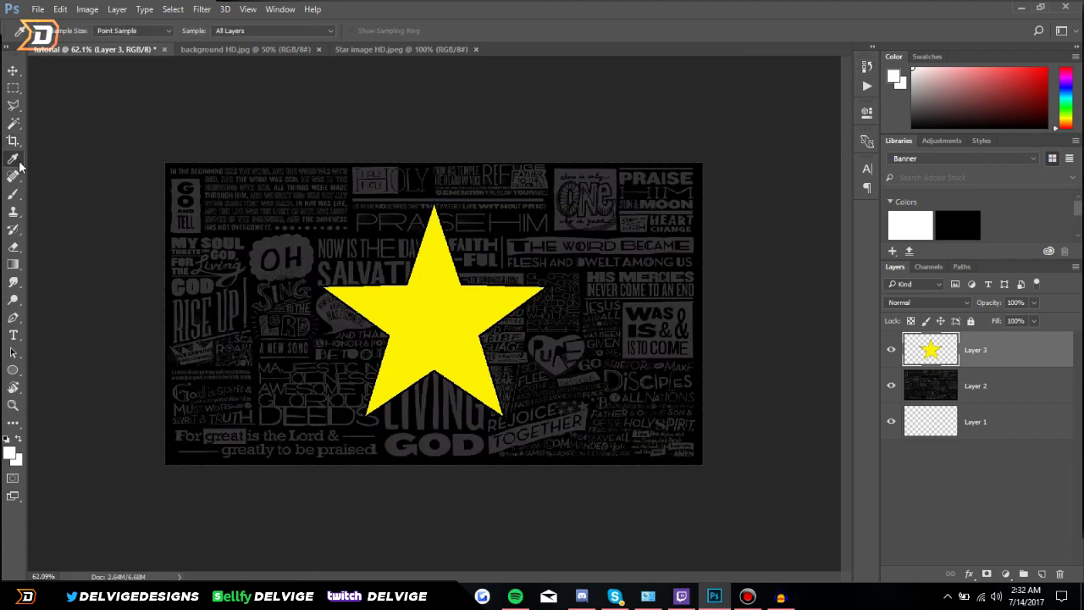
Sample the star's yellow as the foreground colour with the Eyedropper
left_click(441, 307)
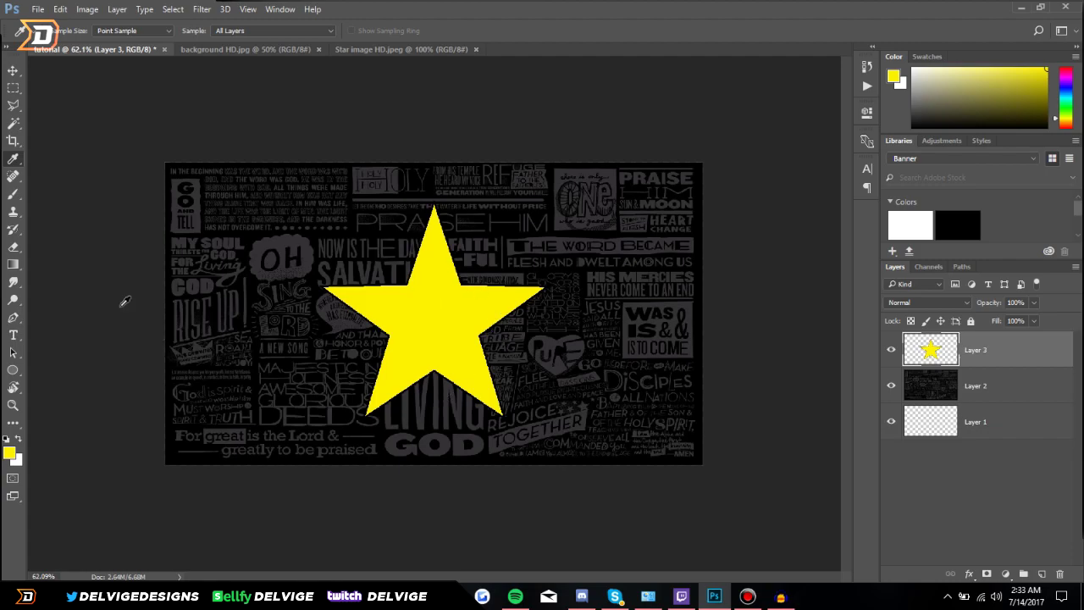
left_click(13, 176)
right_click(9, 180)
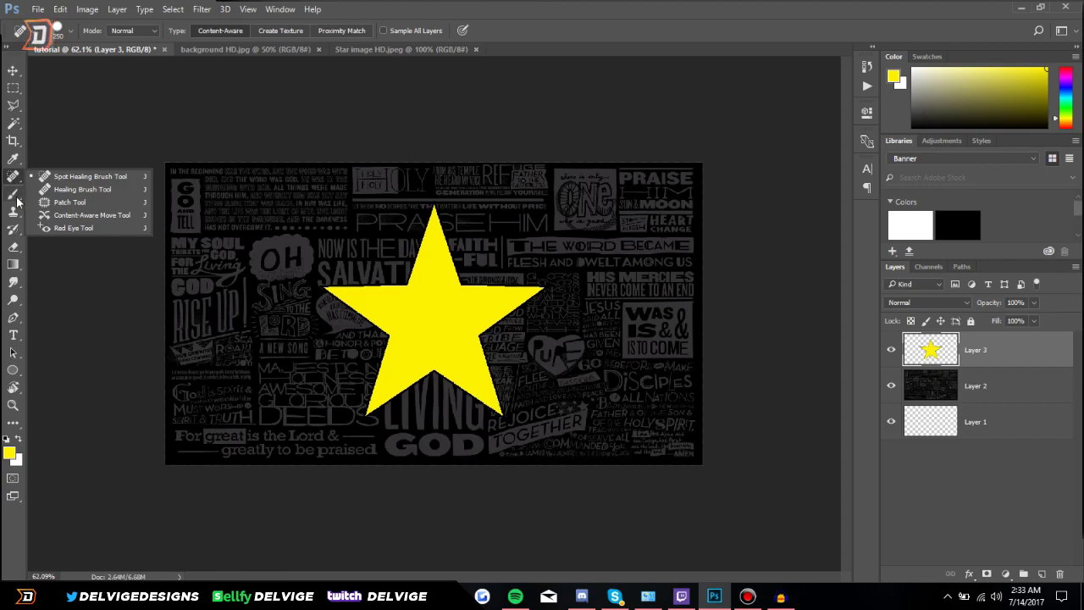
Select the Brush Tool and set its size to 143 px
left_click(13, 194)
right_click(13, 195)
left_click(69, 194)
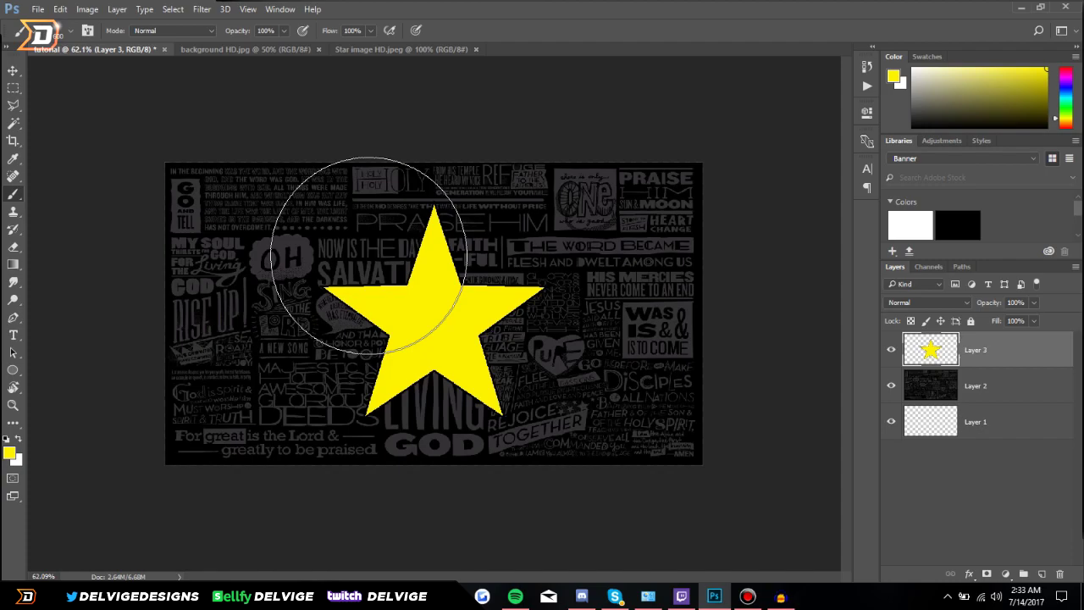
key("bracketleft")
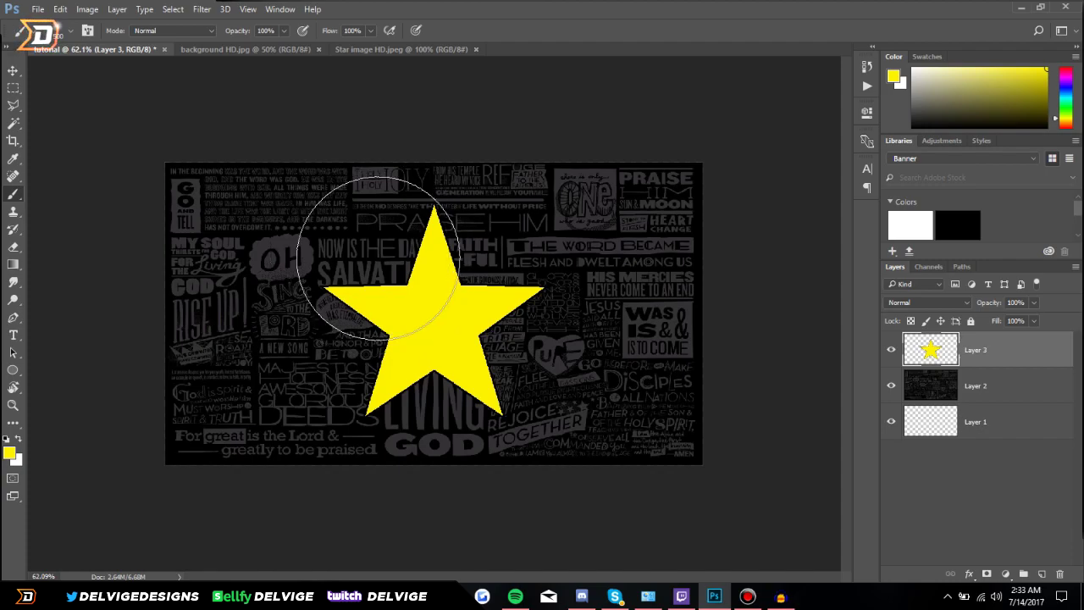
left_click(70, 32)
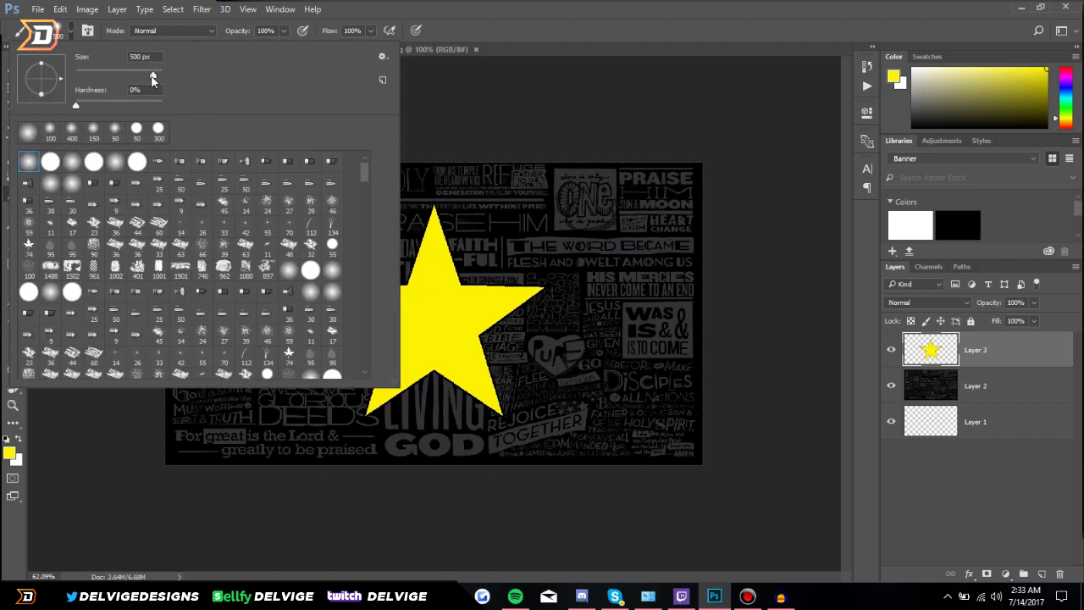
left_click_drag(147, 77, 128, 77)
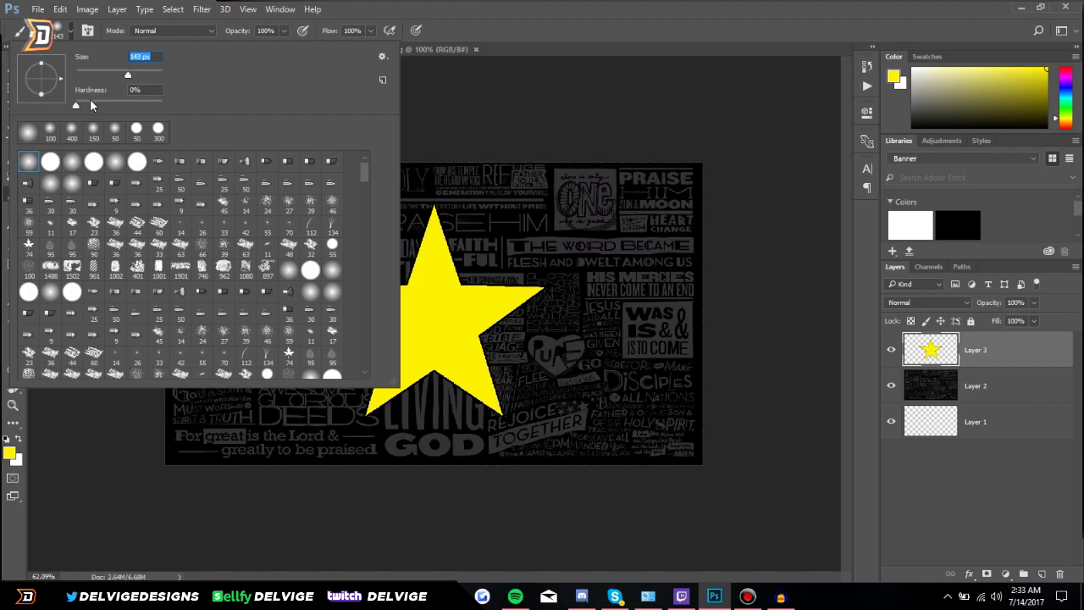
left_click(72, 33)
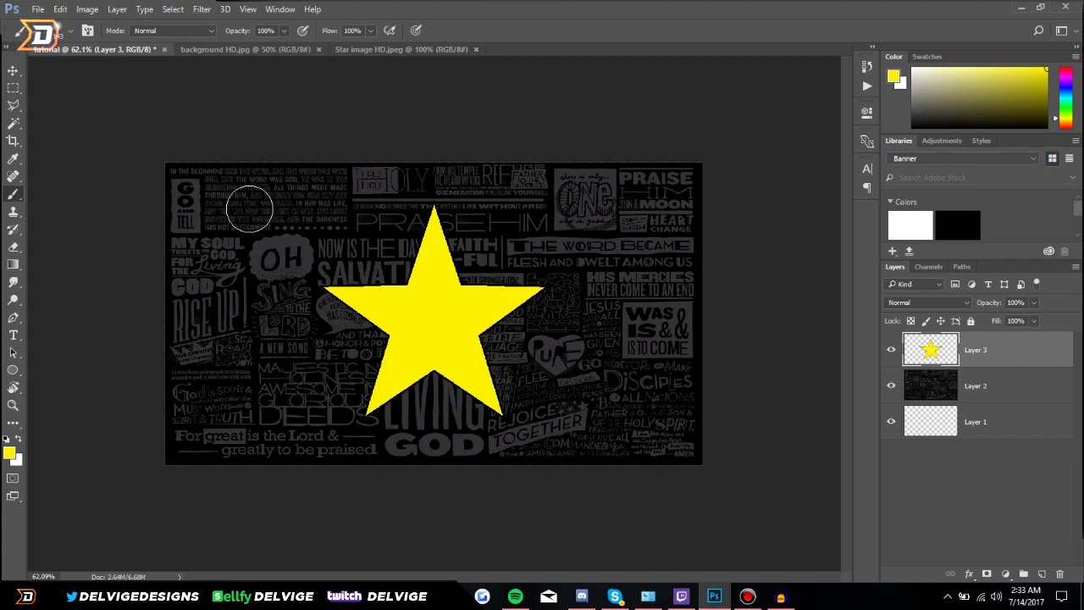
Paint a soft yellow test stroke, raise hardness to 100%, then paint a hard one
mouse_move(248, 212)
left_mouse_down()
mouse_move(255, 299)
mouse_move(241, 366)
left_mouse_up()
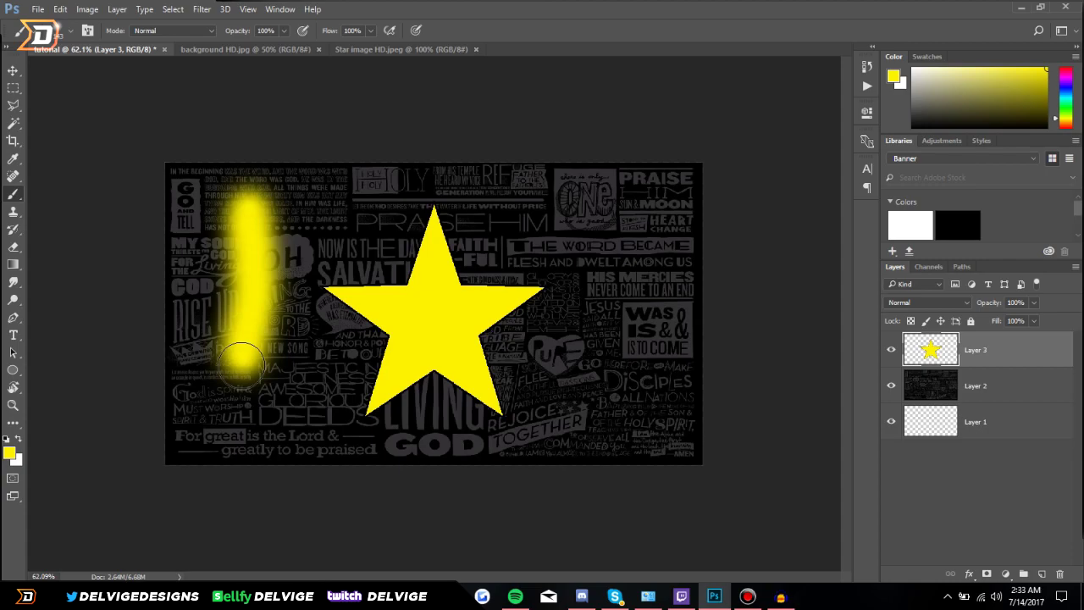
left_click(72, 31)
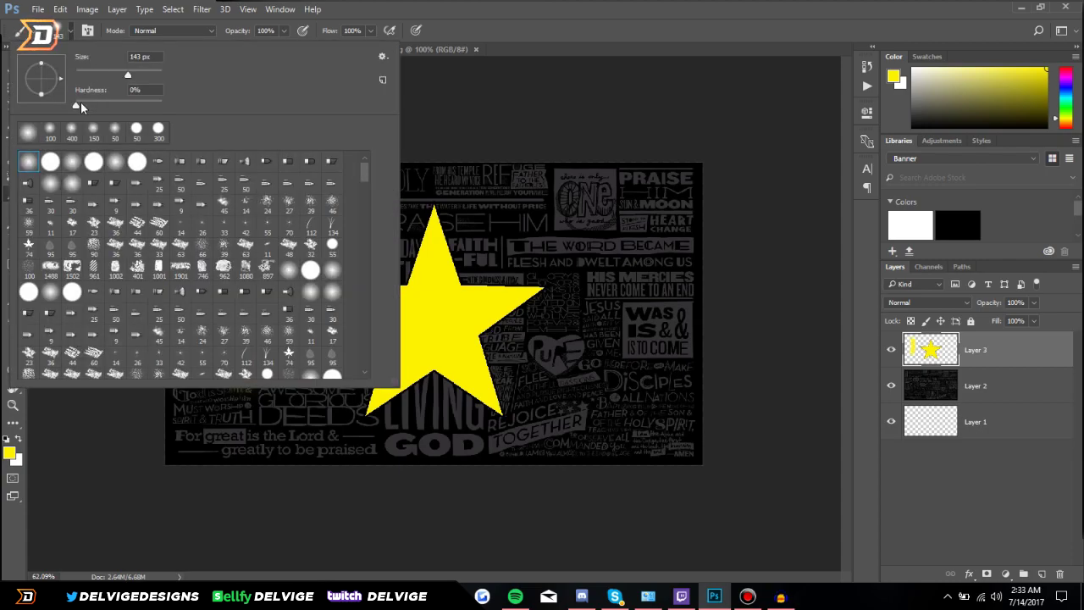
left_click_drag(78, 105, 165, 105)
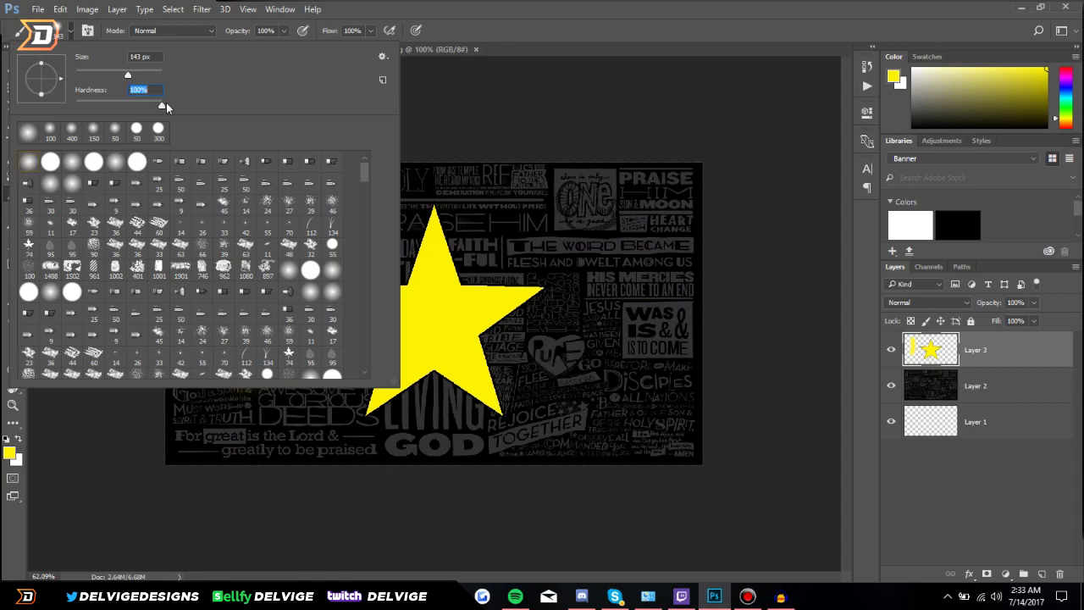
left_click(72, 32)
left_click(72, 32)
left_click(68, 31)
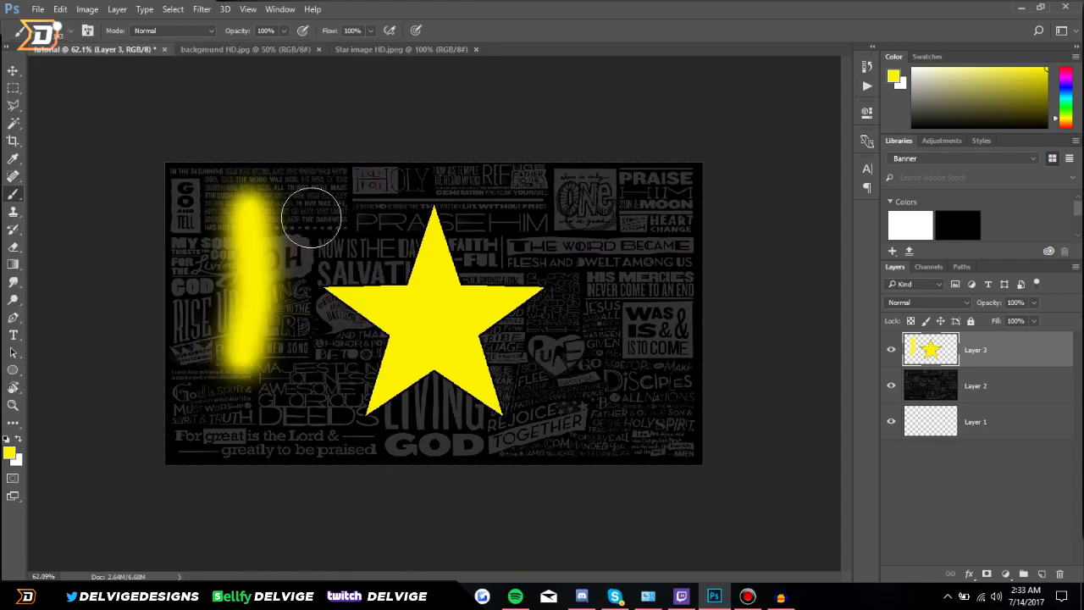
mouse_move(332, 206)
left_mouse_down()
mouse_move(315, 347)
mouse_move(332, 342)
mouse_move(322, 346)
left_mouse_up()
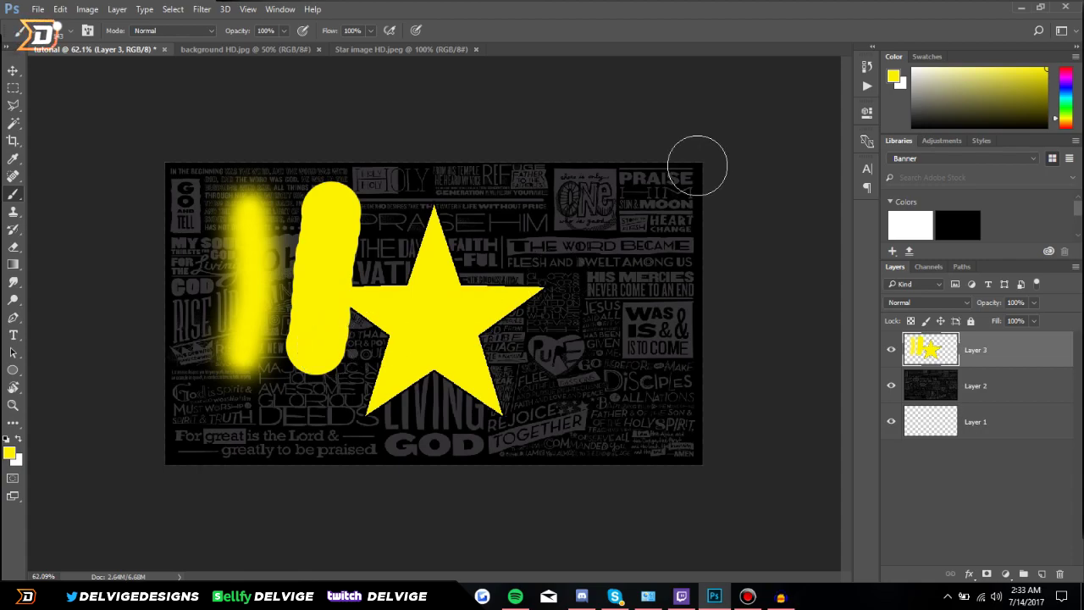
Revert both test strokes from the History panel
left_click(865, 67)
left_click(786, 81)
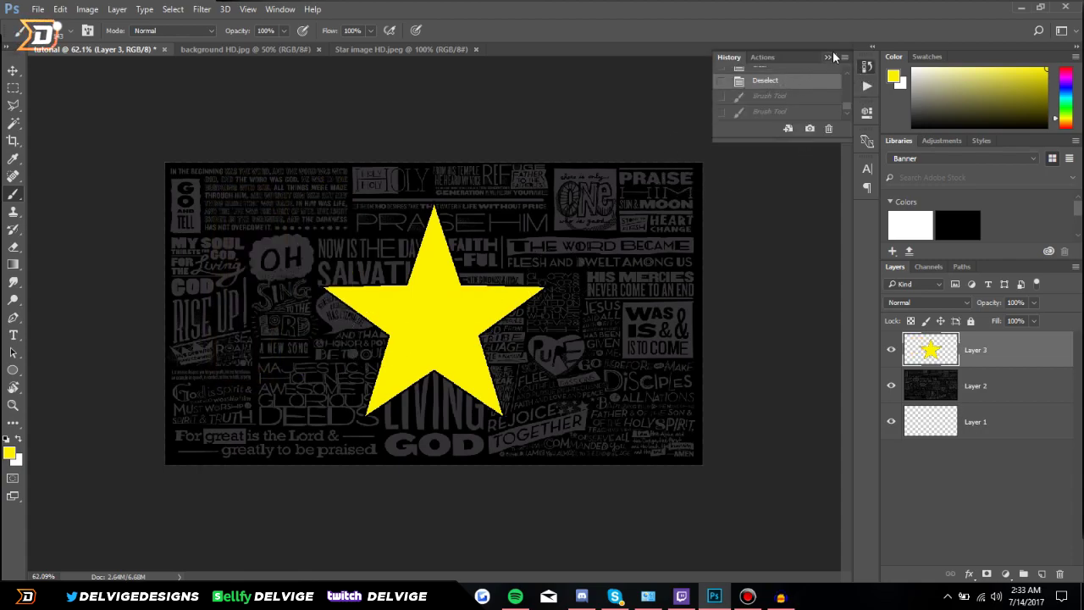
left_click(830, 57)
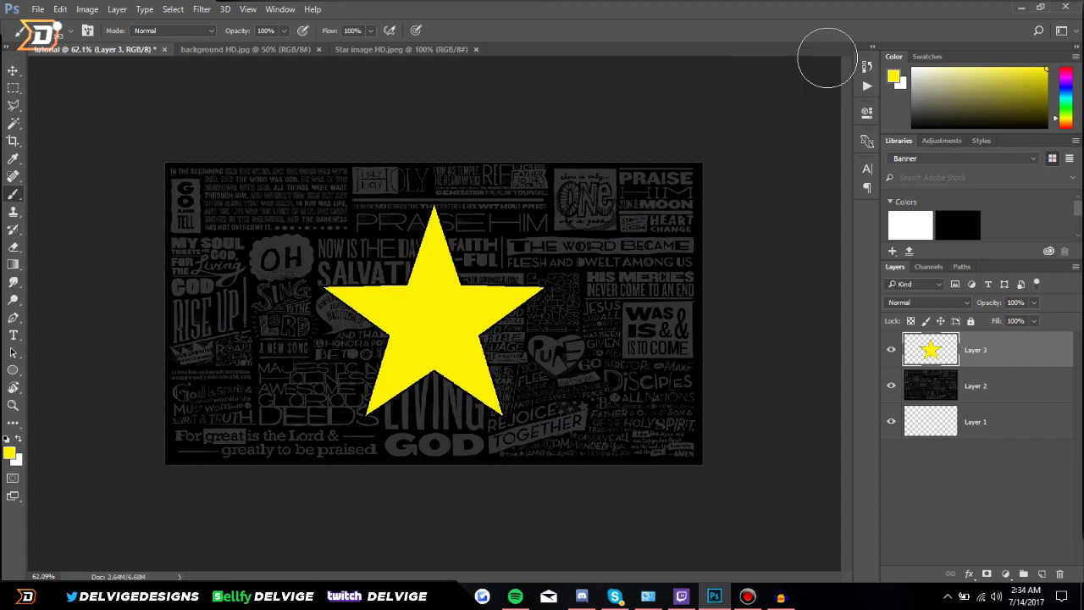
left_click(16, 214)
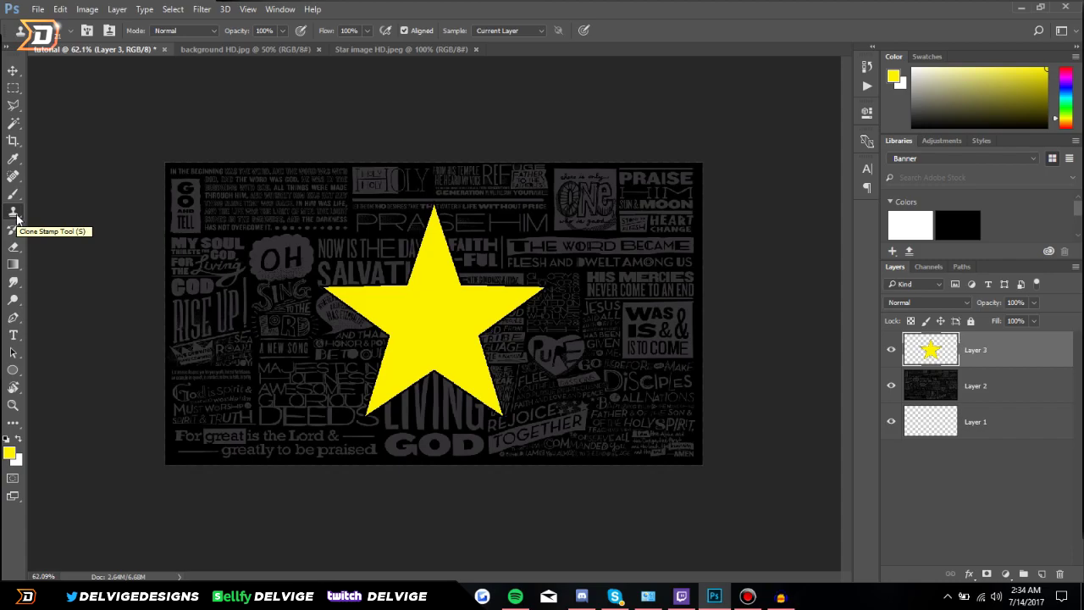
left_click(13, 231)
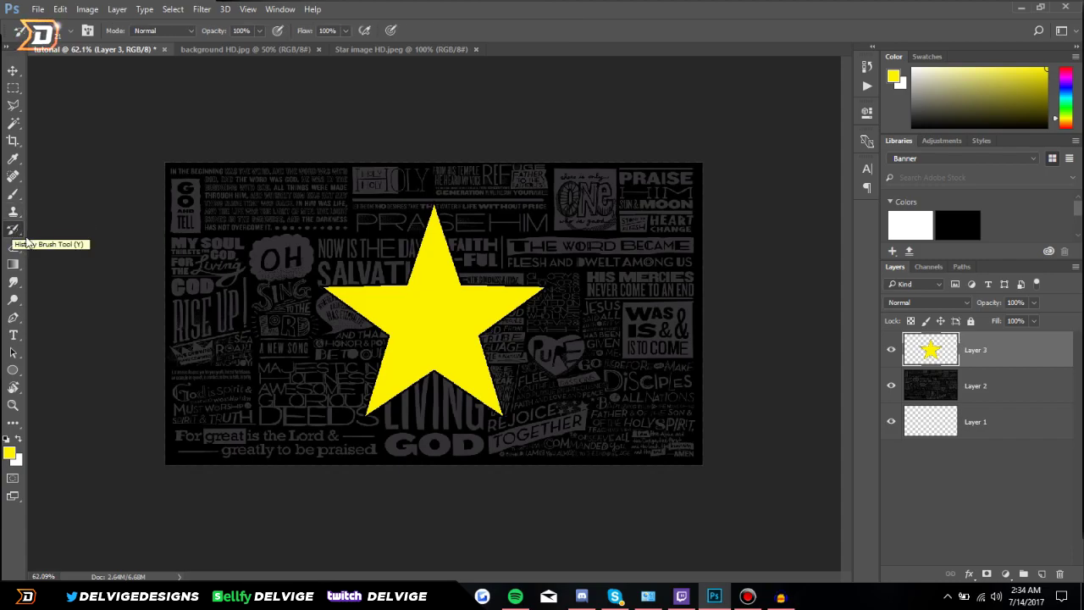
left_click(13, 247)
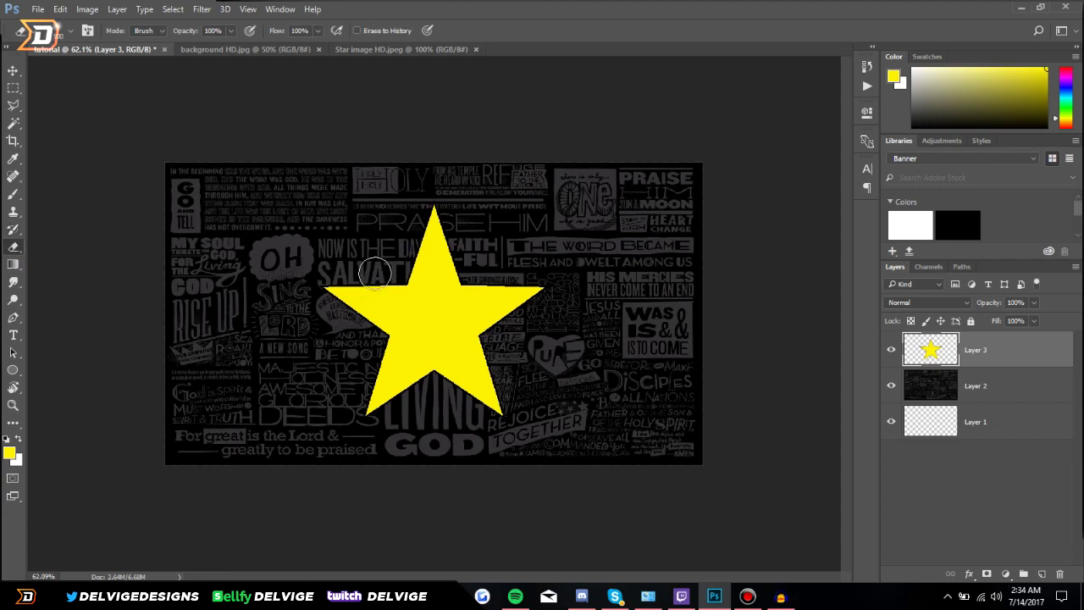
right_click(15, 247)
left_click(59, 245)
mouse_move(539, 283)
left_mouse_down()
mouse_move(515, 274)
mouse_move(491, 303)
mouse_move(508, 334)
mouse_move(369, 258)
left_mouse_up()
key("ctrl+z")
left_click(73, 33)
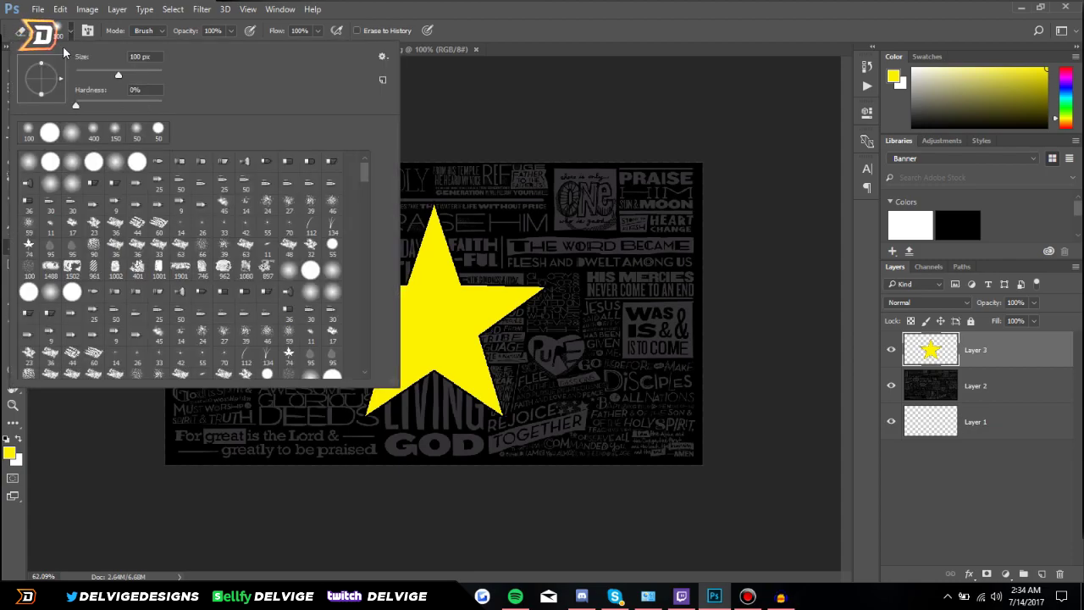
left_click(69, 32)
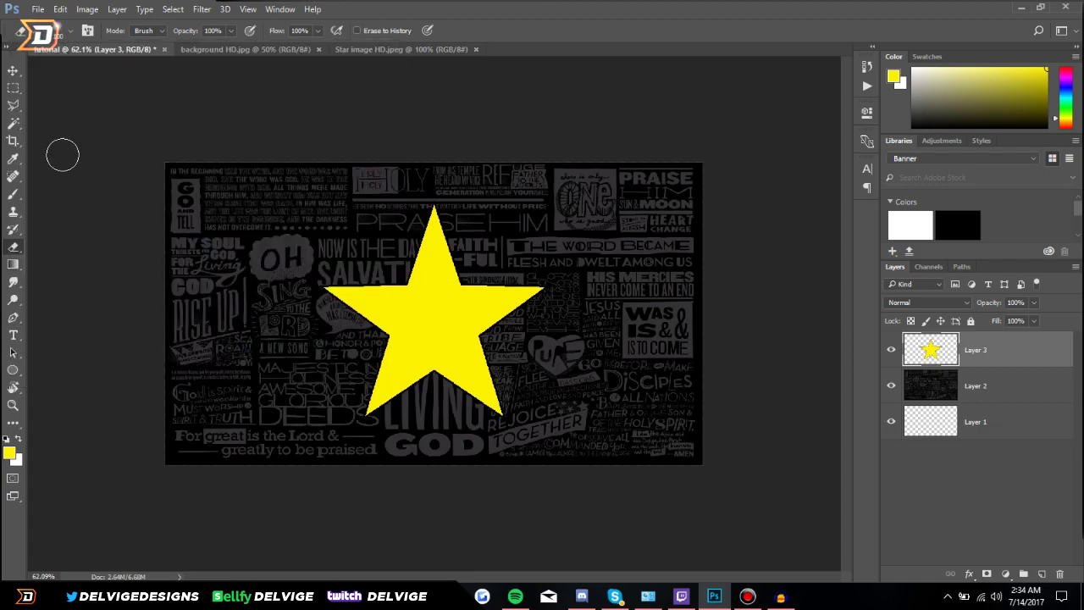
left_click(14, 265)
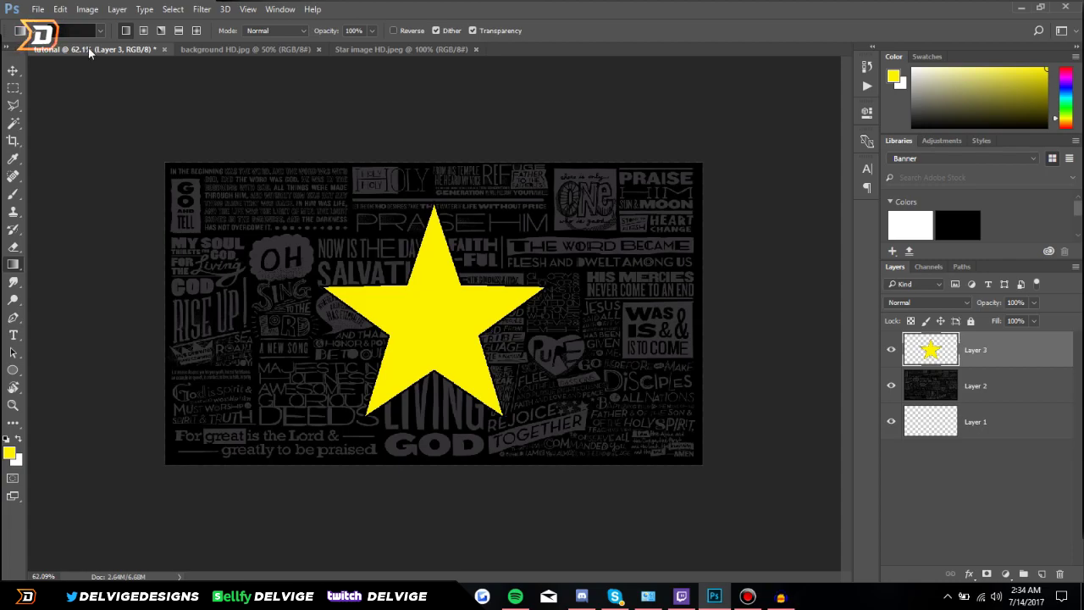
left_click(81, 33)
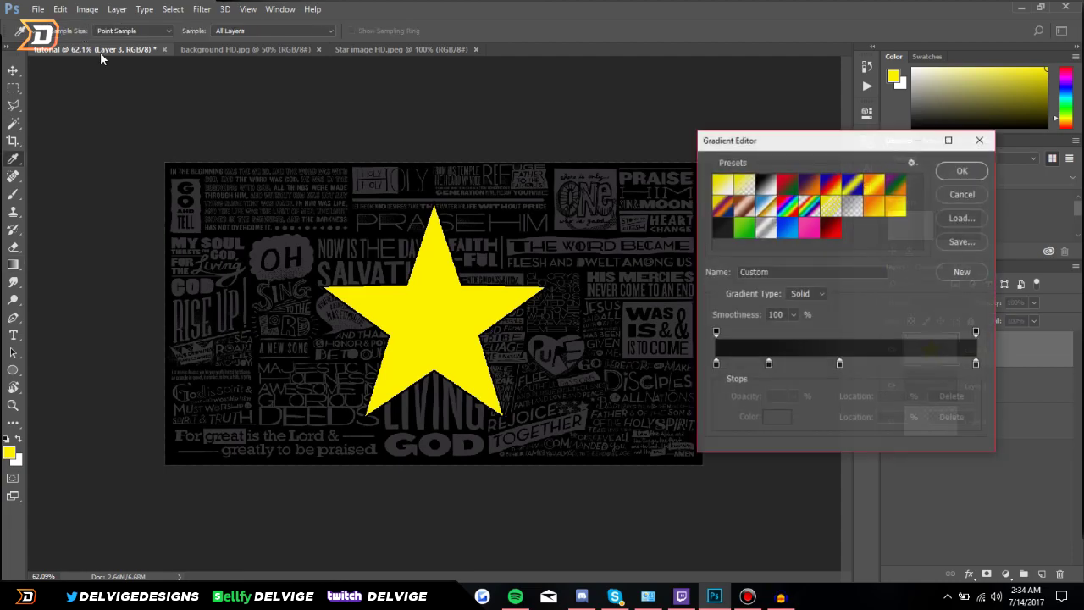
double_click(769, 365)
type("ff0000")
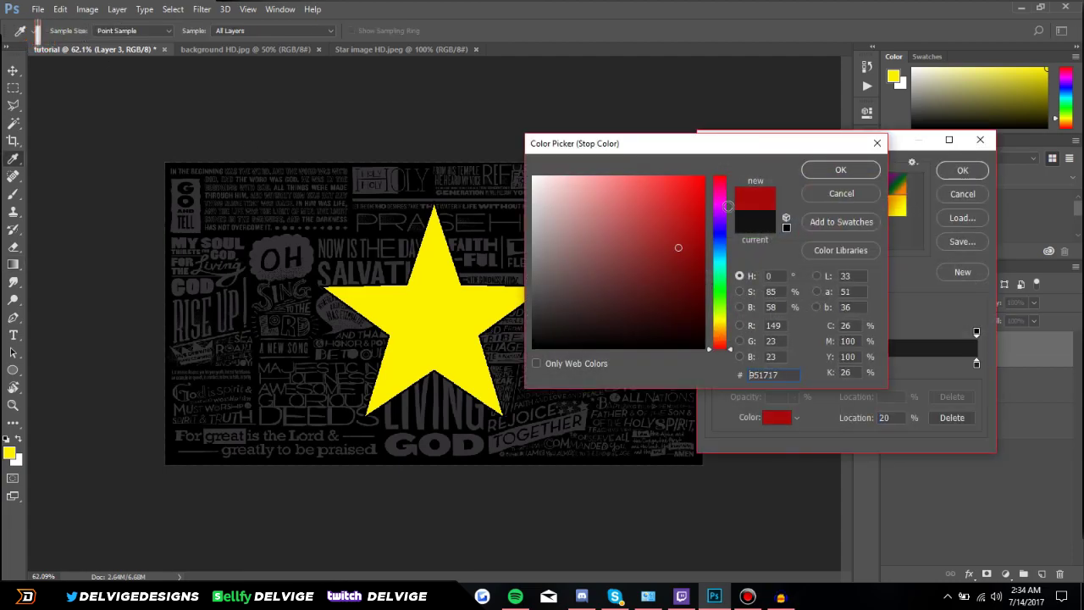
left_click(822, 173)
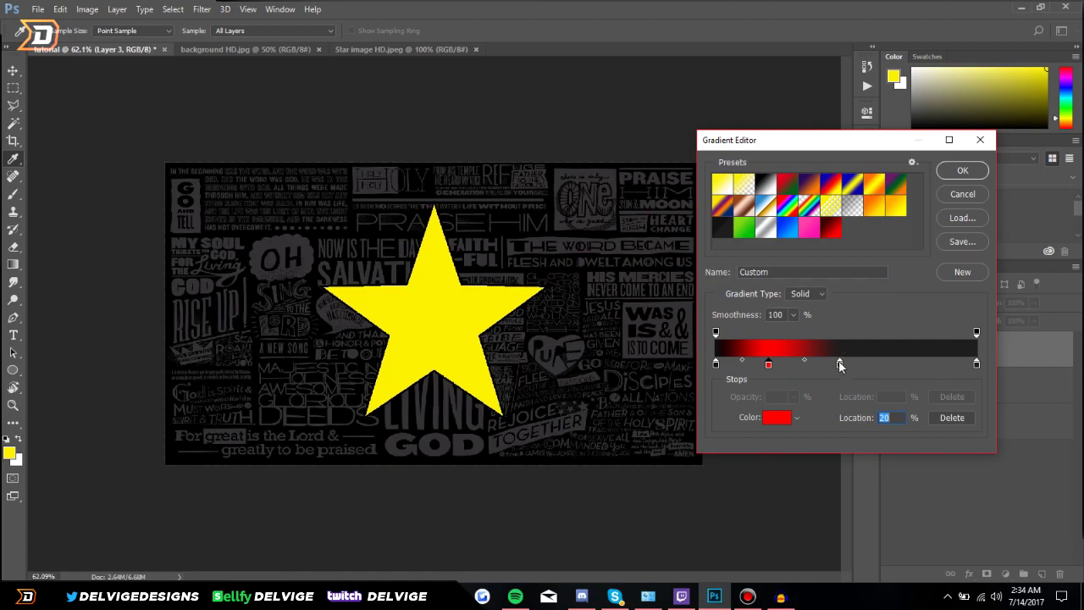
double_click(839, 364)
left_click(724, 239)
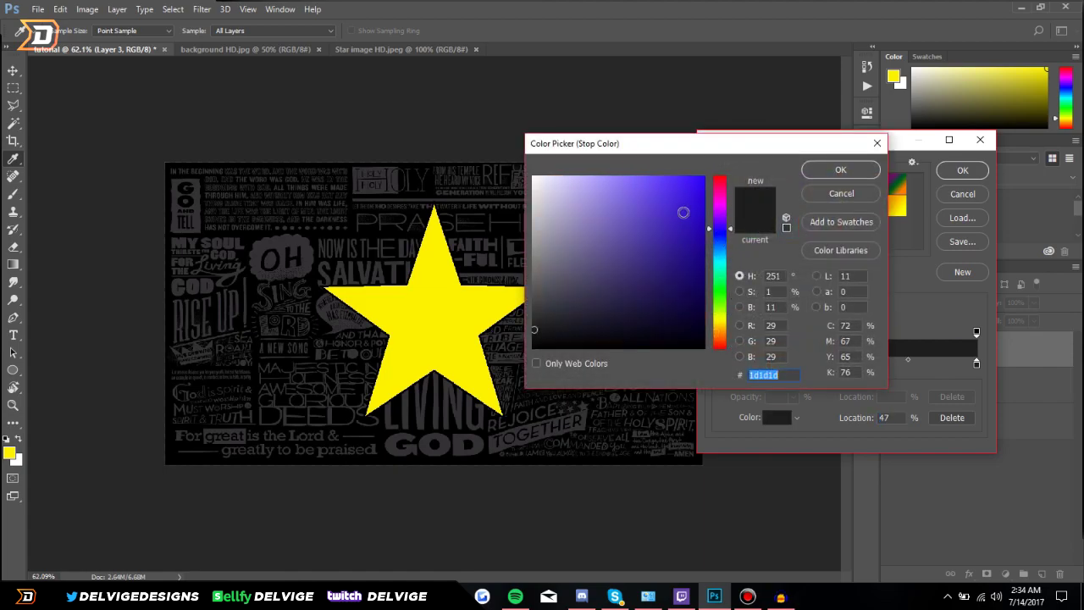
left_click(683, 212)
left_click(828, 171)
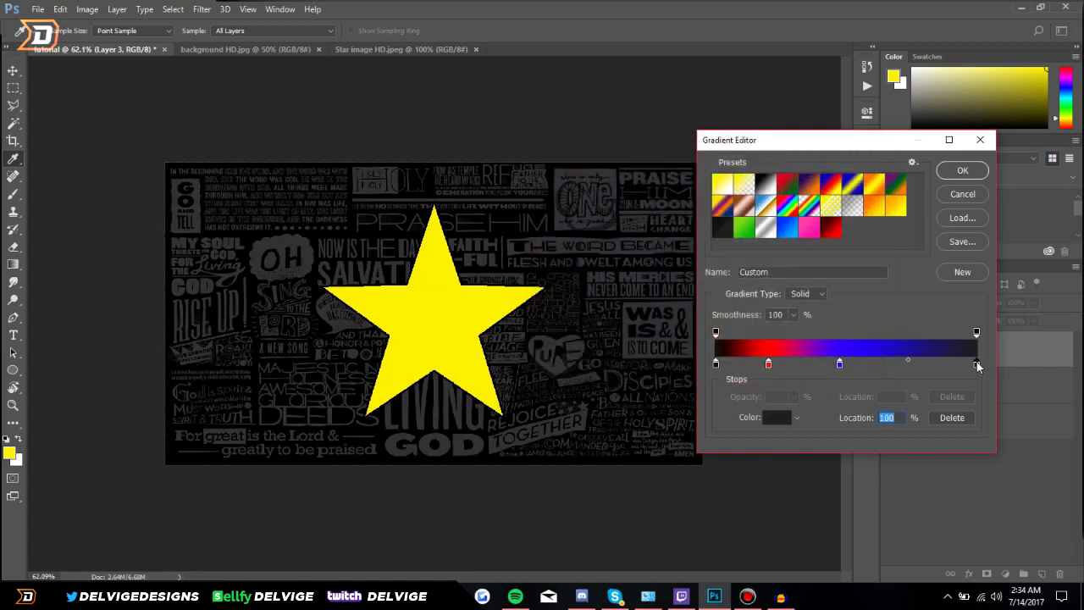
left_click(962, 171)
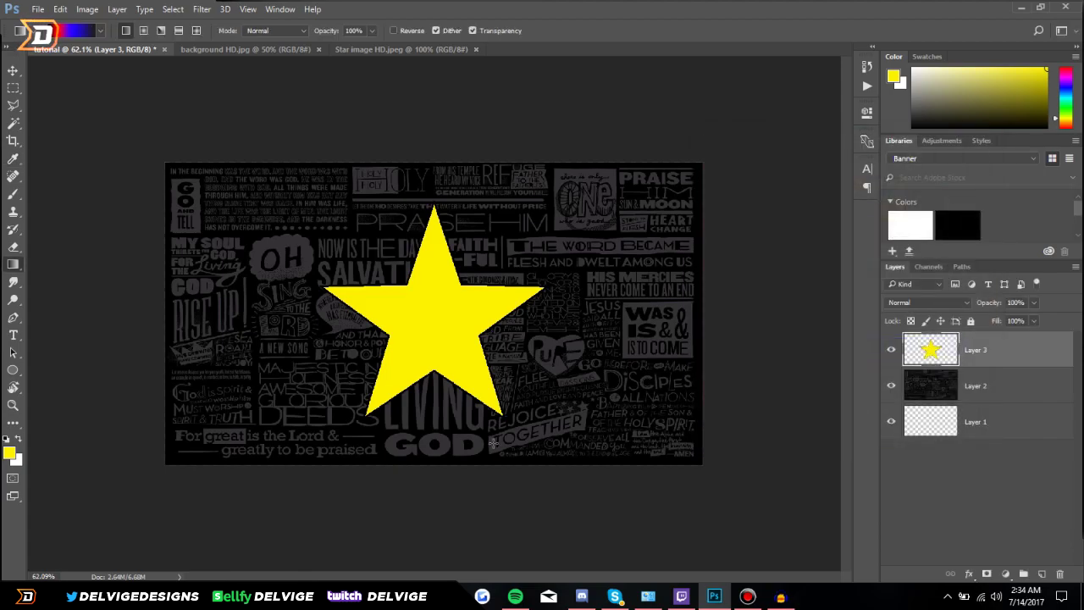
left_click_drag(417, 480, 418, 249)
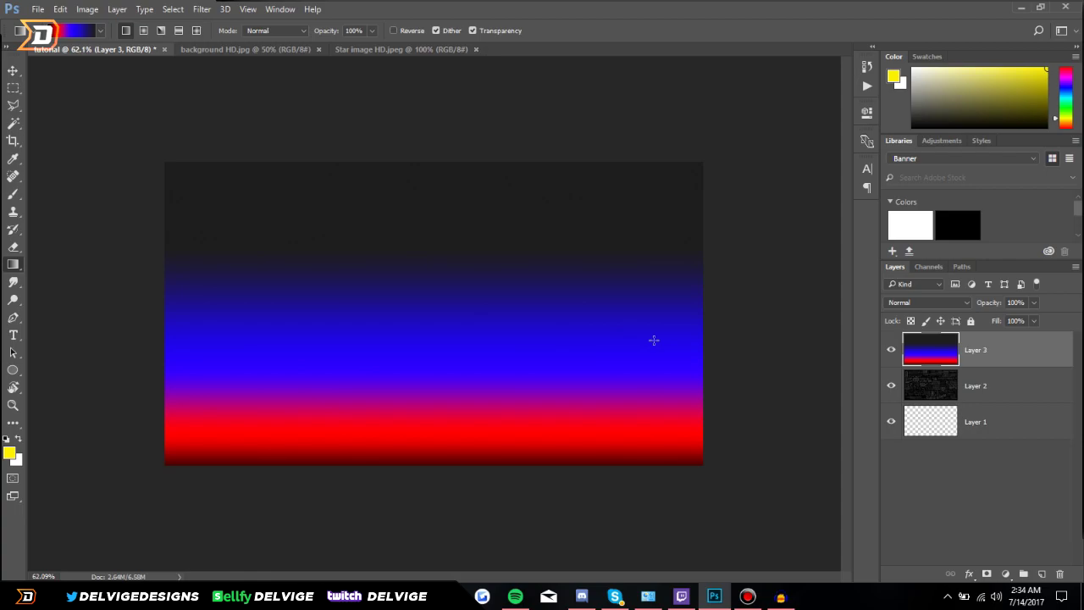
key("ctrl+z")
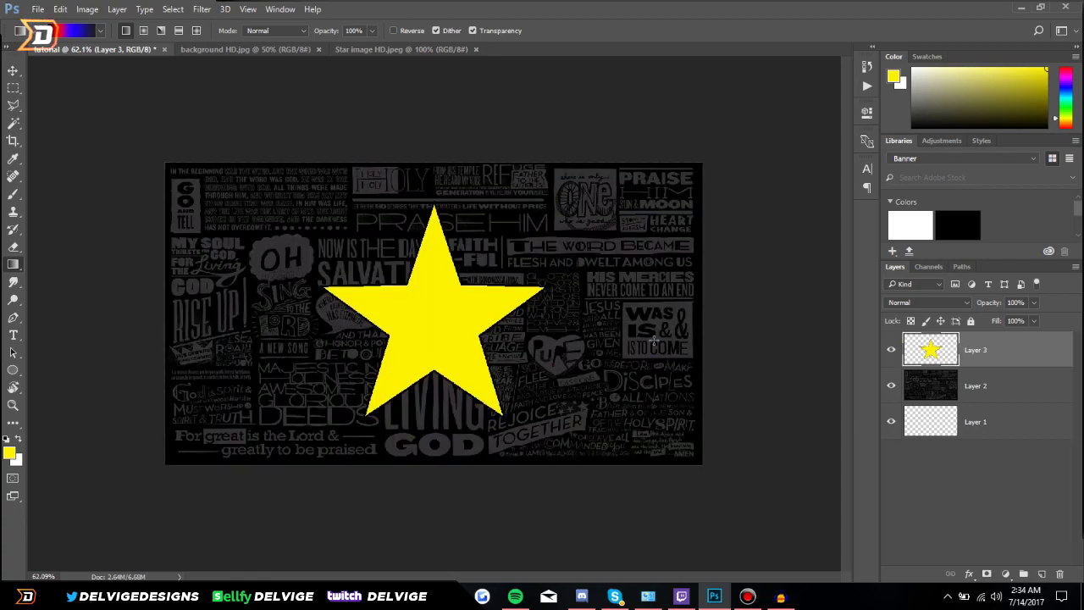
left_click(13, 285)
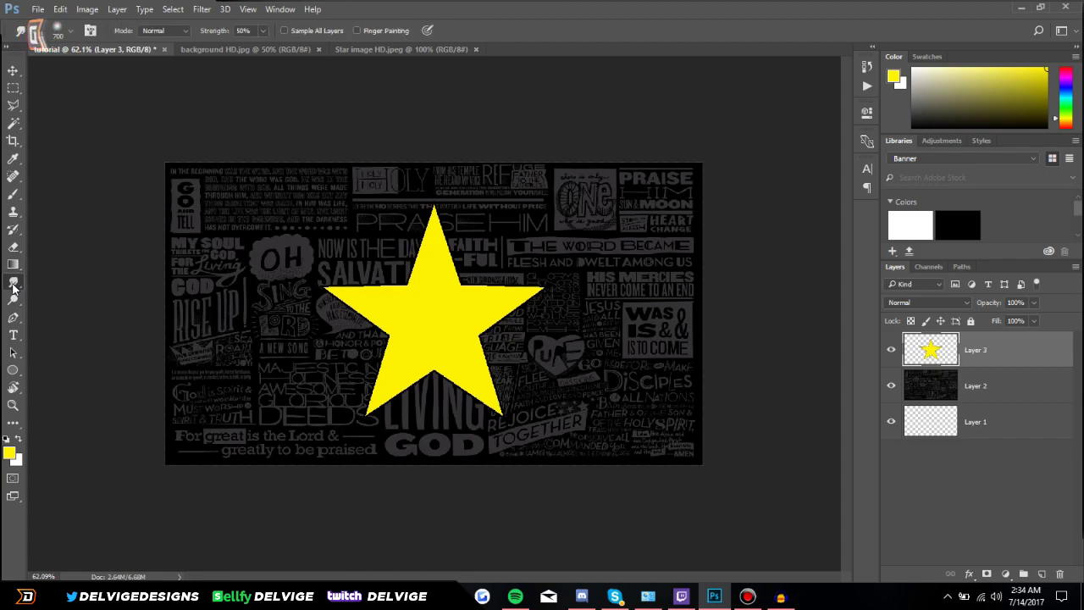
right_click(14, 285)
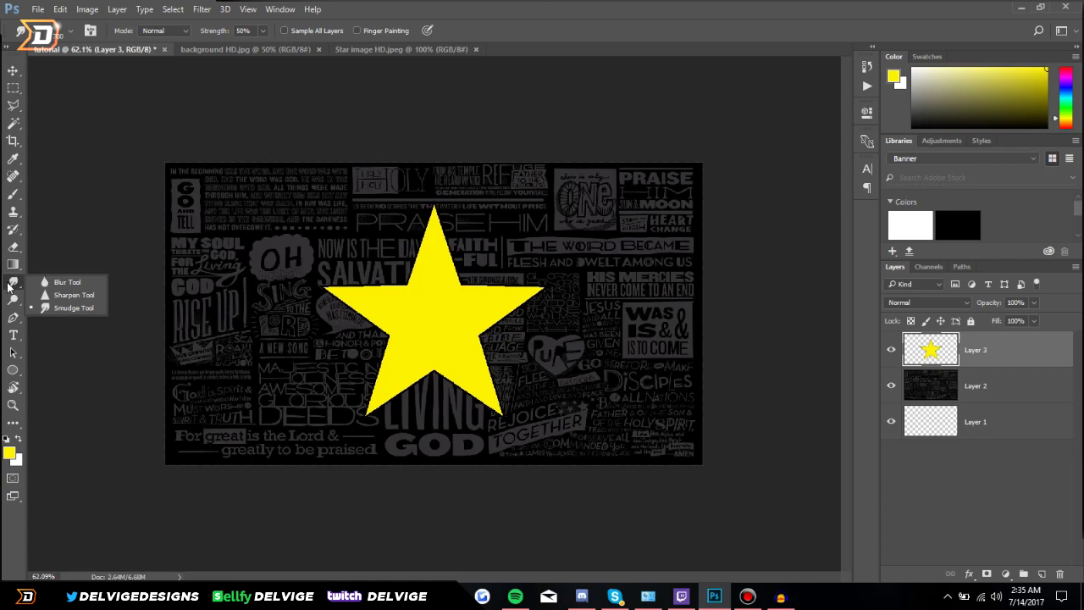
left_click(14, 285)
left_click(14, 300)
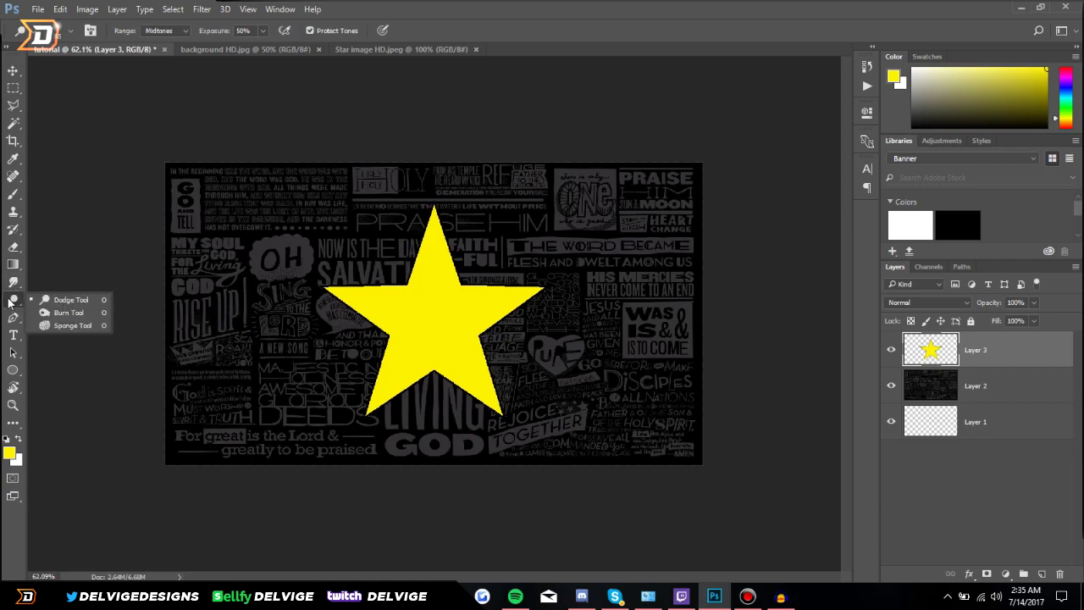
left_click(53, 296)
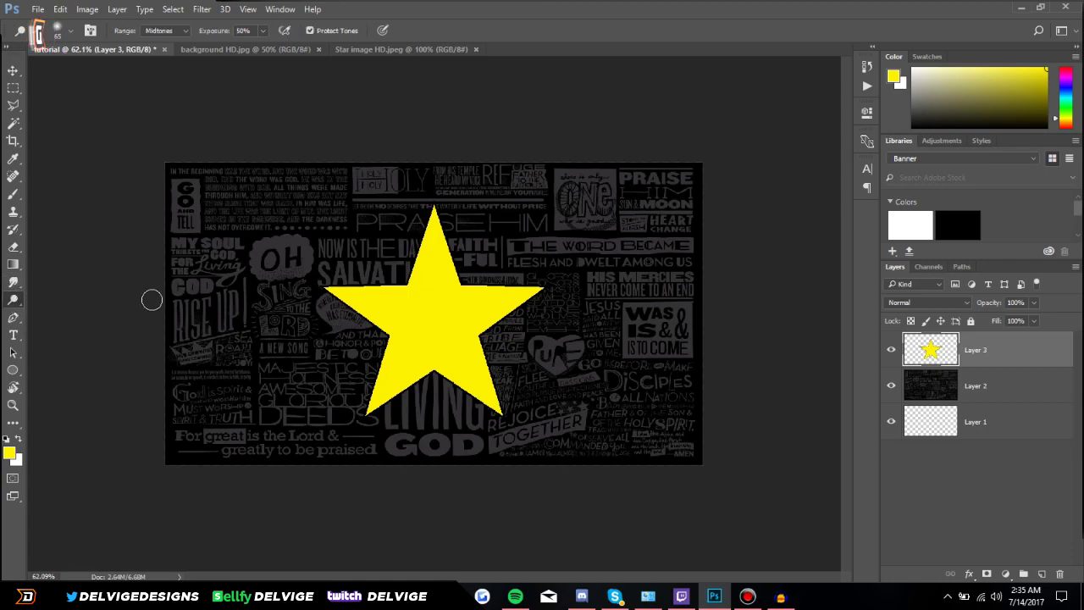
left_click(14, 317)
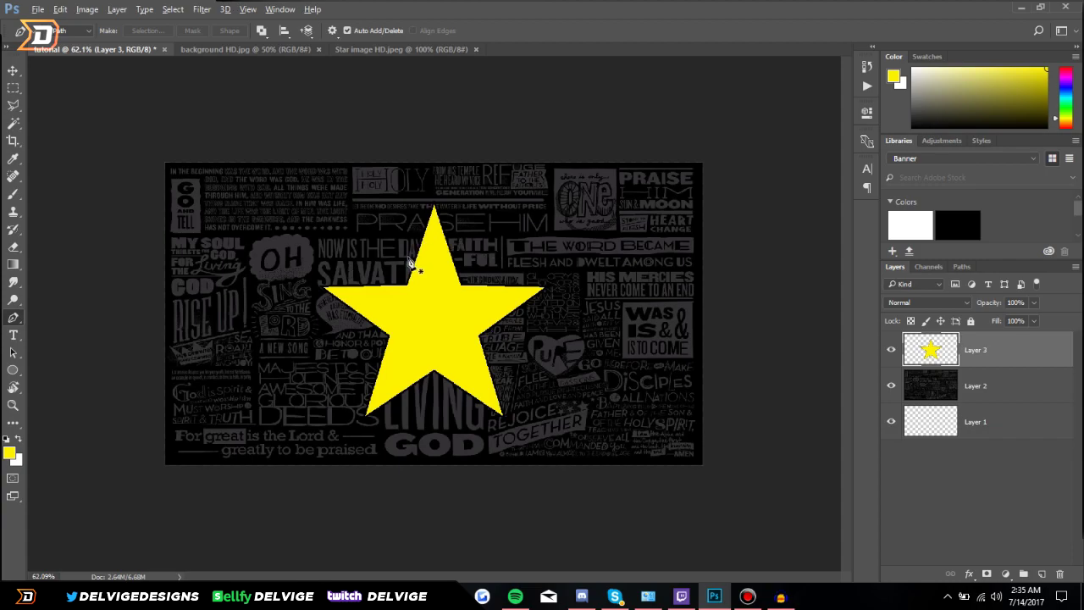
Zoom to actual size and outline the star's top point with a Pen path
key("ctrl+1")
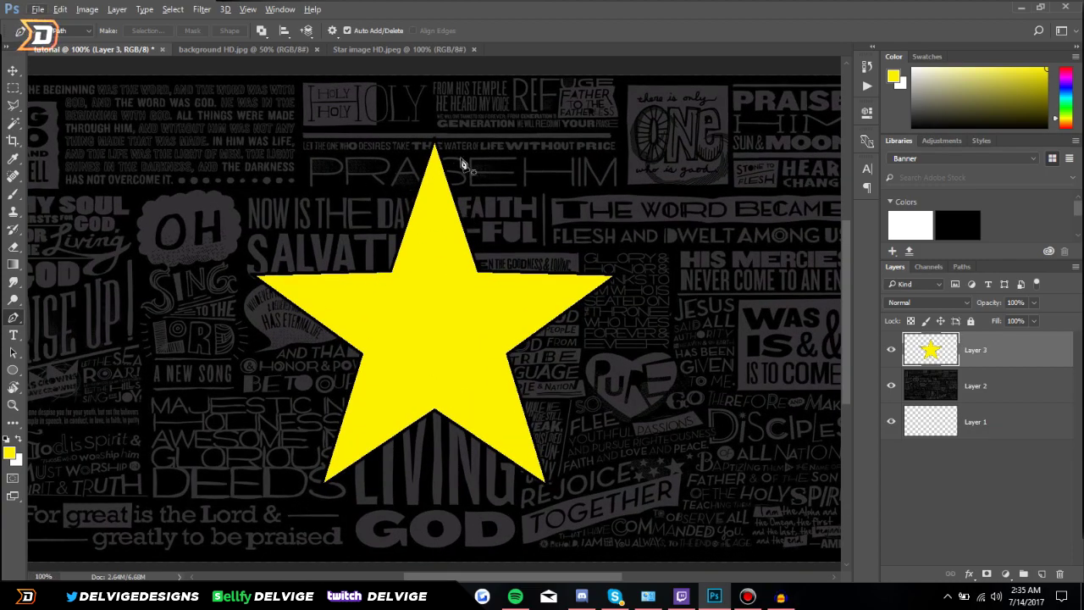
scroll(401, 287, "up", 4)
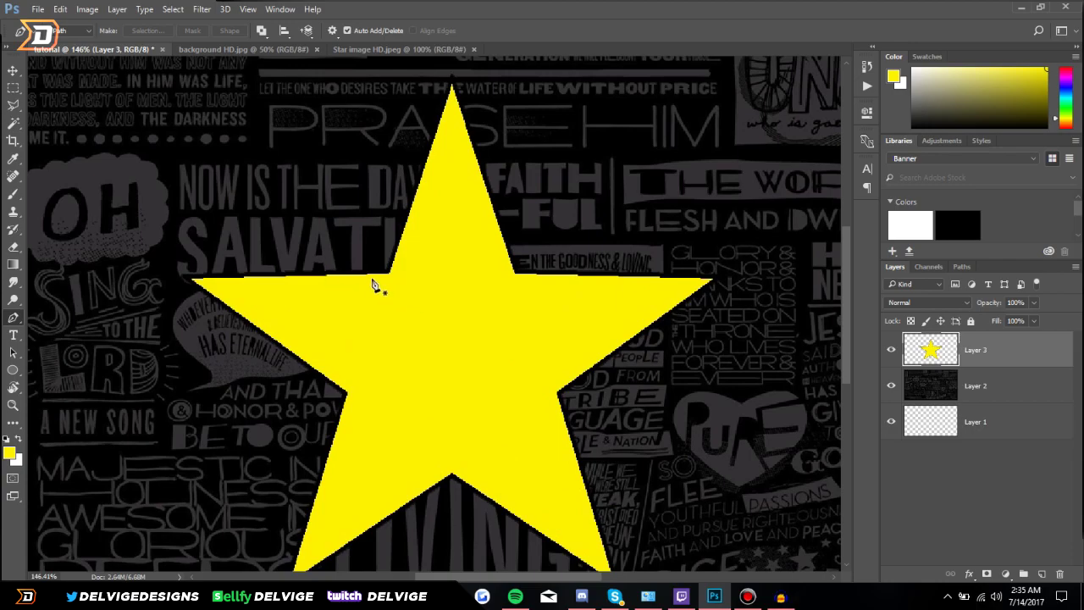
left_click(367, 273)
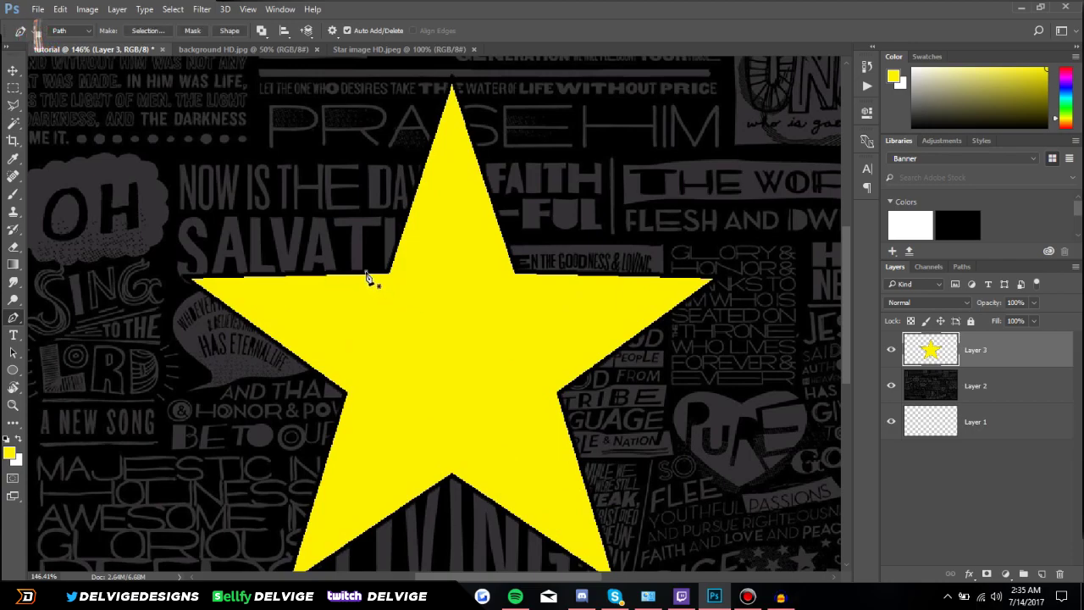
left_click(567, 273)
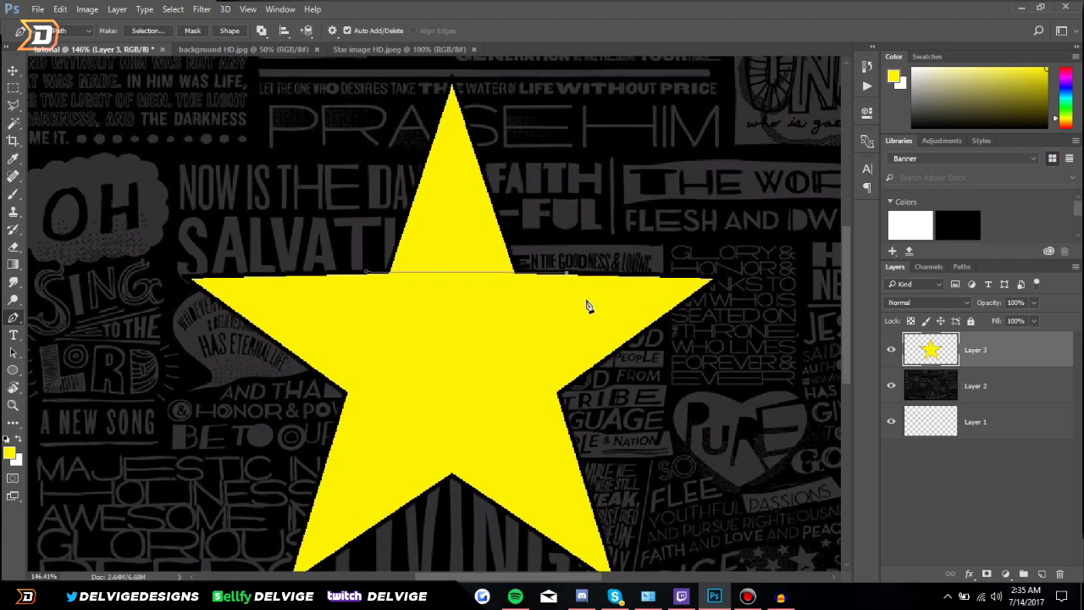
scroll(589, 307, "up", 2)
left_click(537, 159)
left_click(485, 97)
left_click(423, 93)
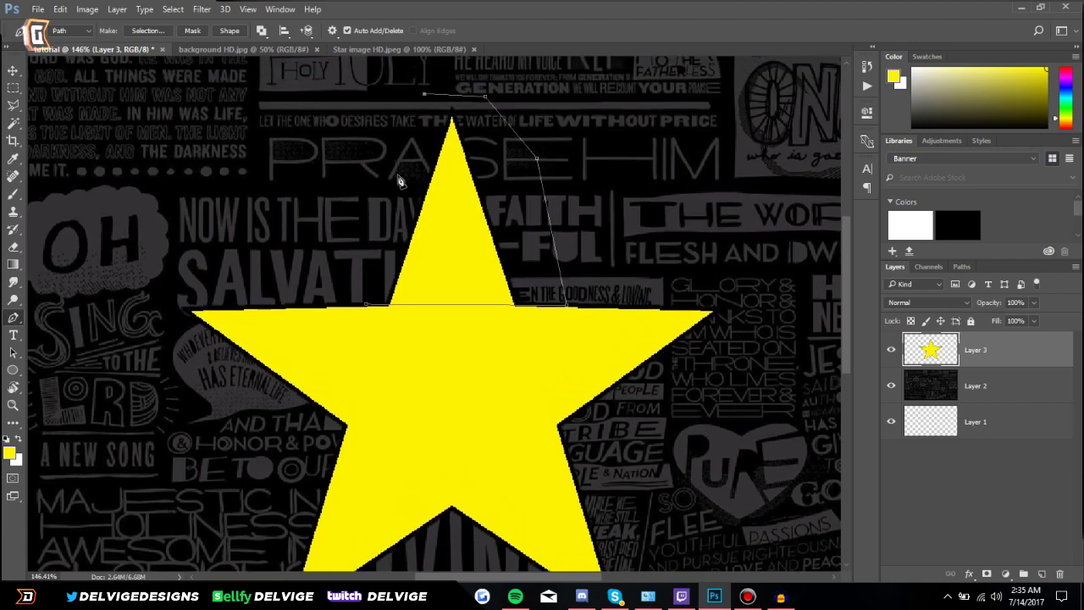
left_click(392, 197)
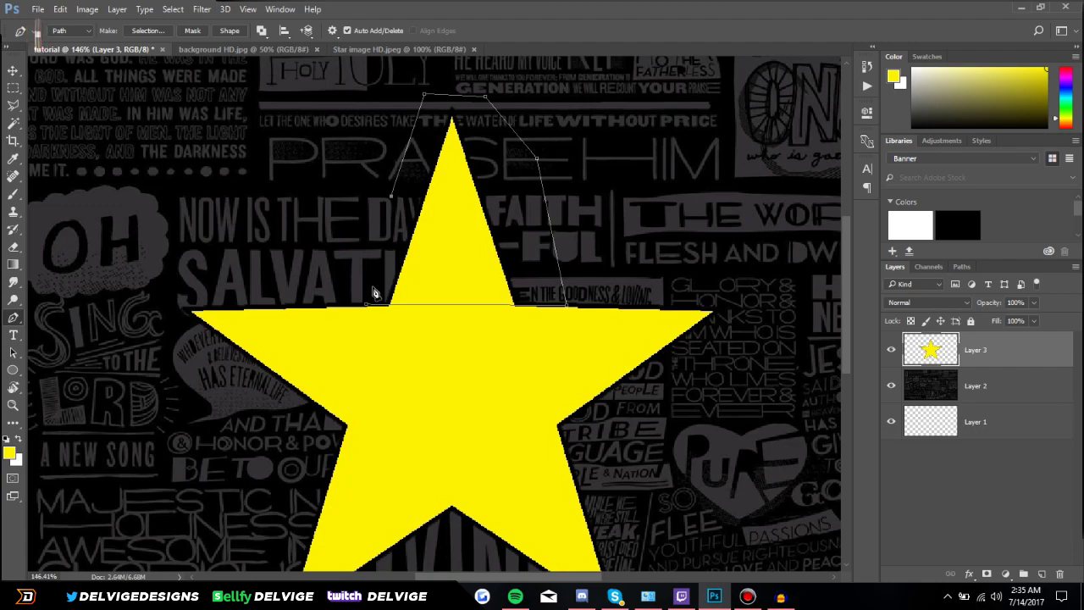
Turn the path into a selection, delete the star's top point, and deselect
right_click(451, 238)
left_click(482, 292)
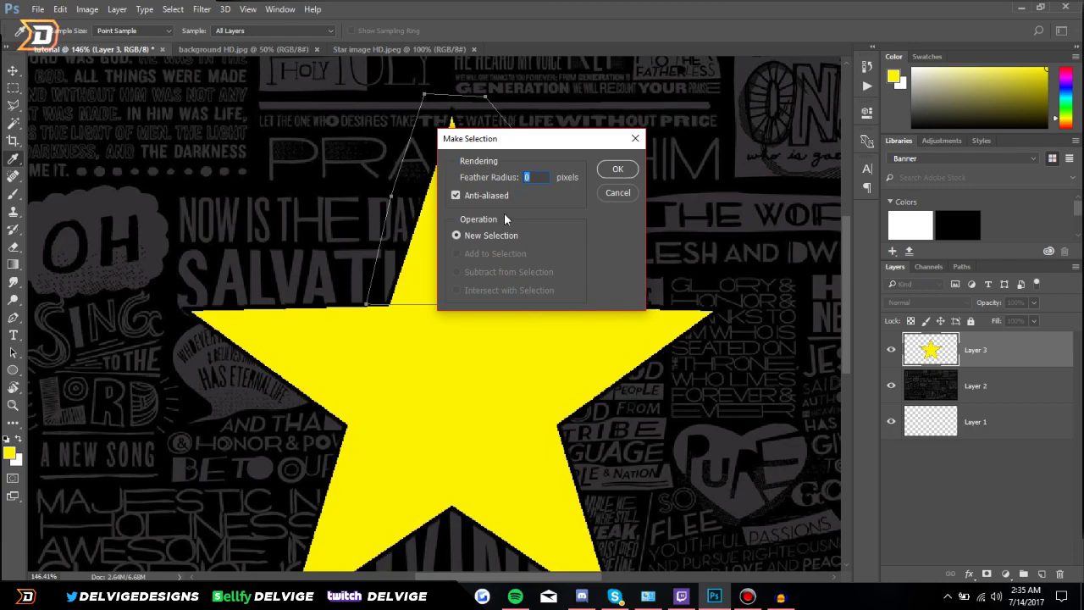
left_click(618, 170)
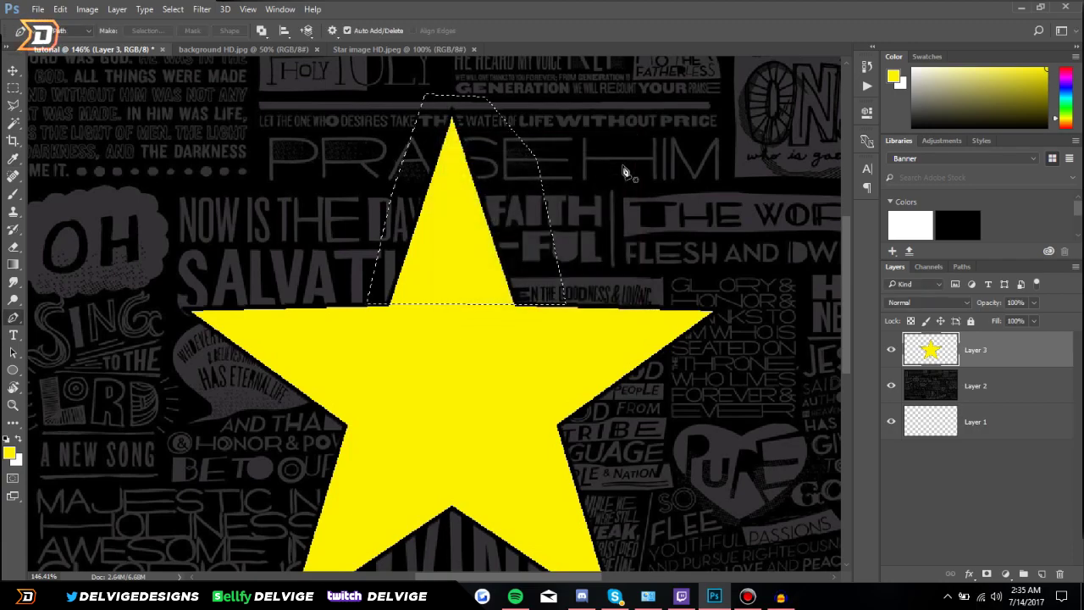
key("Delete")
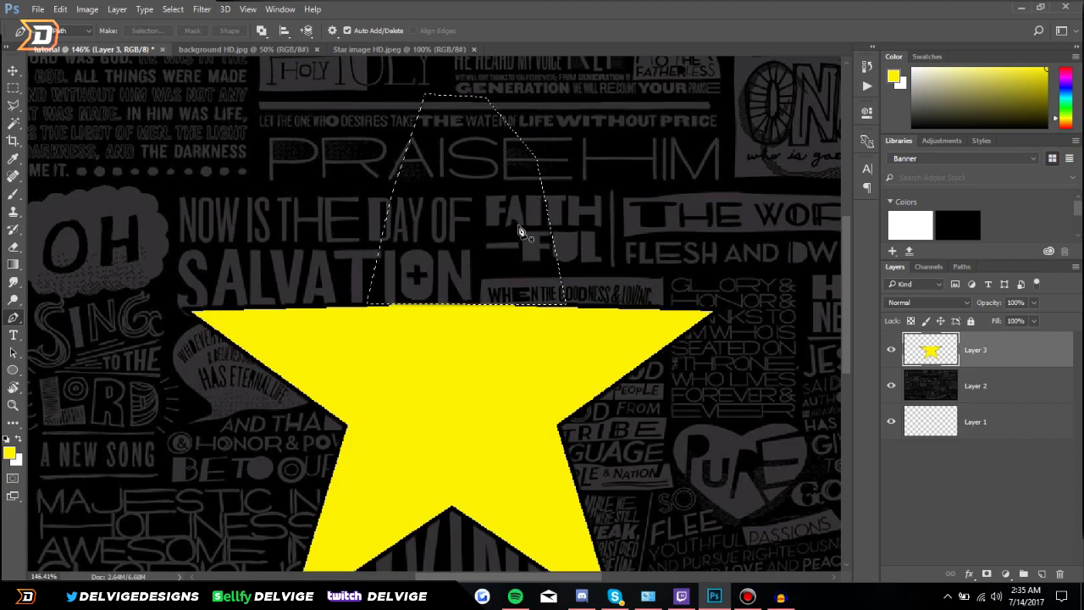
key("ctrl+d")
Draw a curved path above the flattened star, then delete that path
left_click(321, 179)
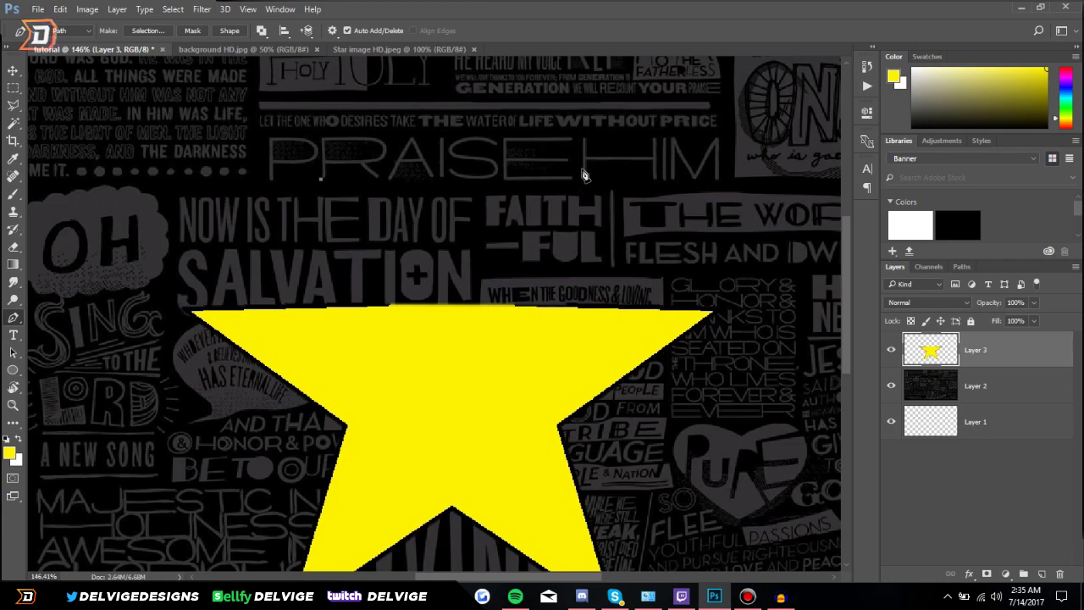
left_click(583, 172)
left_click_drag(582, 172, 607, 88)
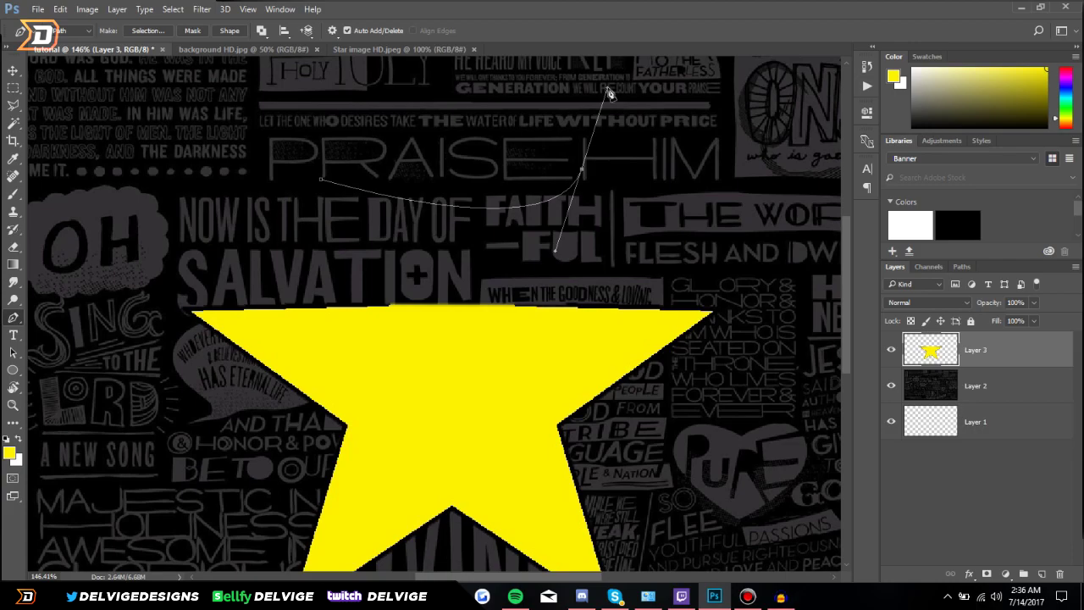
left_click(526, 107)
right_click(493, 159)
left_click(516, 174)
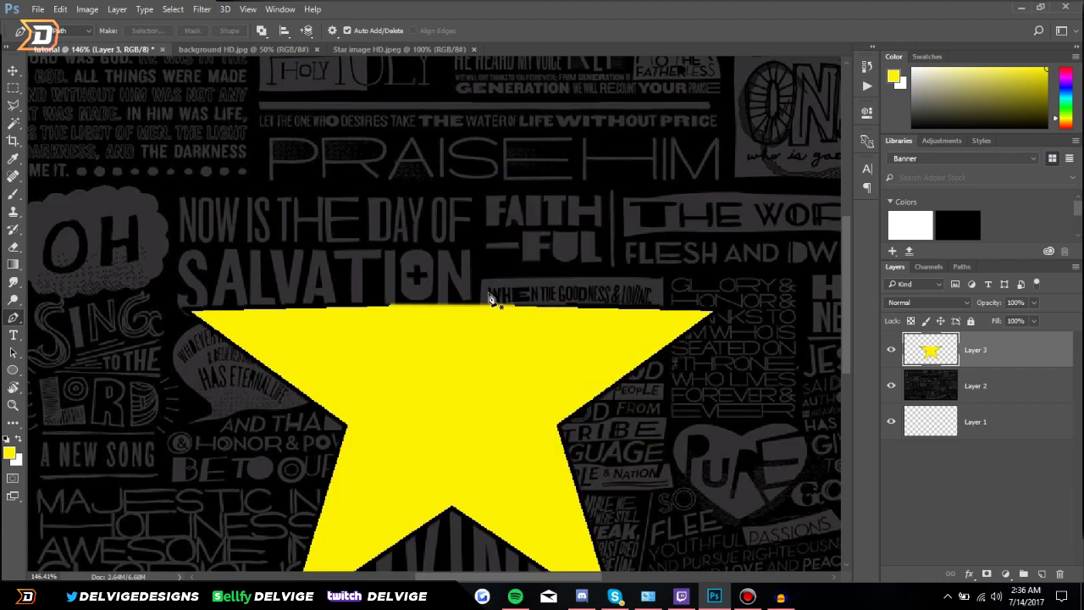
scroll(432, 317, "down", 3)
scroll(432, 317, "up", 1)
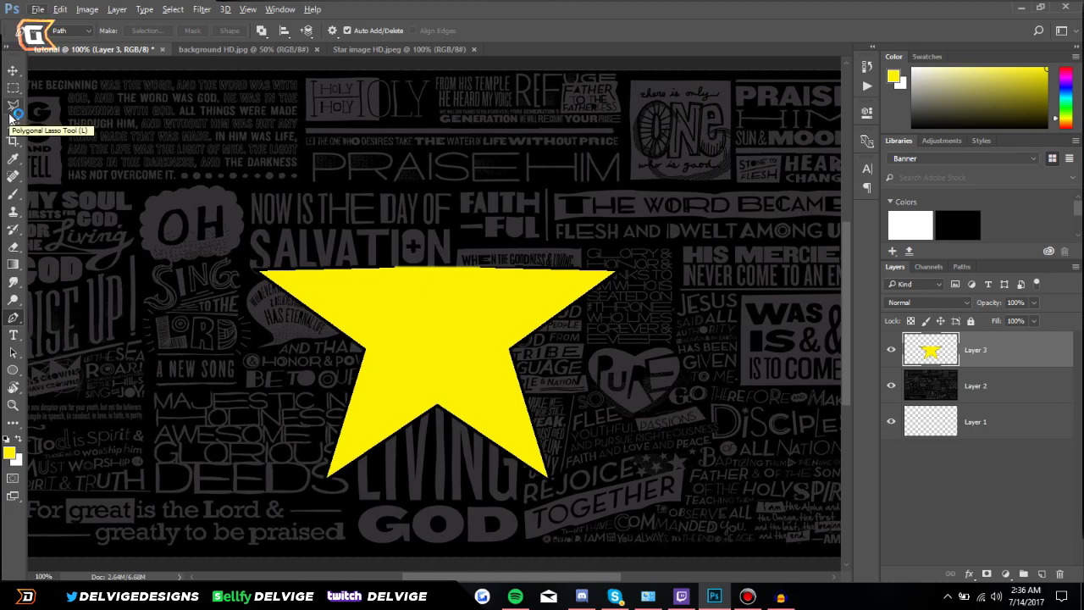
Set the Type tool's text colour to white and start a text layer on the canvas
left_click(14, 337)
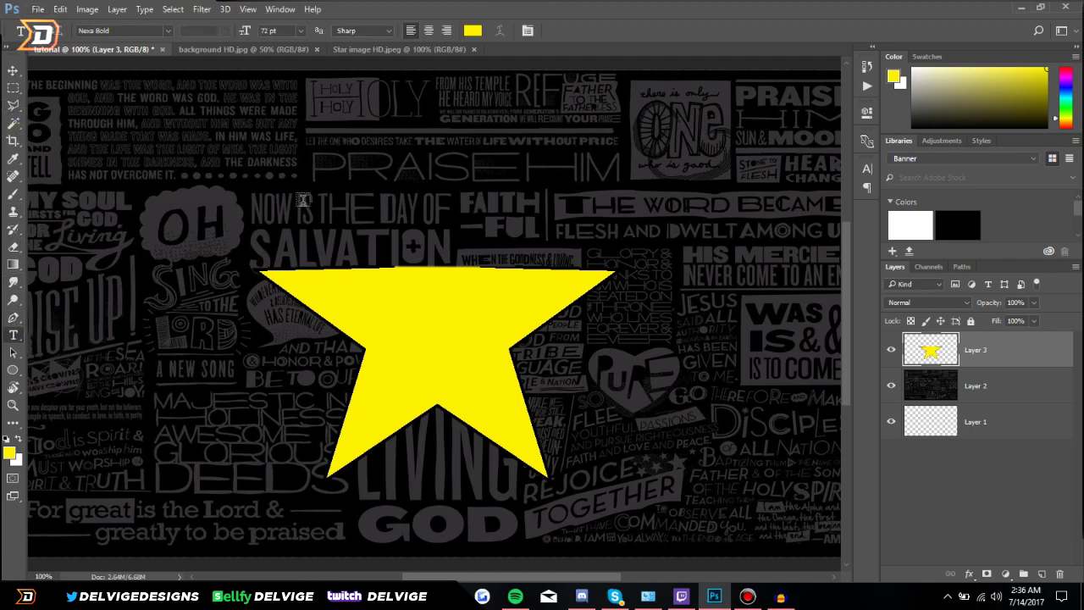
left_click(472, 32)
left_click(538, 177)
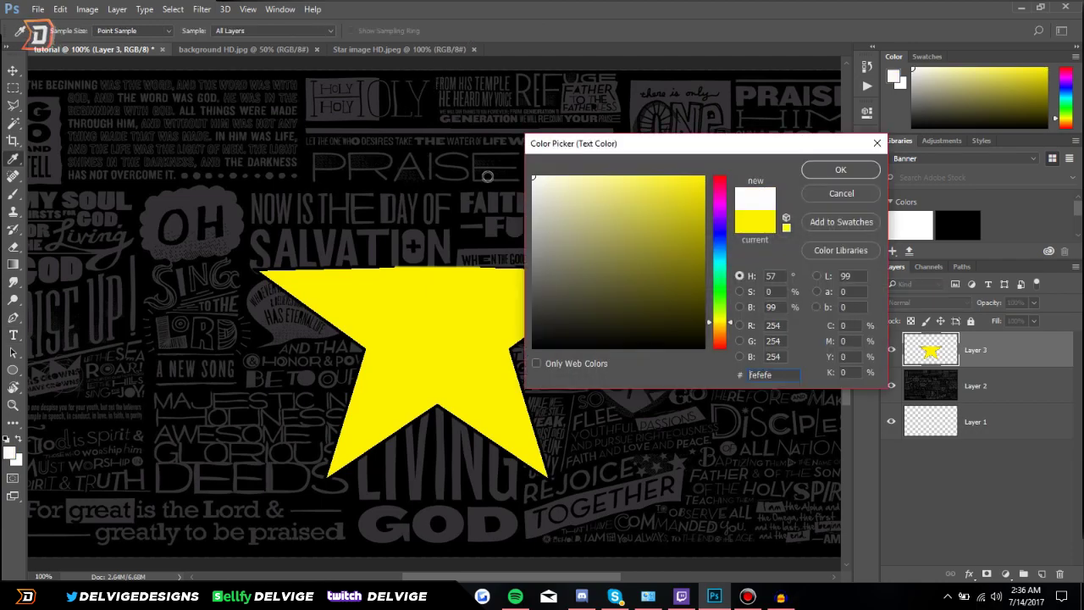
left_click(838, 170)
left_click(213, 182)
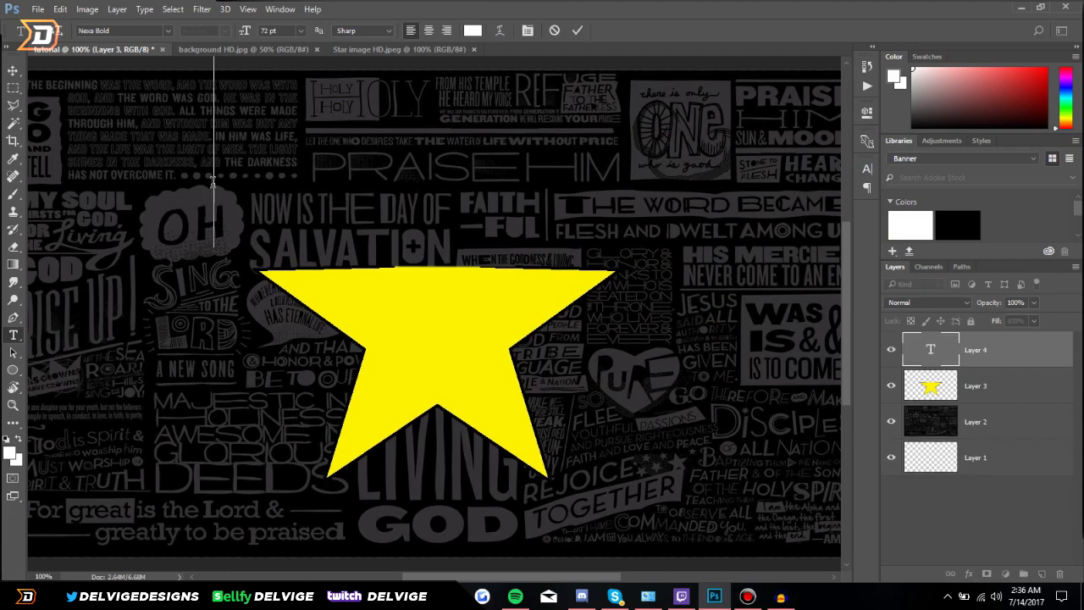
Type TEXT in the MrOtis font and commit it
left_click(168, 31)
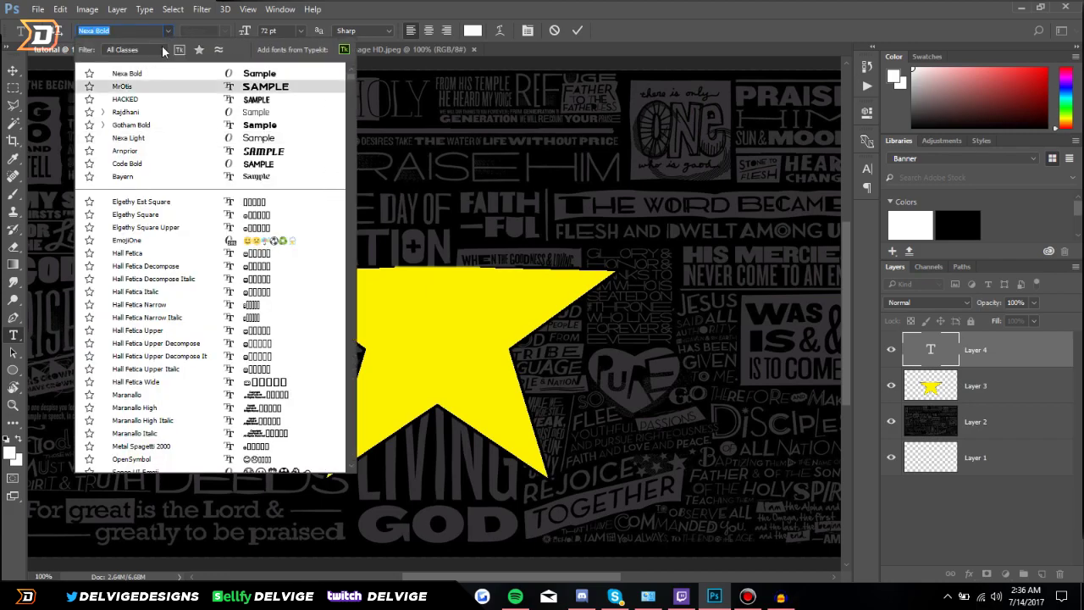
left_click(172, 86)
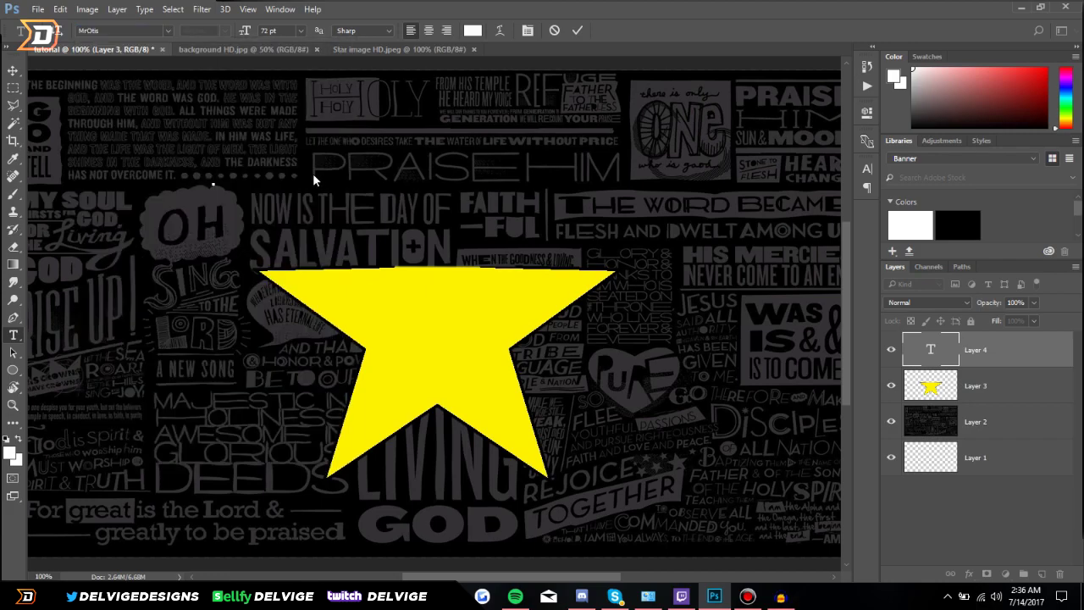
type("TEXT")
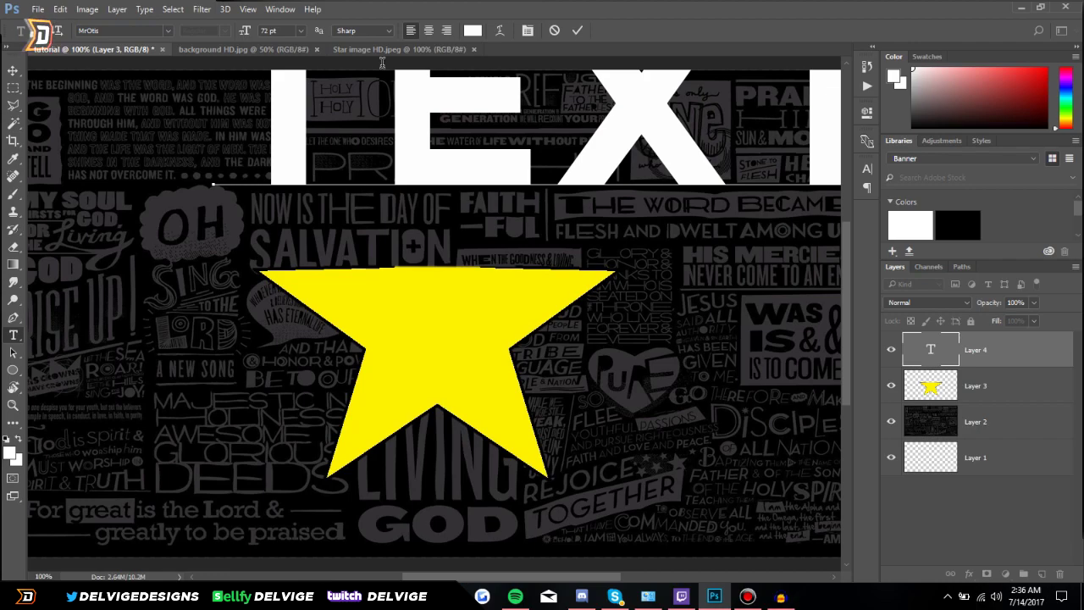
left_click(577, 32)
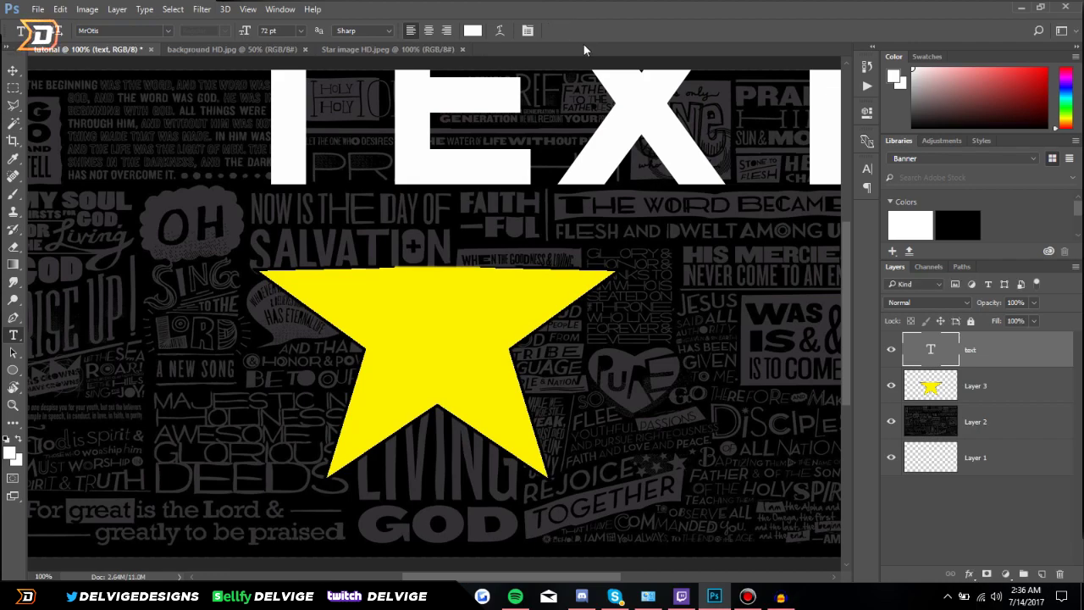
key("ctrl+t")
key("ctrl+0")
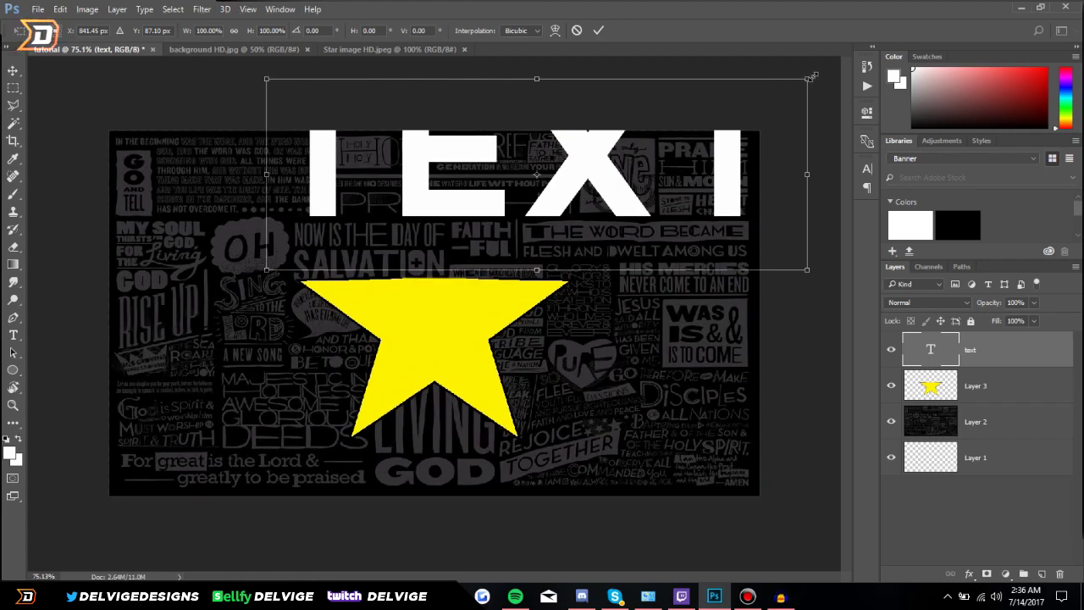
Scale TEXT to about 50% and centre it horizontally and vertically on the canvas
left_click_drag(803, 78, 673, 125)
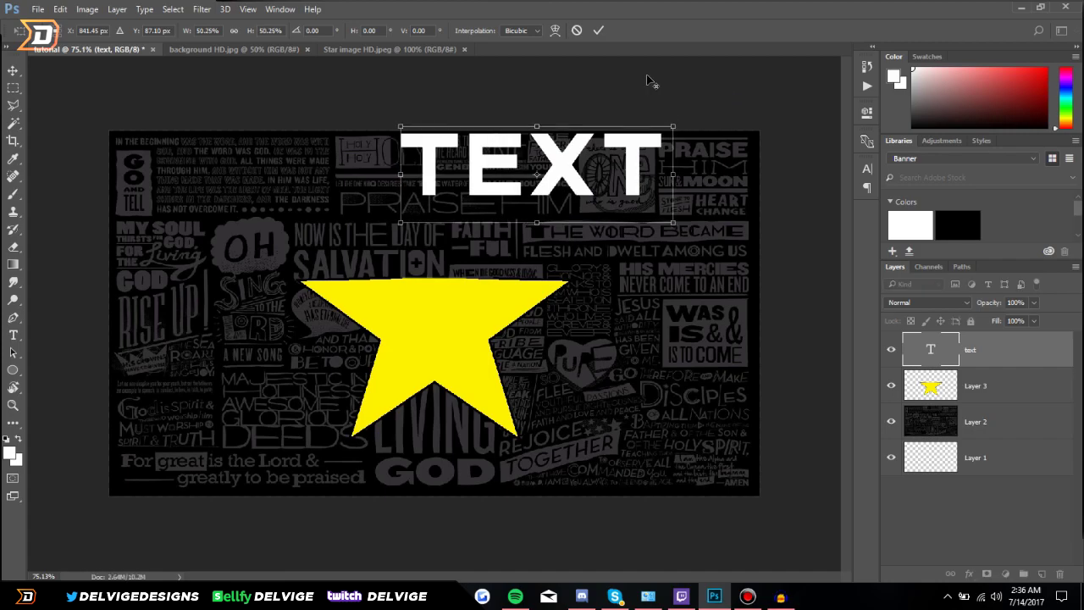
left_click(599, 32)
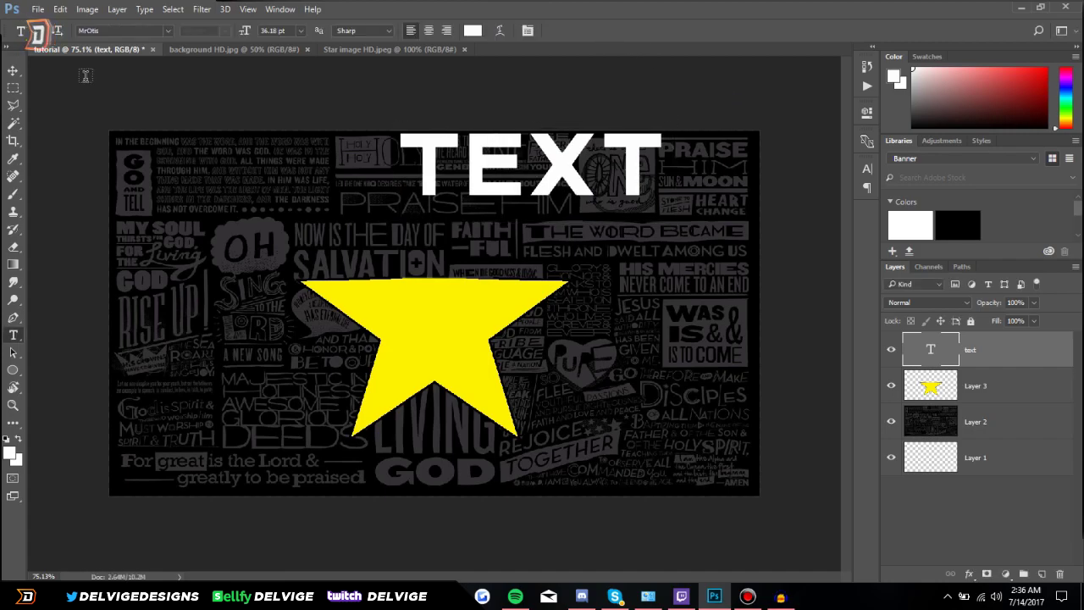
left_click_drag(520, 190, 438, 306)
key("ctrl+a")
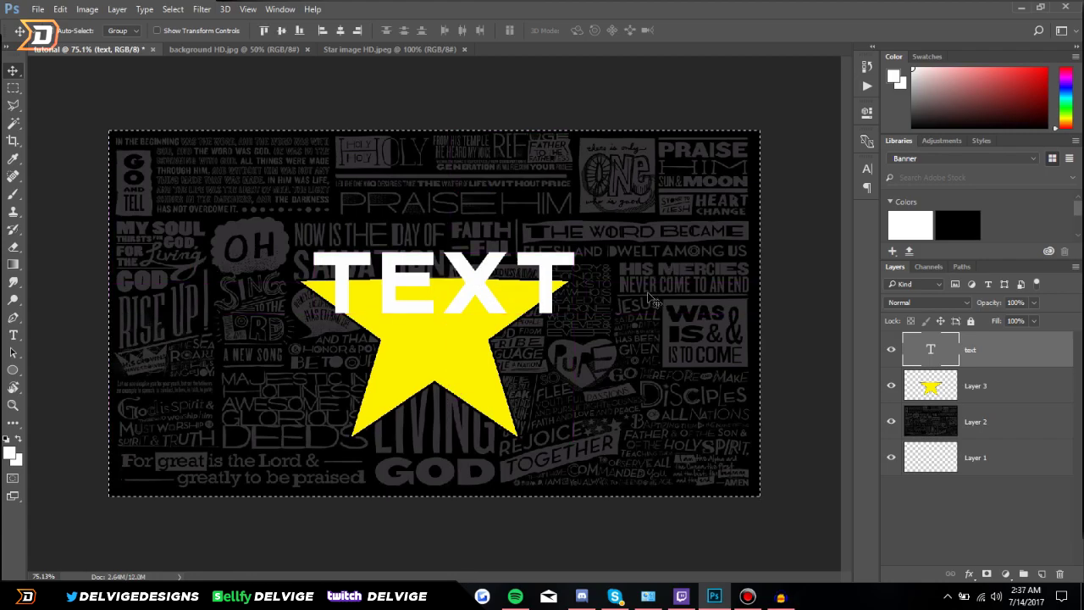
left_click(341, 30)
left_click(282, 30)
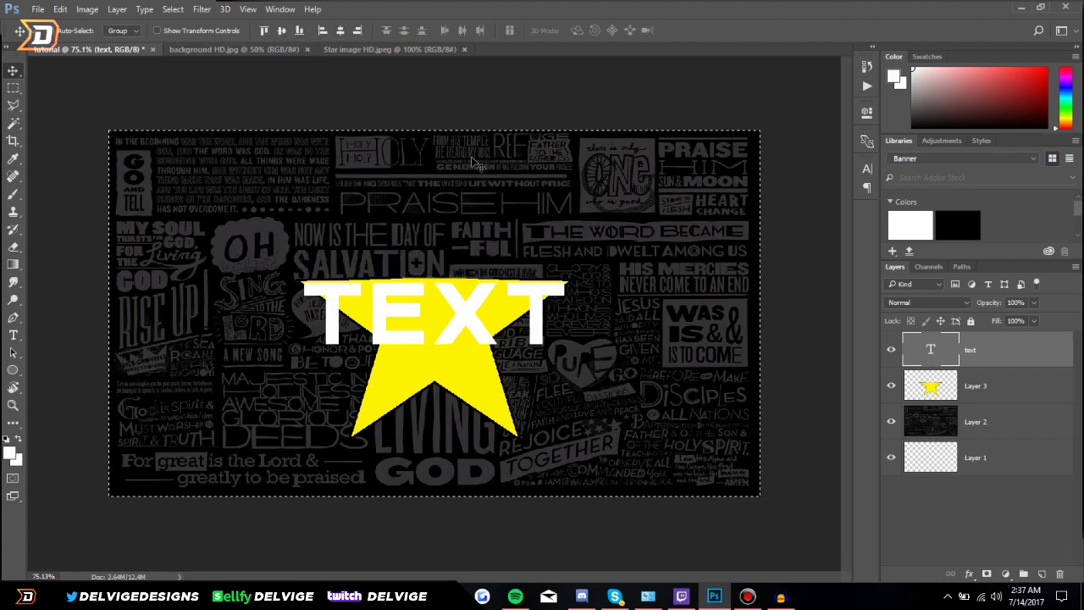
key("ctrl+d")
Lower the yellow star, move the 36.18 pt TEXT just above it, then select its letters
left_click(952, 395)
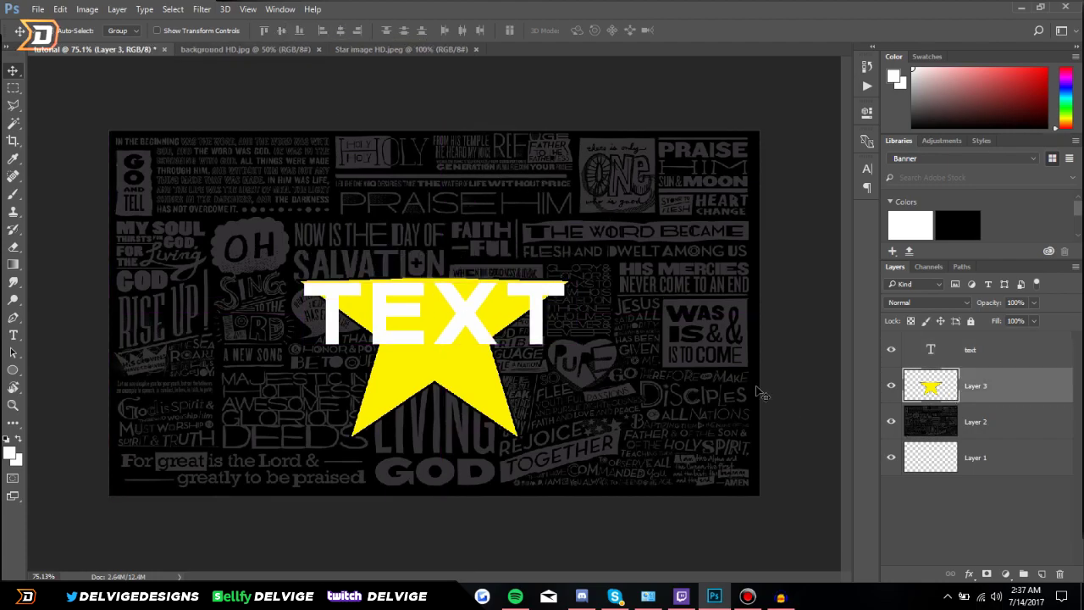
left_click_drag(460, 358, 462, 413)
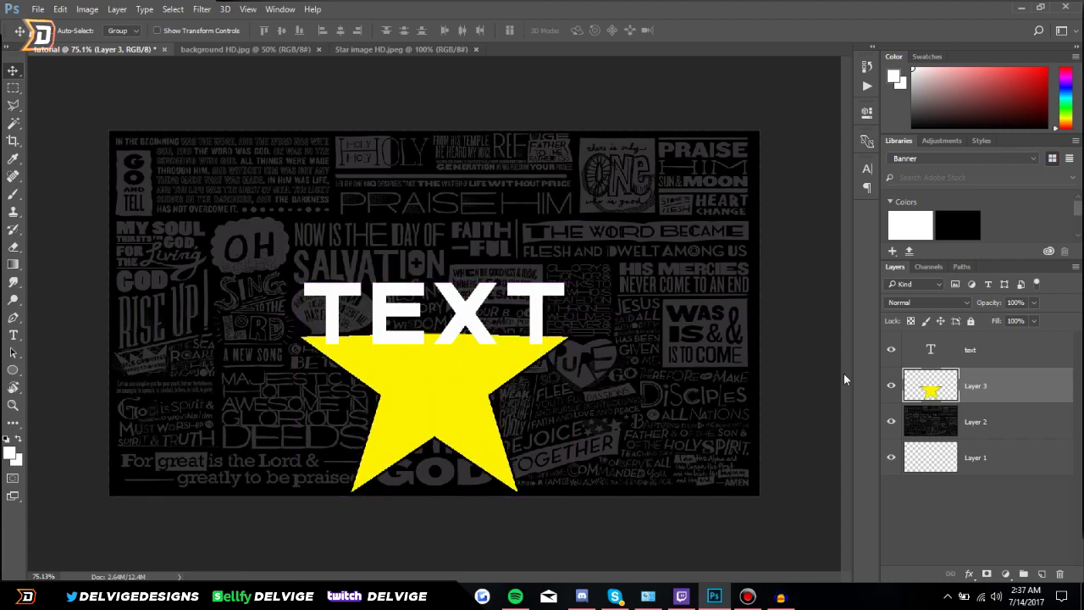
left_click(956, 360, "shift")
left_click_drag(509, 320, 525, 286)
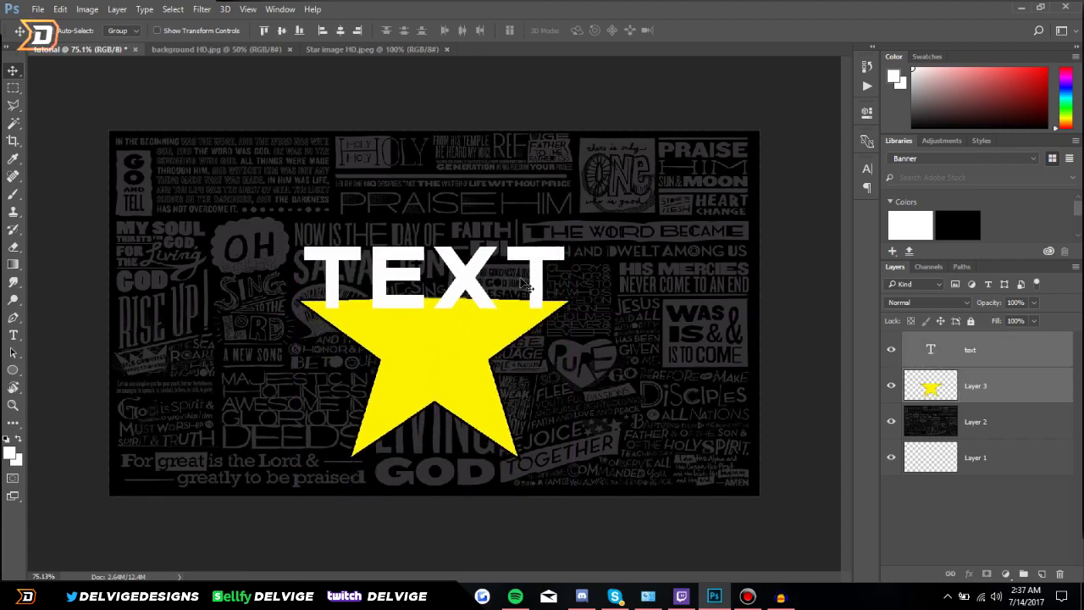
left_click(974, 361)
left_click_drag(453, 254, 445, 233)
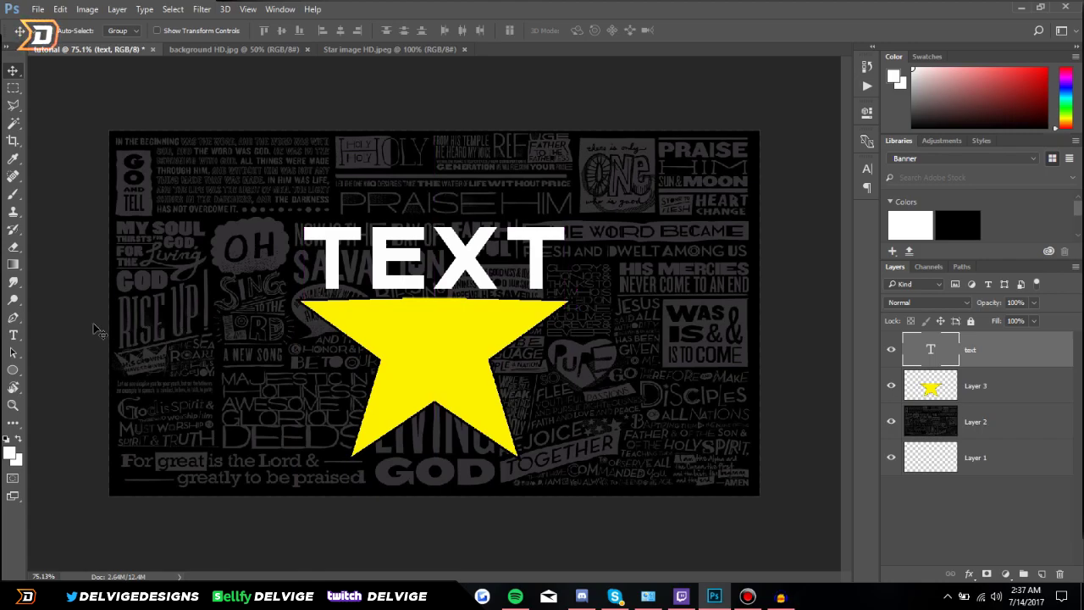
left_click(19, 335)
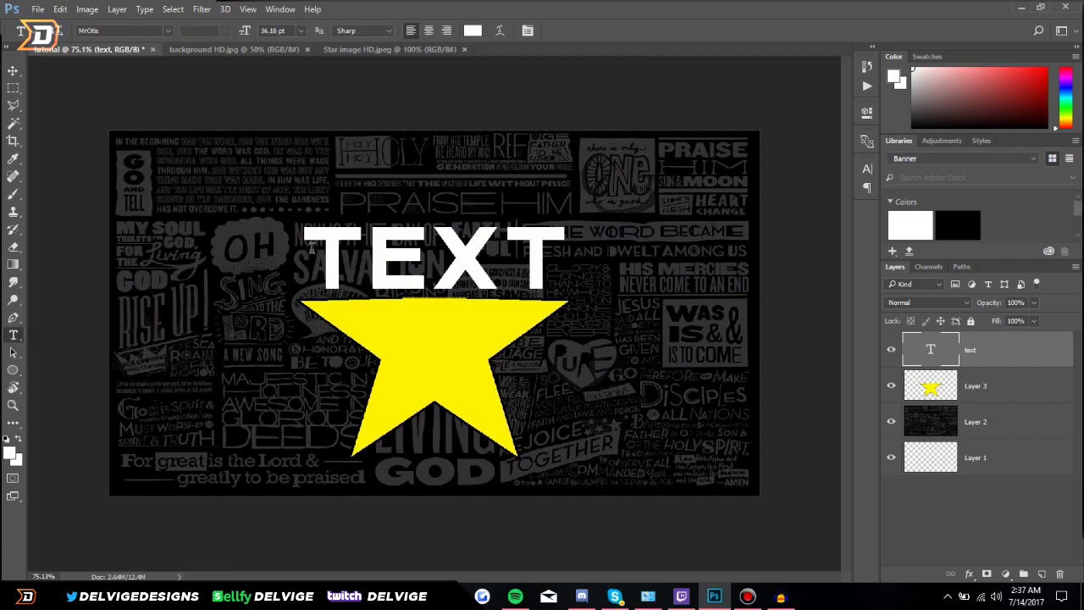
left_click_drag(312, 246, 574, 276)
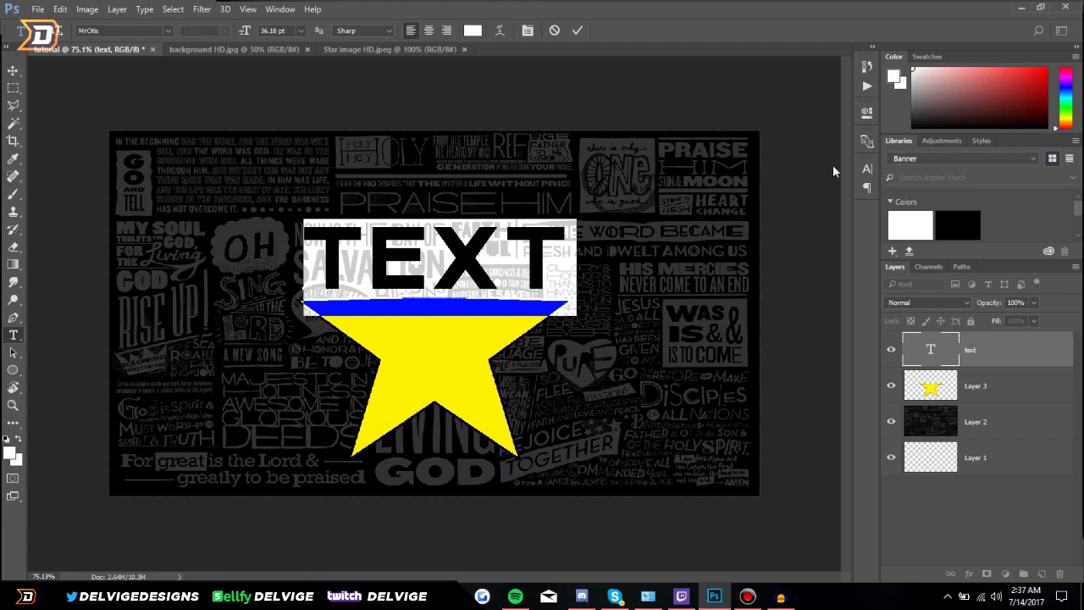
left_click(862, 169)
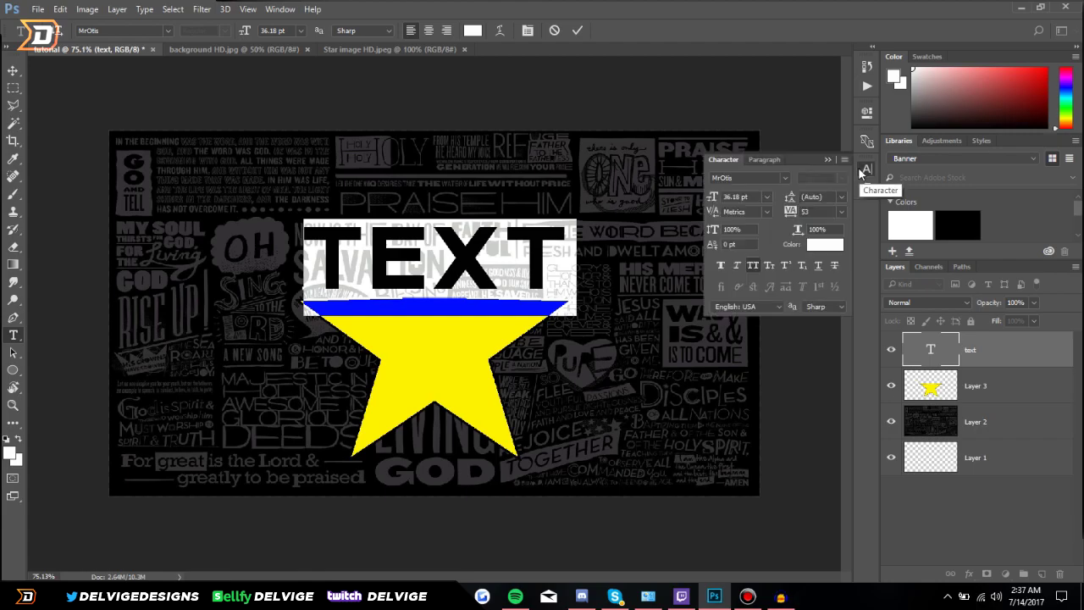
left_click(741, 264)
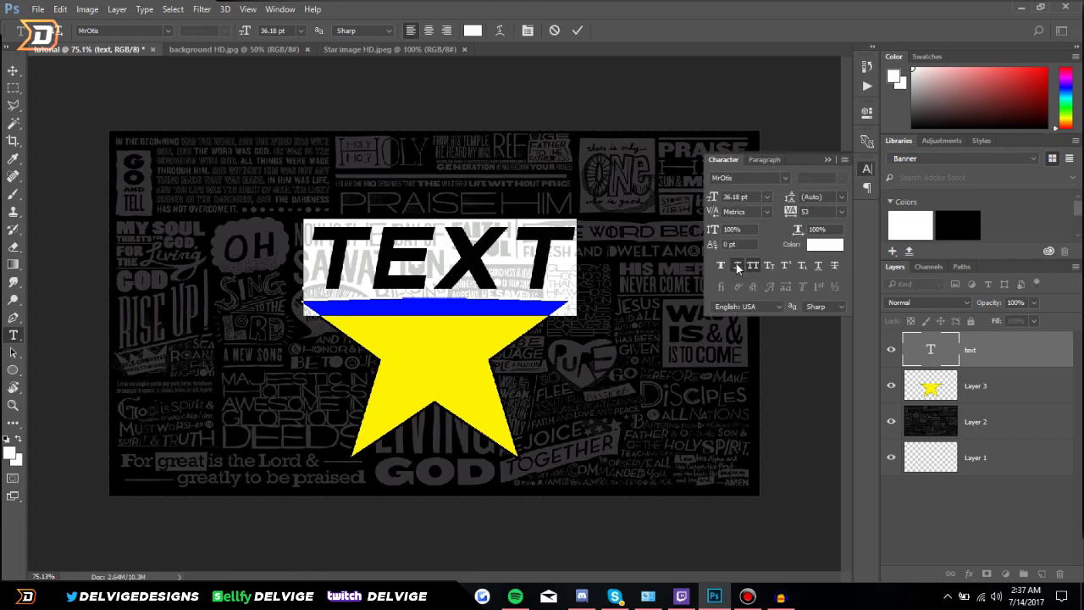
left_click(740, 264)
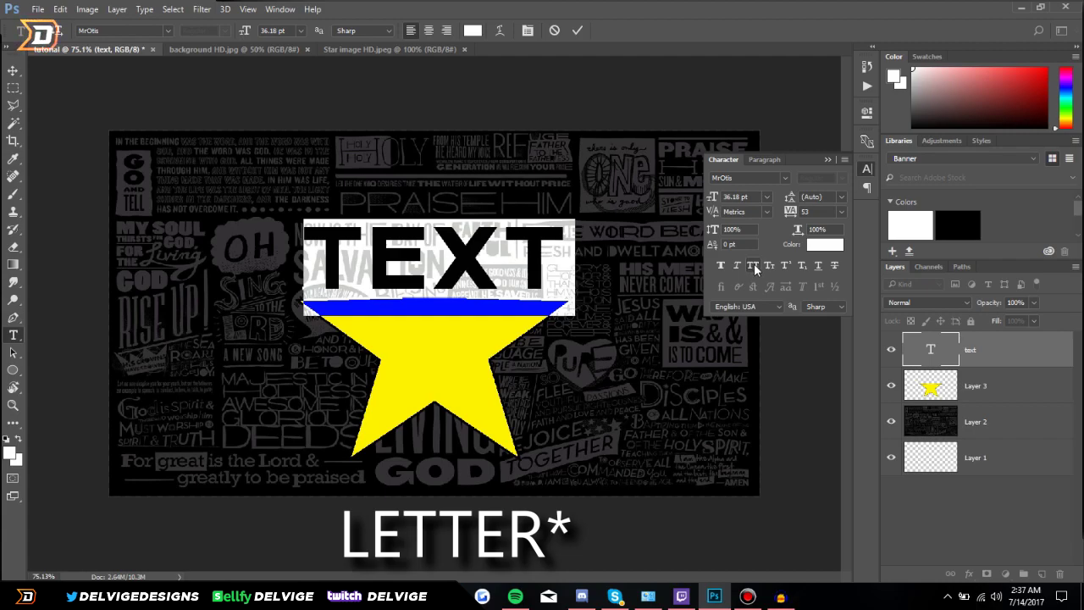
left_click(721, 265)
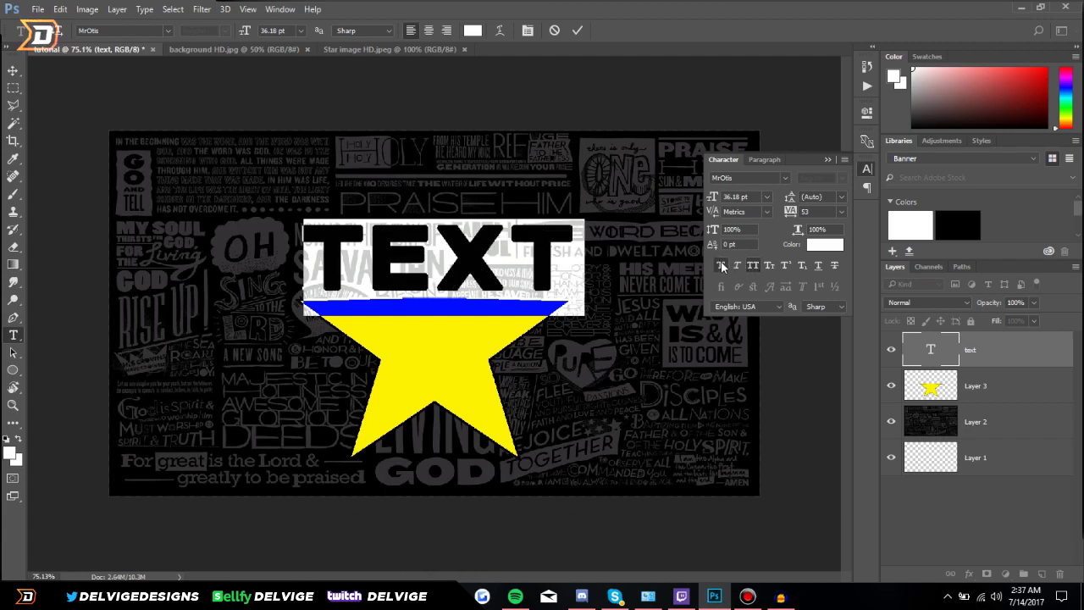
left_click(721, 266)
left_click(818, 272)
left_click(819, 271)
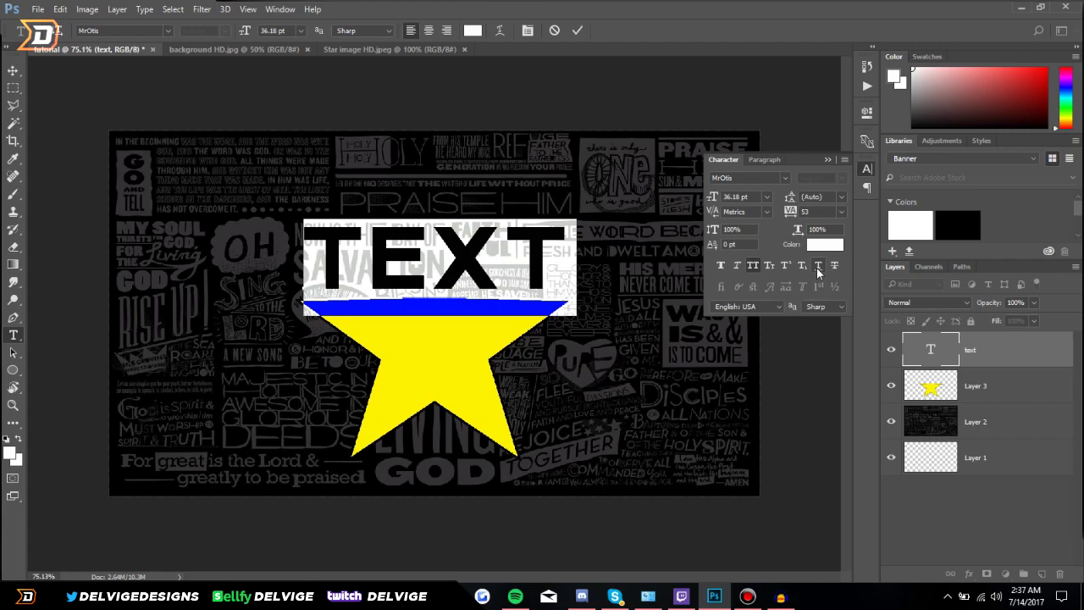
left_click(828, 158)
left_click(577, 31)
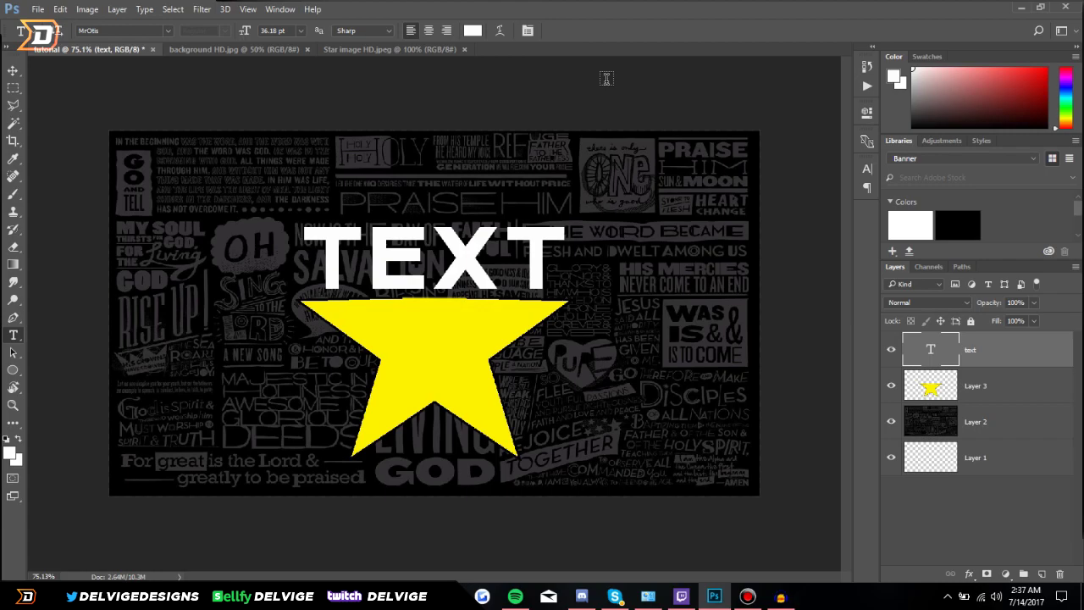
Rasterize the TEXT type layer and open its Layer Style dialog
right_click(1027, 362)
left_click(768, 293)
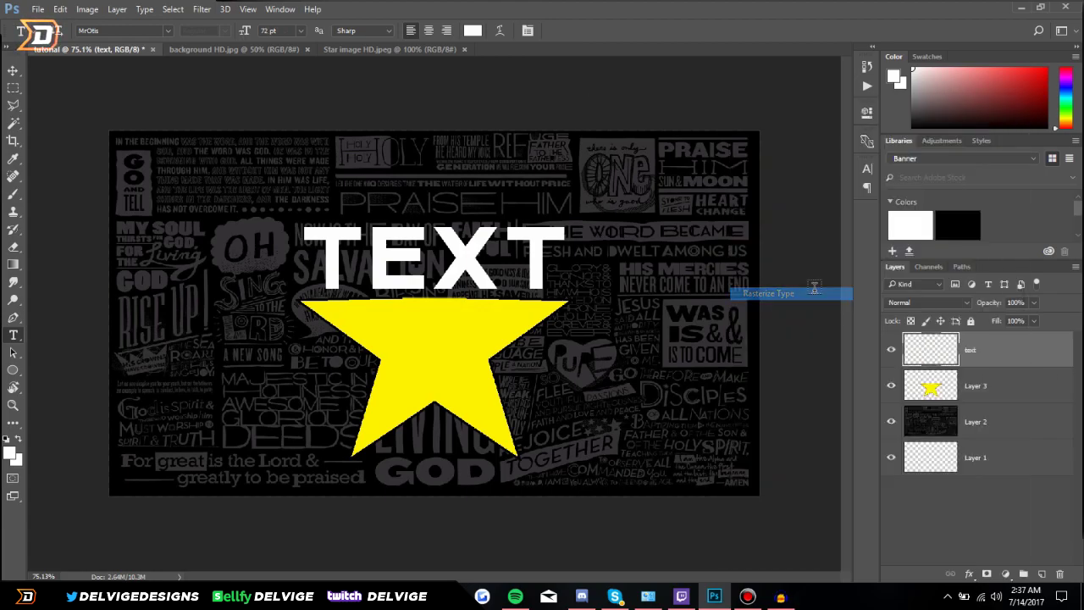
double_click(1047, 359)
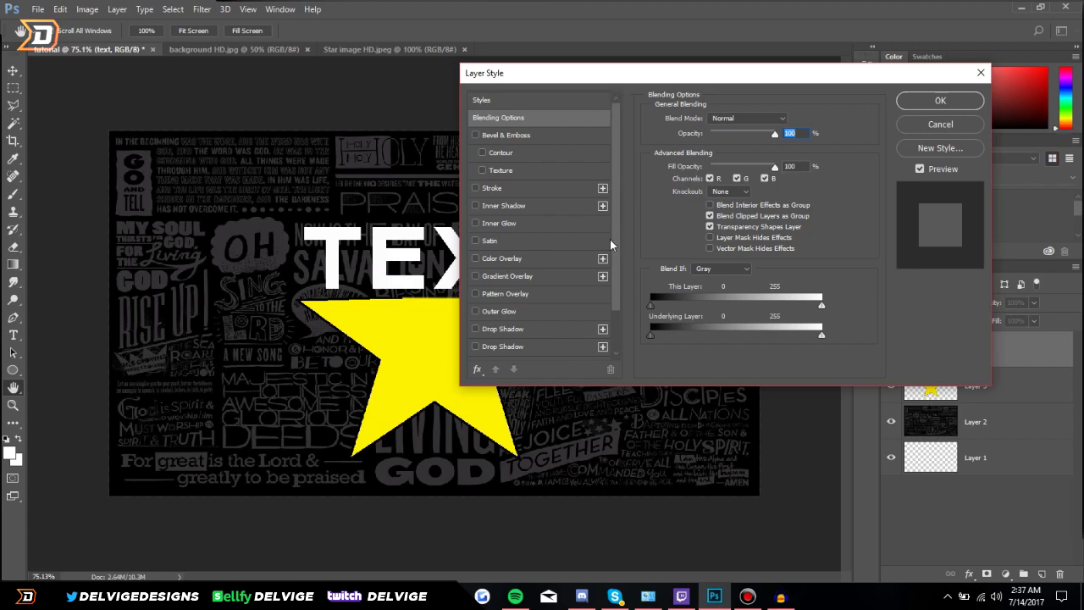
Give TEXT a black (000000) outline stroke, discarding a trial Bevel and Emboss
scroll(540, 243, "down", 3)
scroll(531, 244, "up", 3)
left_click_drag(545, 79, 622, 91)
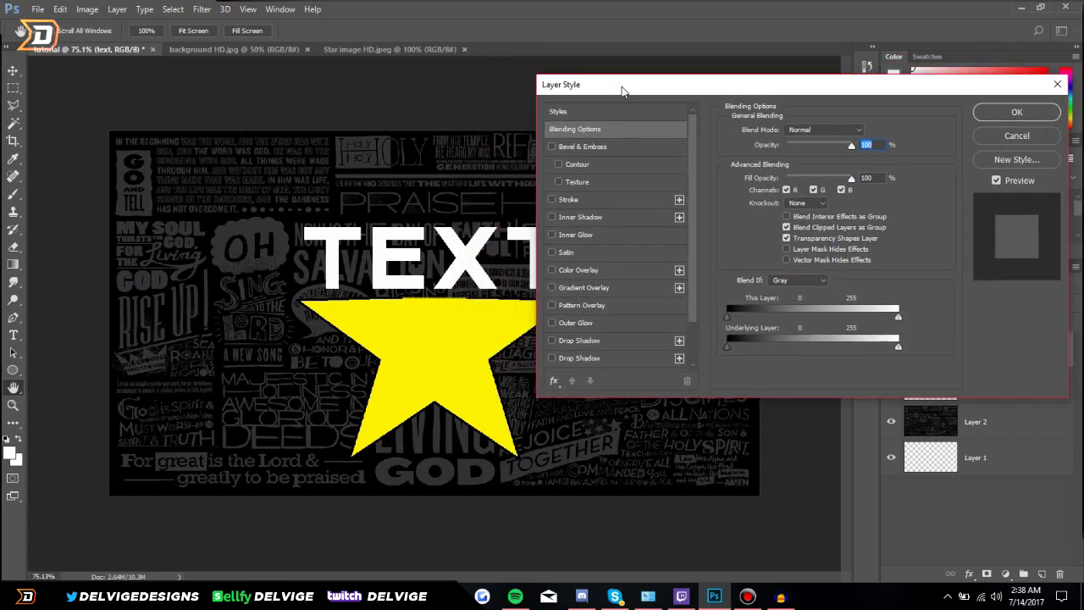
left_click_drag(614, 89, 644, 95)
left_click(629, 152)
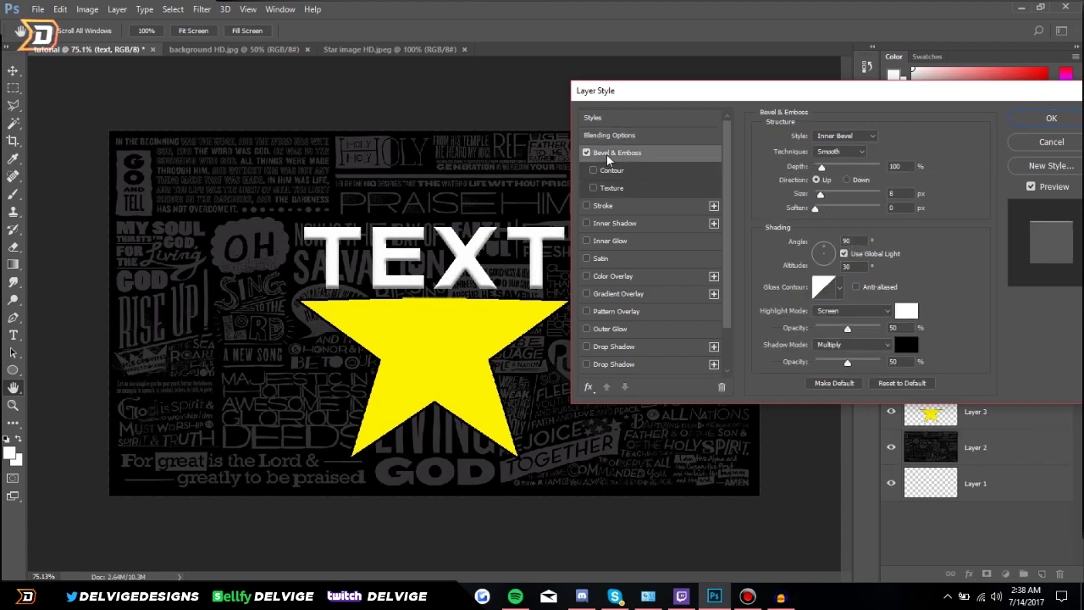
left_click(587, 154)
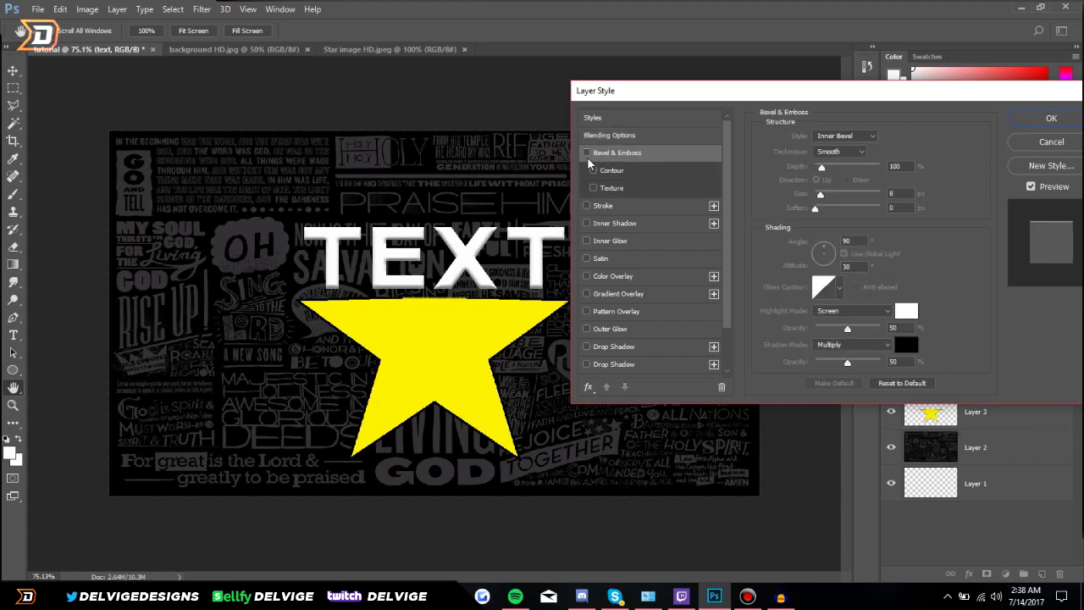
left_click(587, 205)
left_click(605, 206)
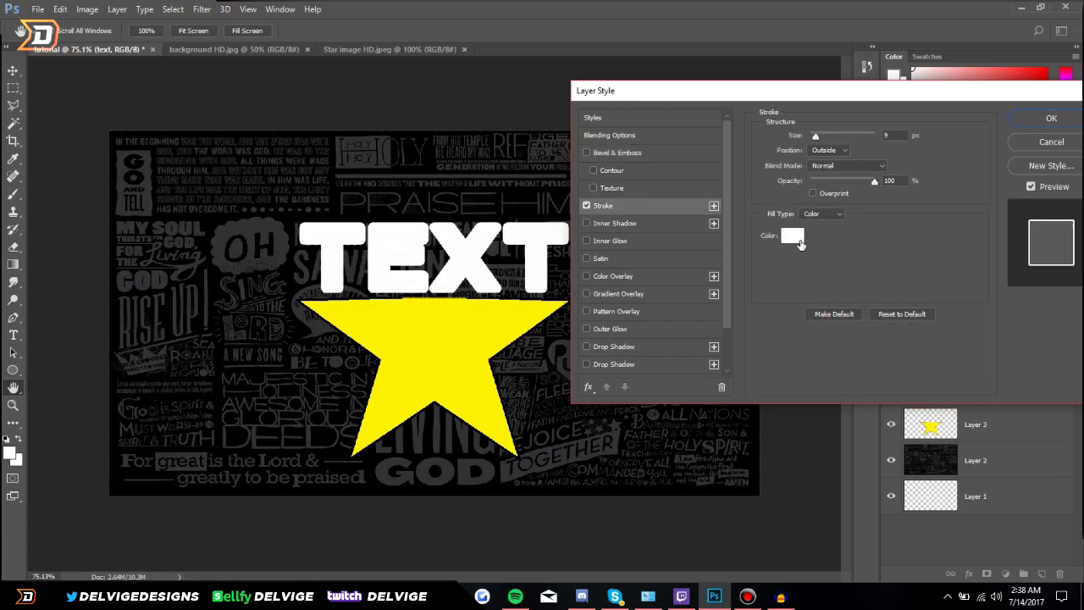
left_click(793, 236)
type("000000")
left_click(816, 181)
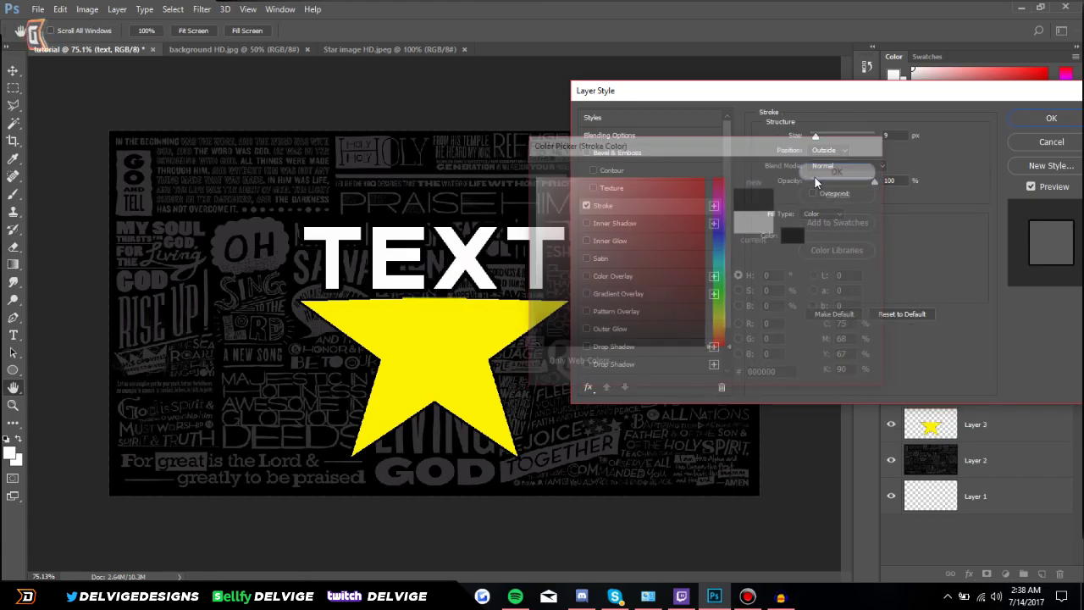
Turn off Inner Shadow and apply an Other Yellow gradient overlay, then accept the style
left_click(586, 224)
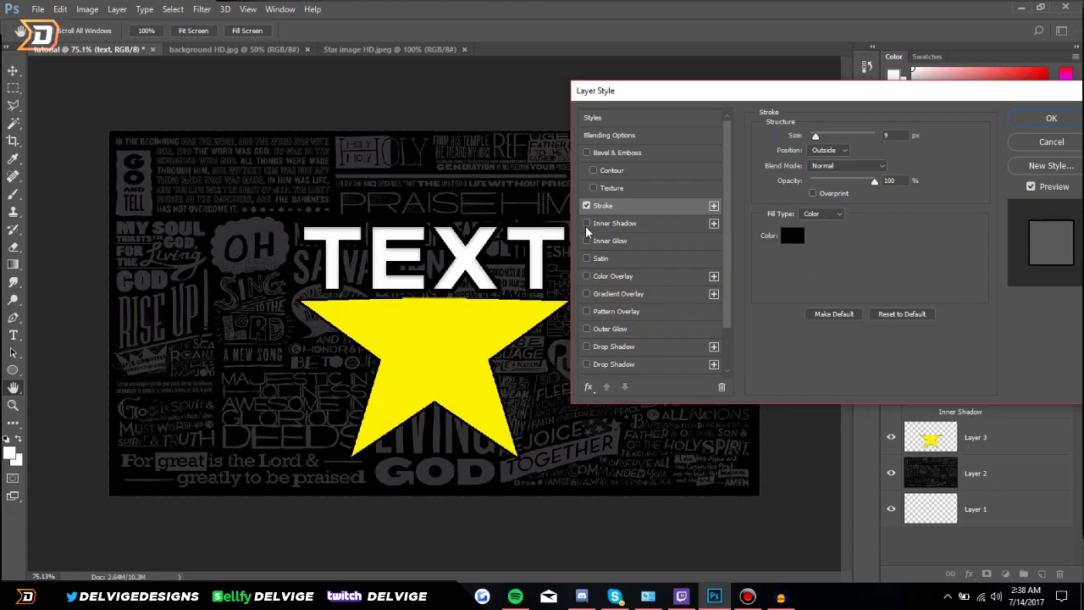
left_click(597, 277)
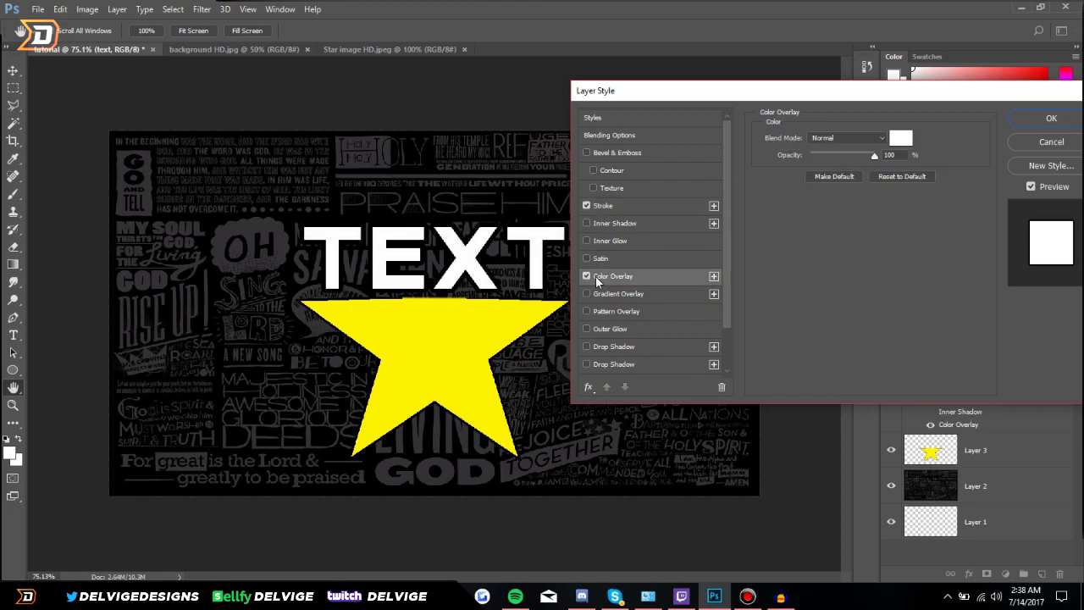
left_click(588, 276)
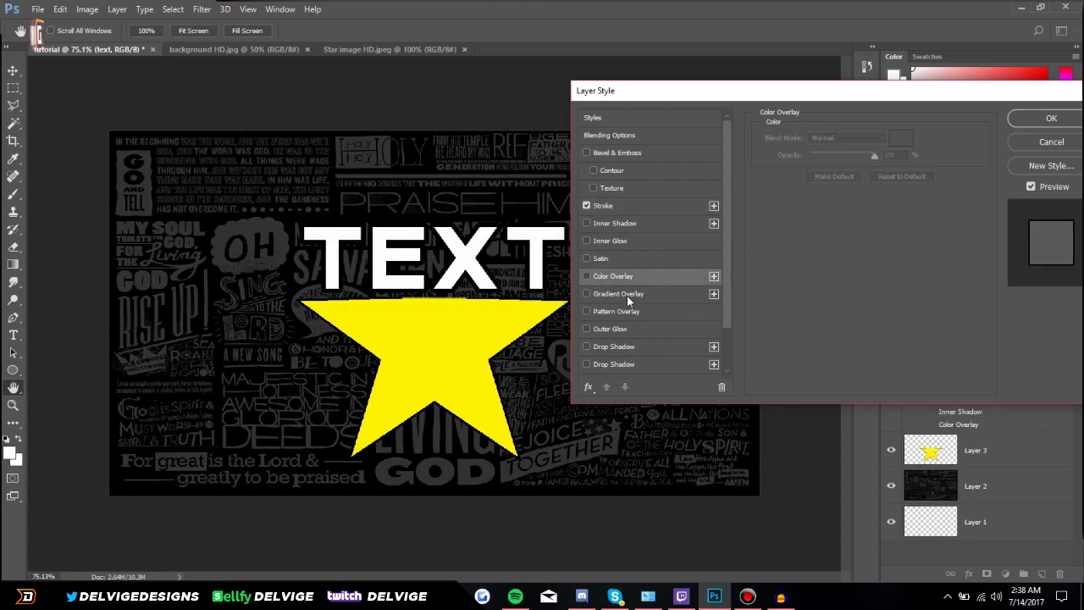
left_click(627, 296)
left_click(831, 171)
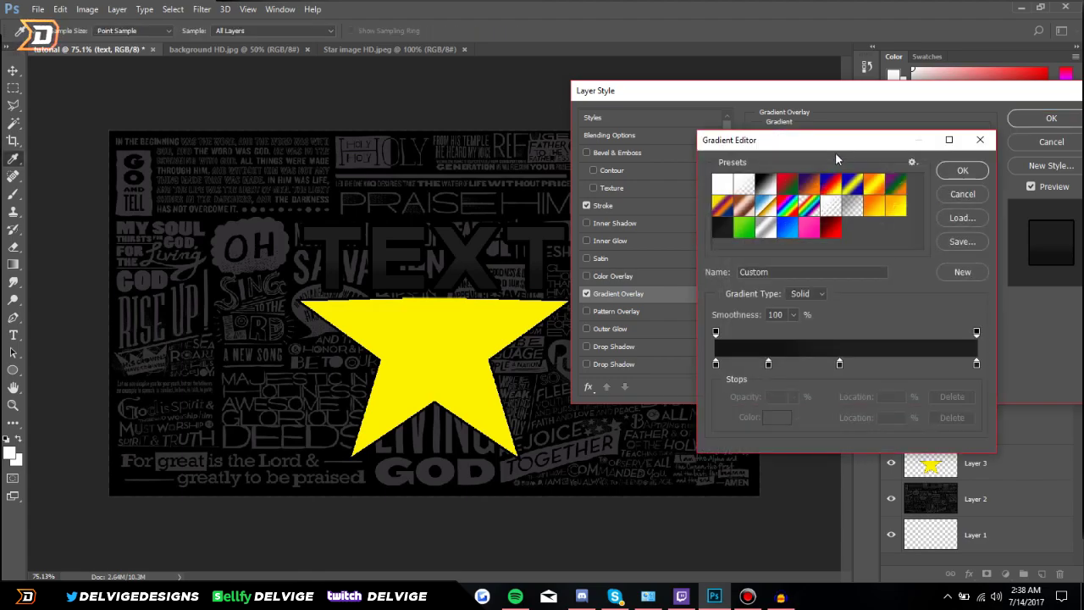
left_click(831, 227)
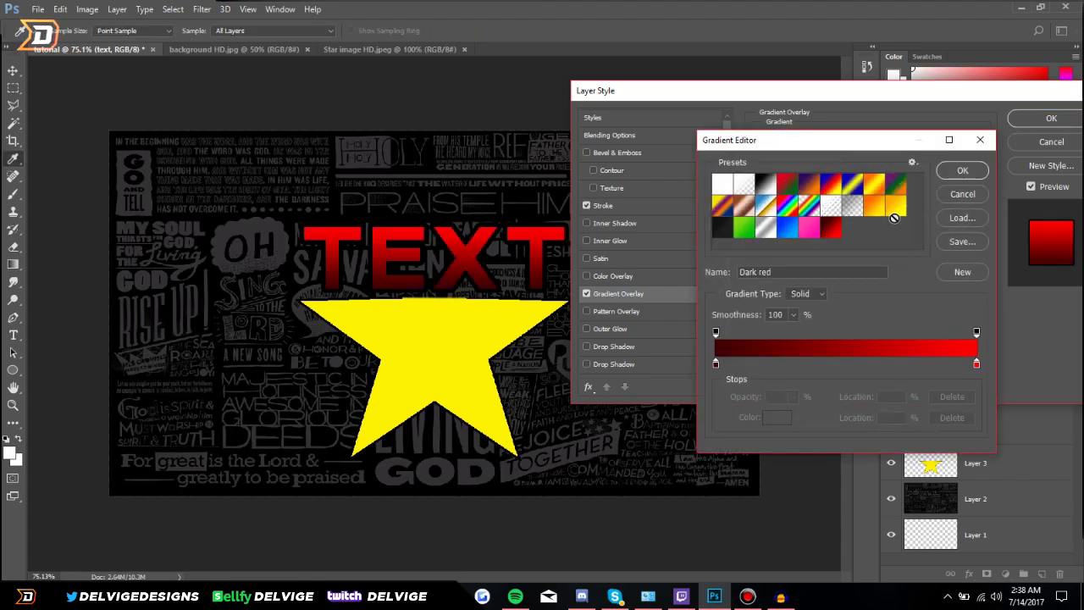
left_click(895, 212)
left_click(878, 212)
left_click(903, 214)
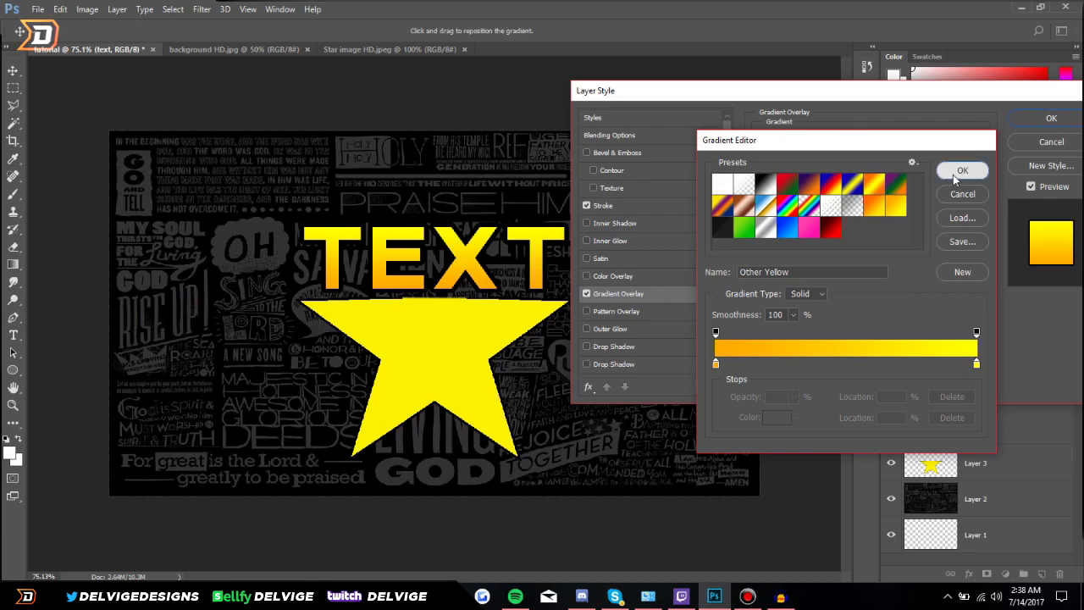
left_click(953, 174)
scroll(719, 259, "down", 1)
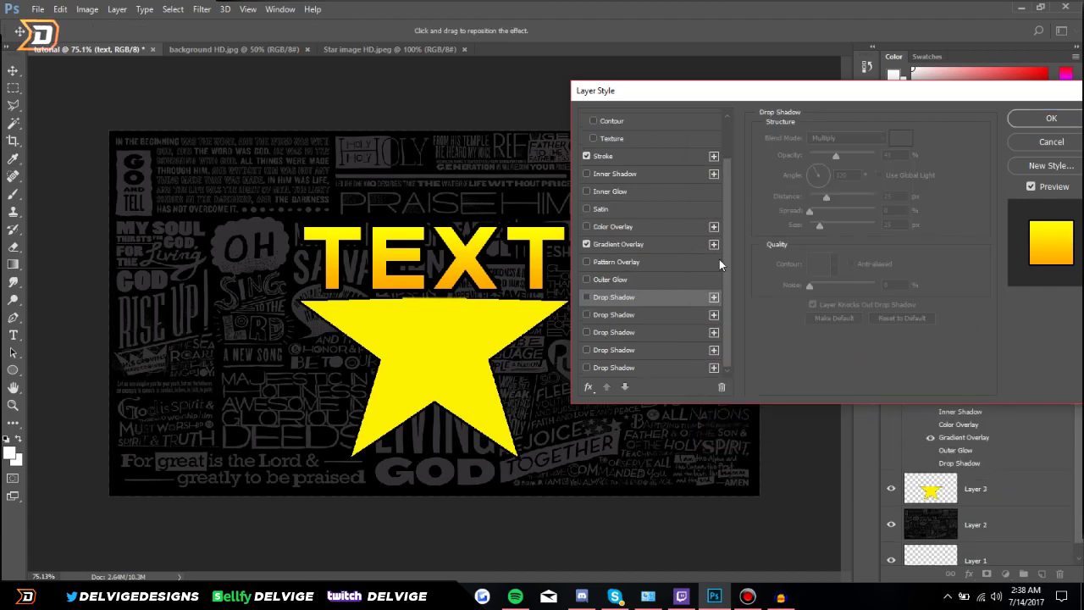
key("Return")
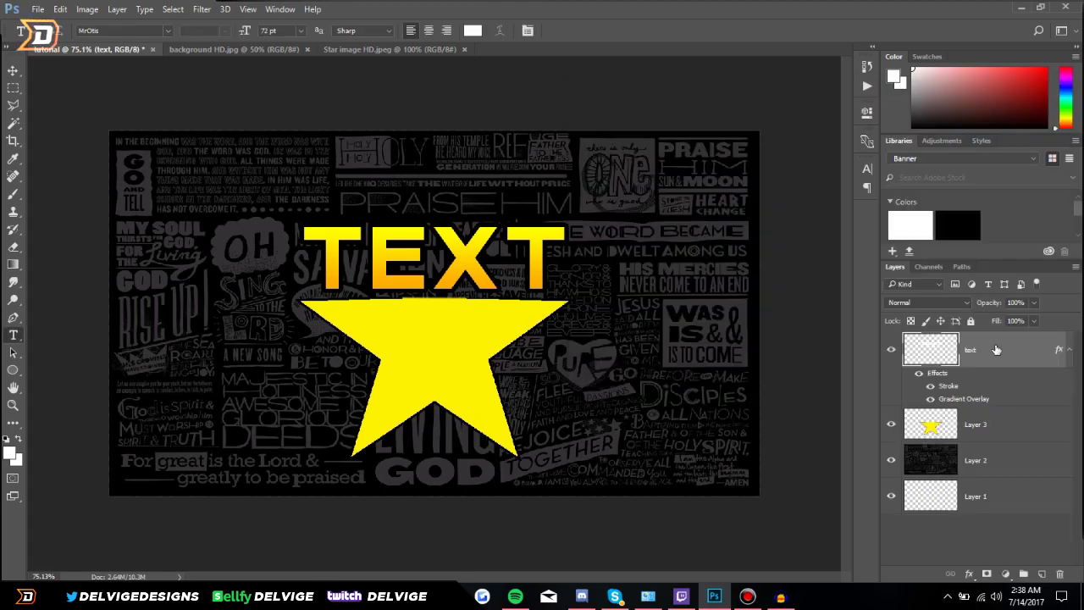
left_click(1034, 305)
left_click_drag(1003, 320, 995, 320)
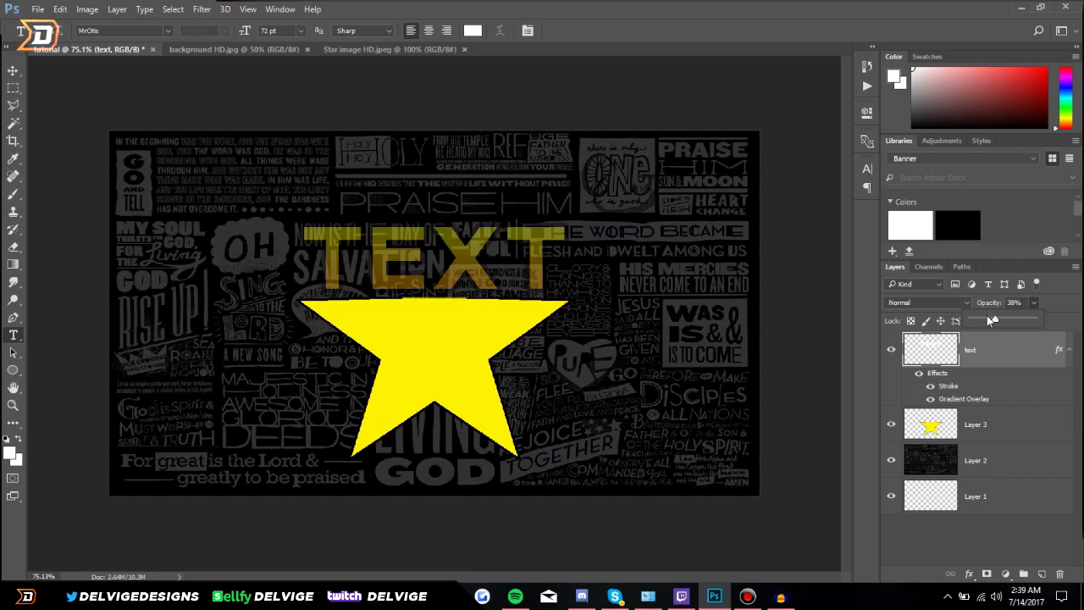
left_click_drag(1020, 323, 1038, 319)
key("m")
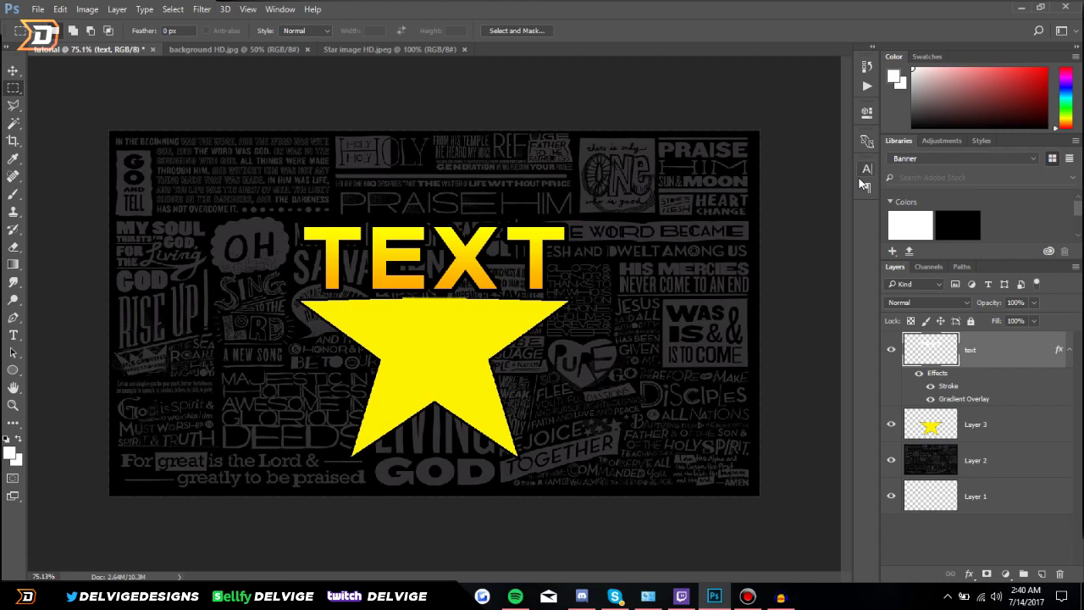
left_click(281, 9)
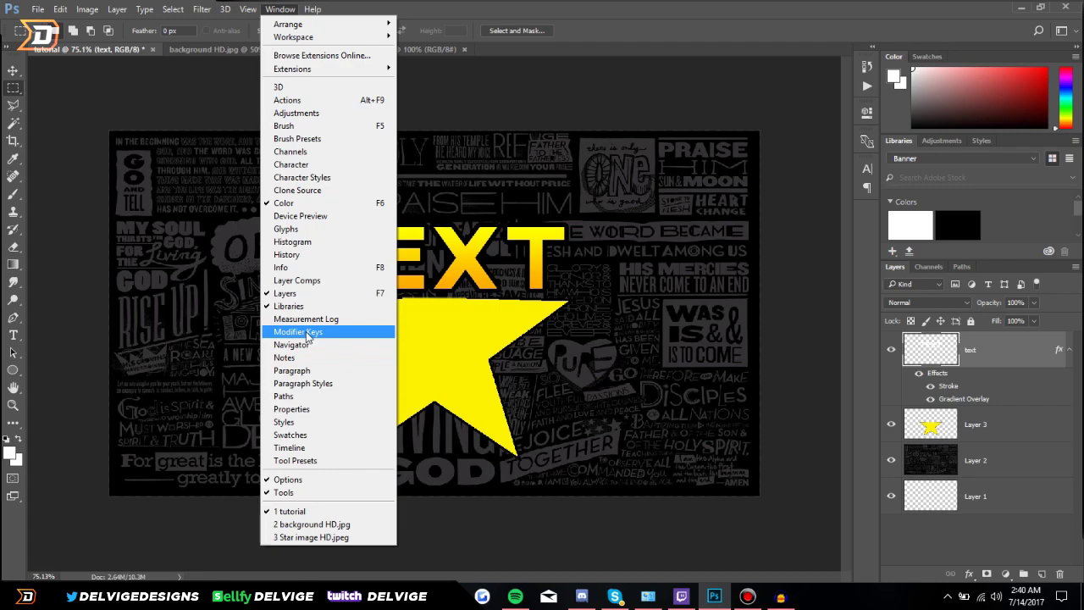
key("Escape")
key("u")
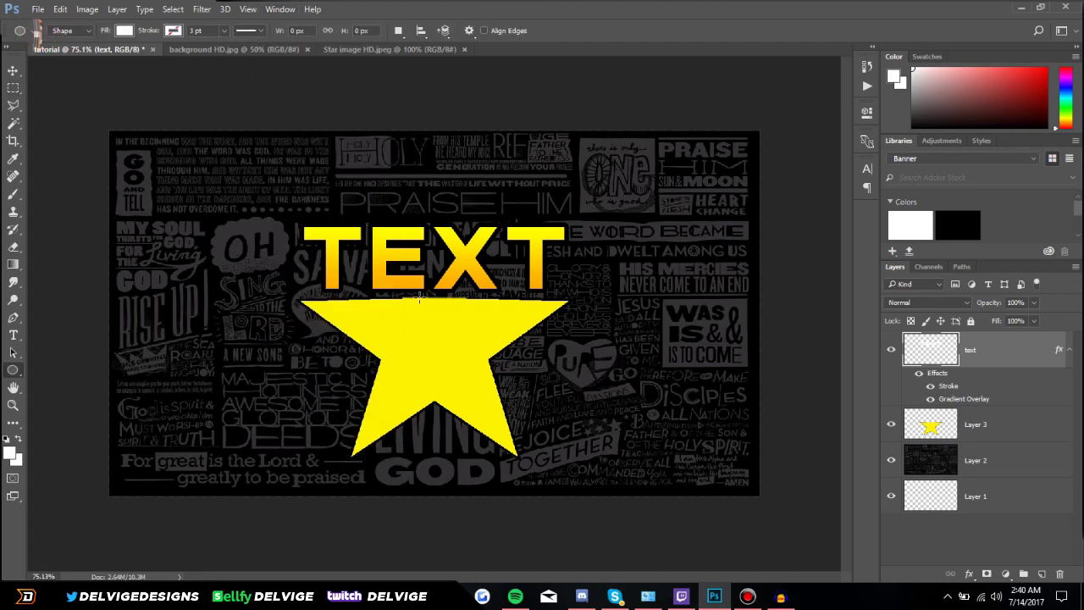
right_click(14, 370)
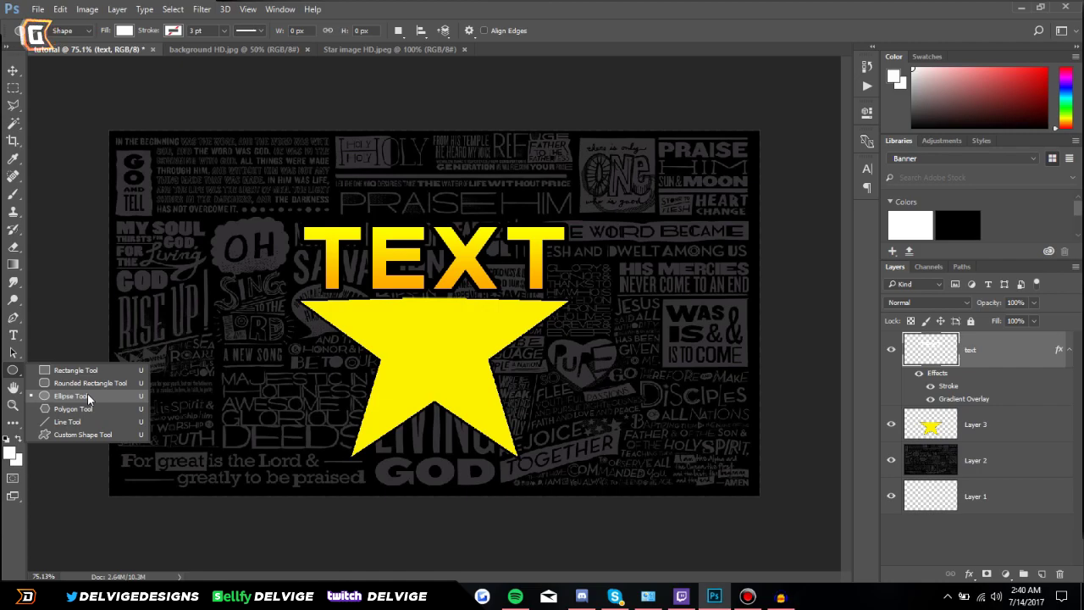
left_click(13, 389)
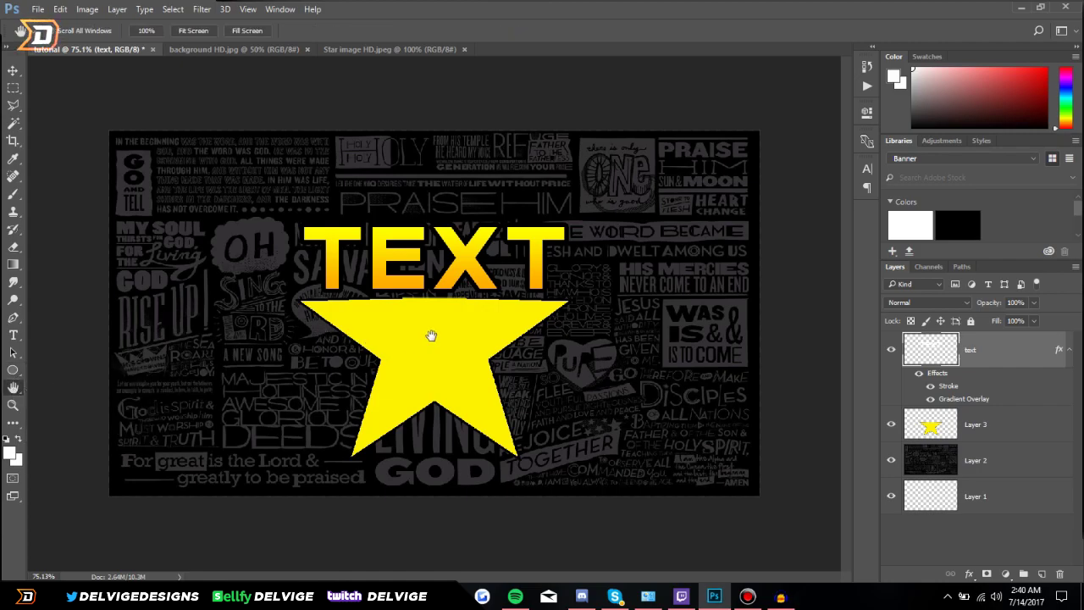
scroll(431, 336, "up", 3)
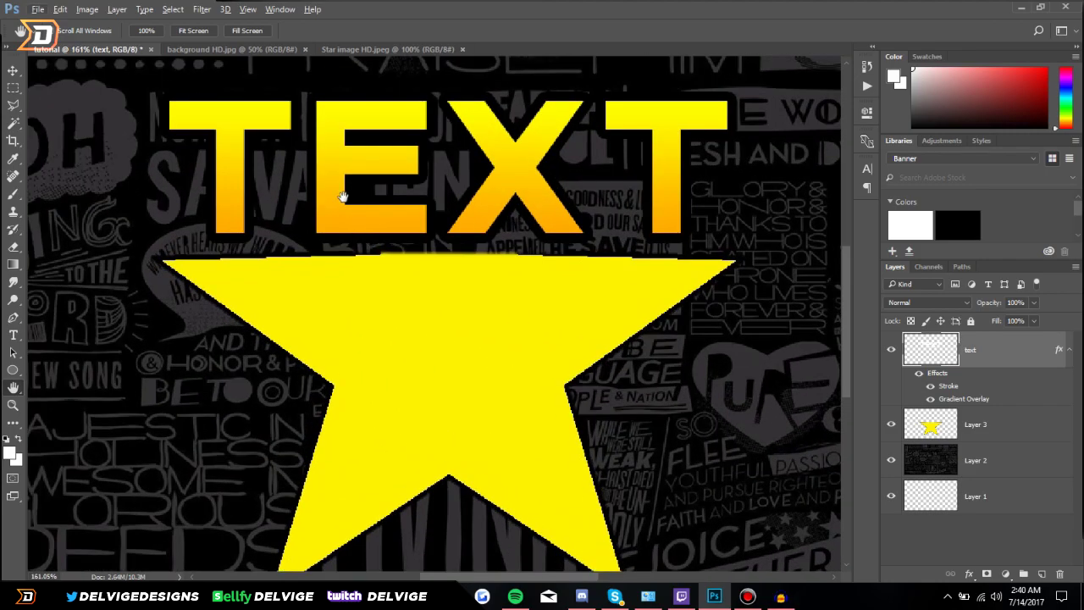
left_click_drag(343, 197, 661, 432)
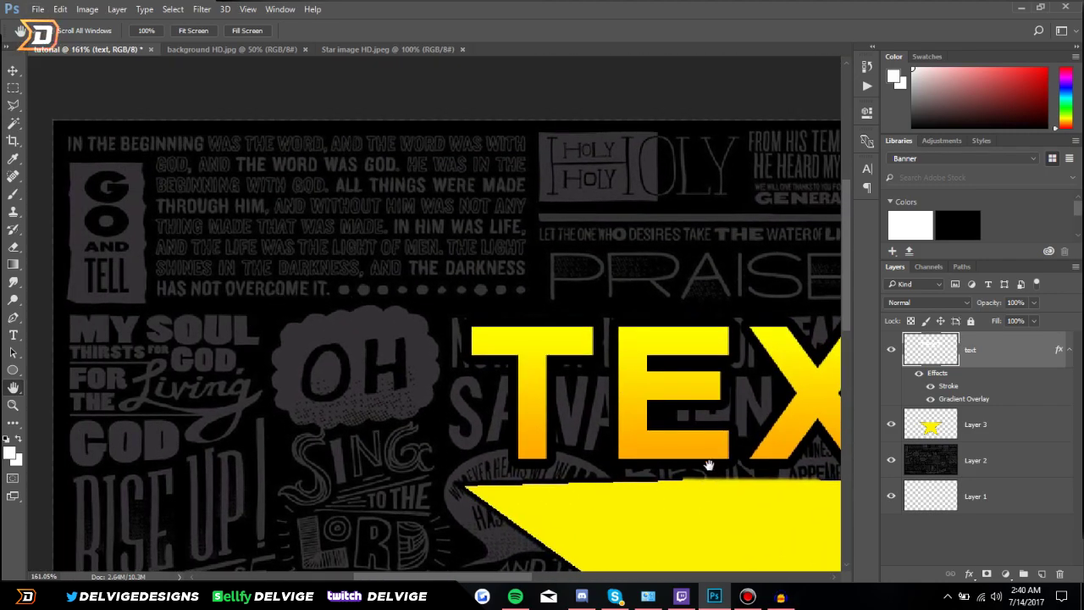
left_click_drag(709, 465, 353, 382)
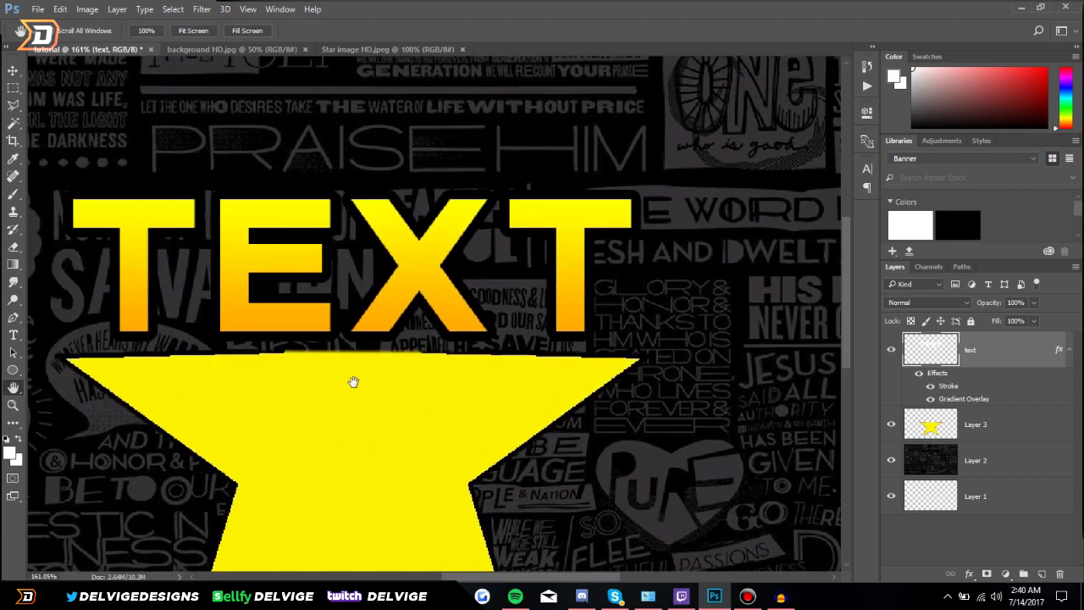
left_click_drag(290, 365, 233, 356)
left_click(231, 370, "ctrl")
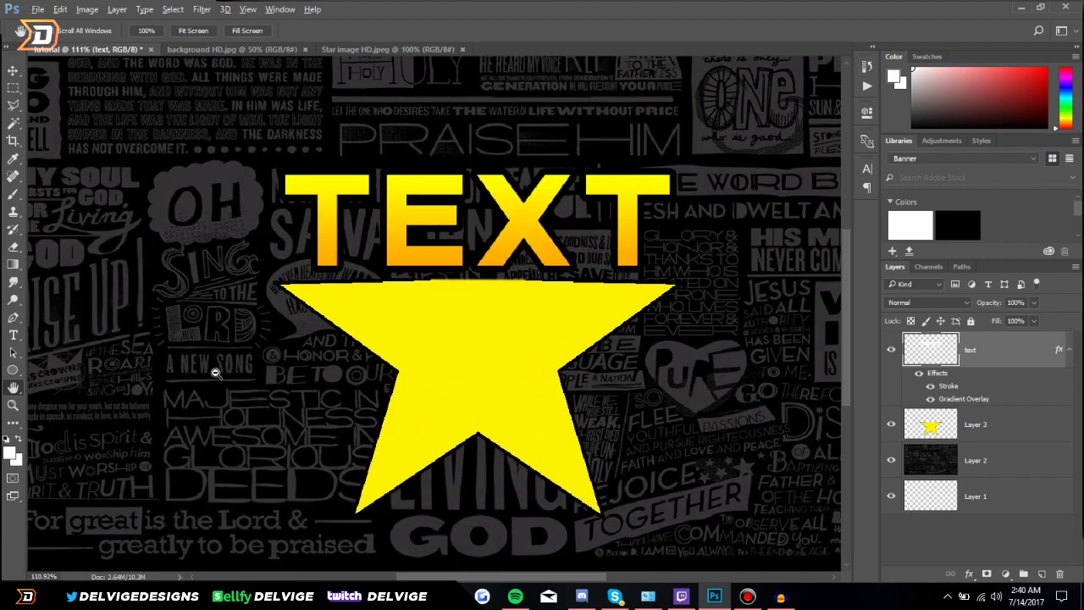
key("z")
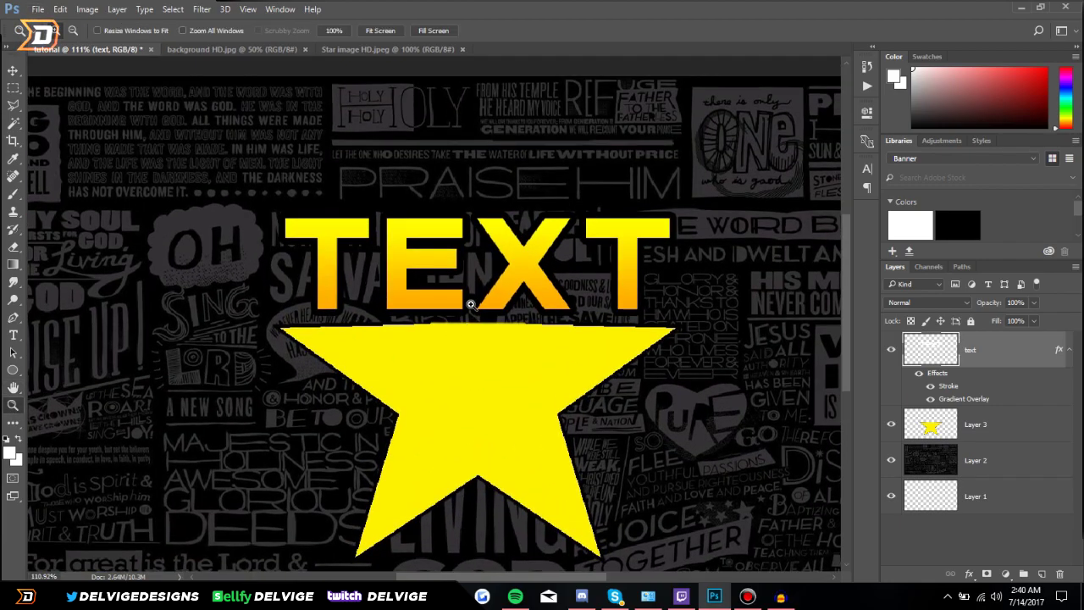
left_click(476, 303)
left_click(483, 310)
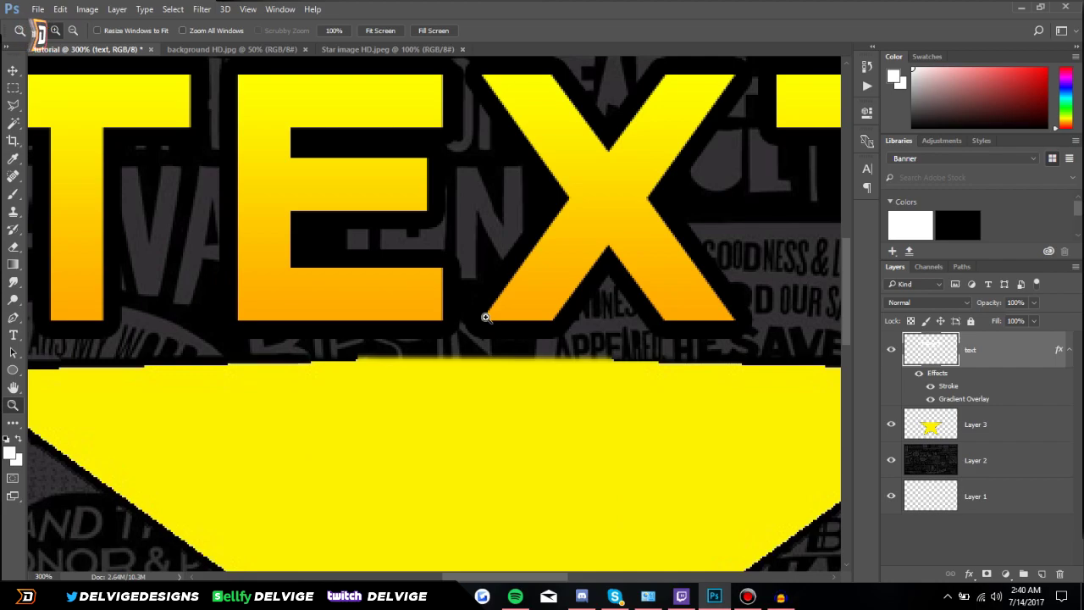
left_click(460, 275, "alt")
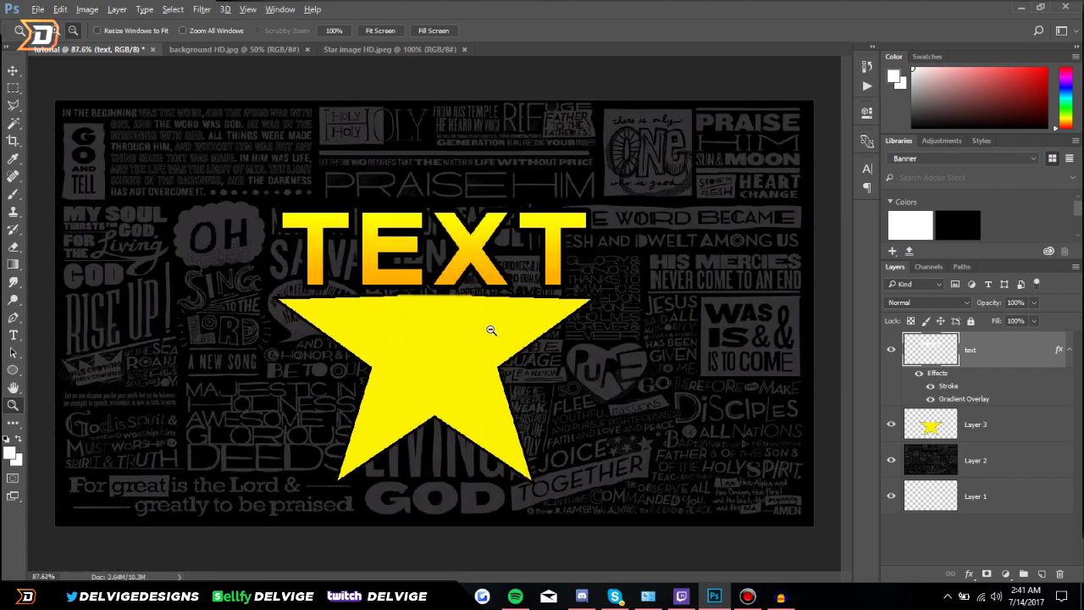
left_click(500, 339)
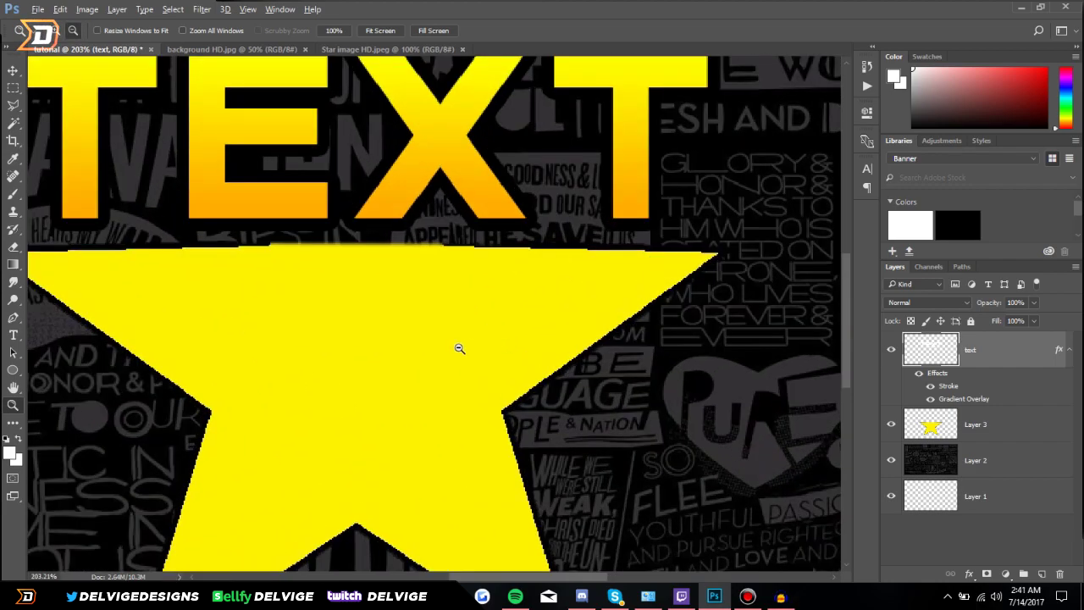
left_click(460, 348, "alt")
left_click(389, 337)
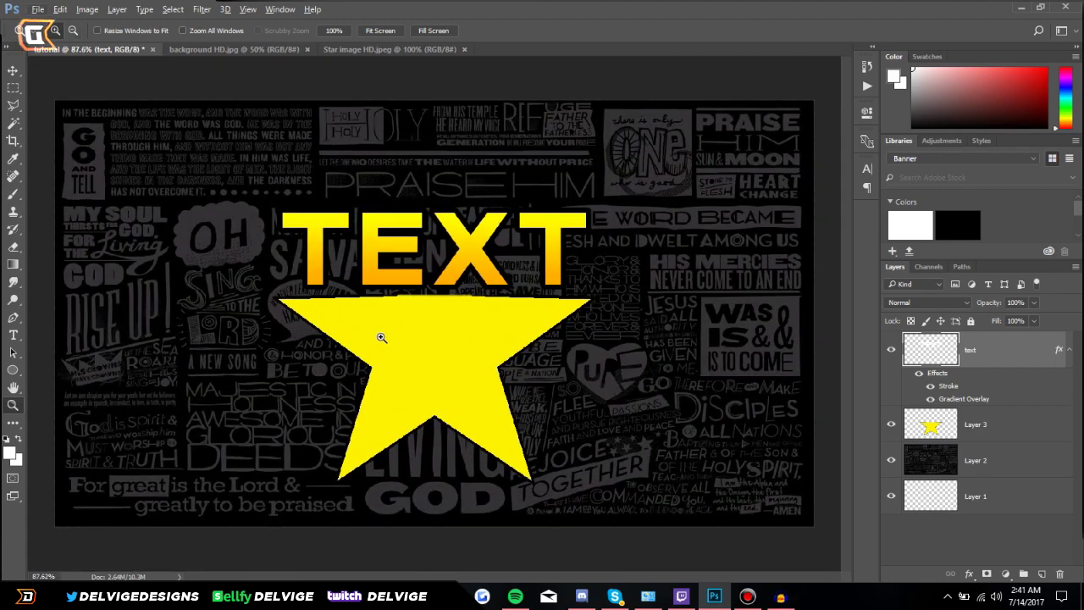
key("m")
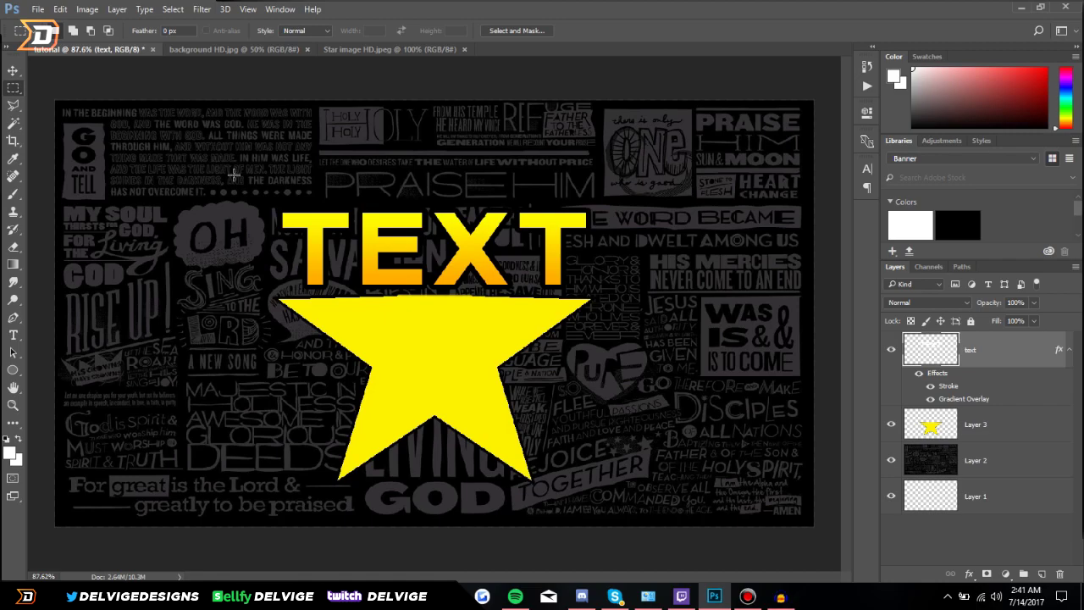
Open File > Export > Save for Web (Legacy) for the 1280×720 artwork
left_click(39, 12)
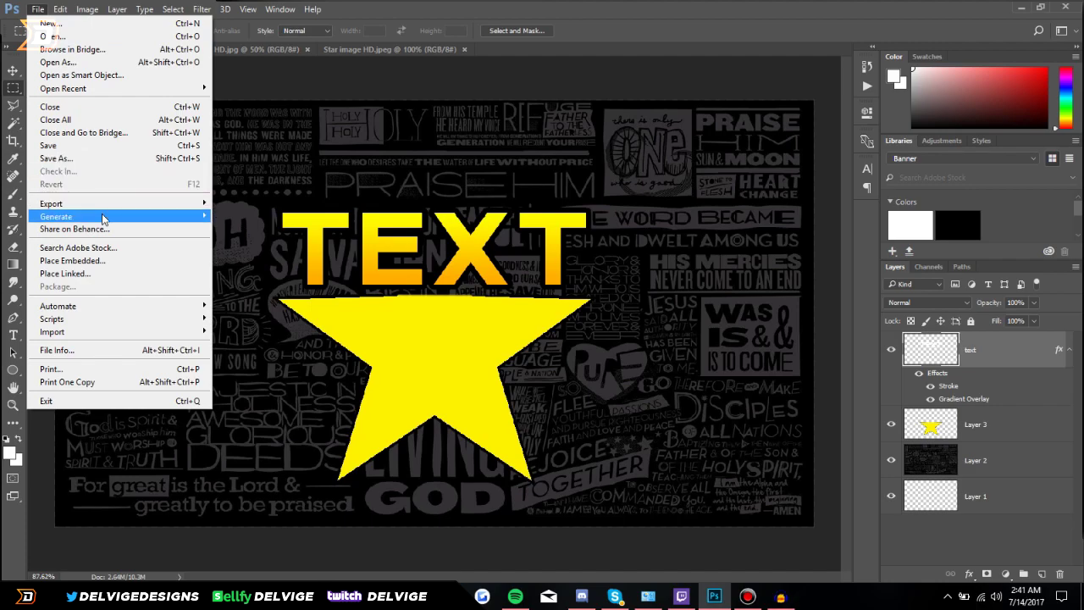
mouse_move(100, 207)
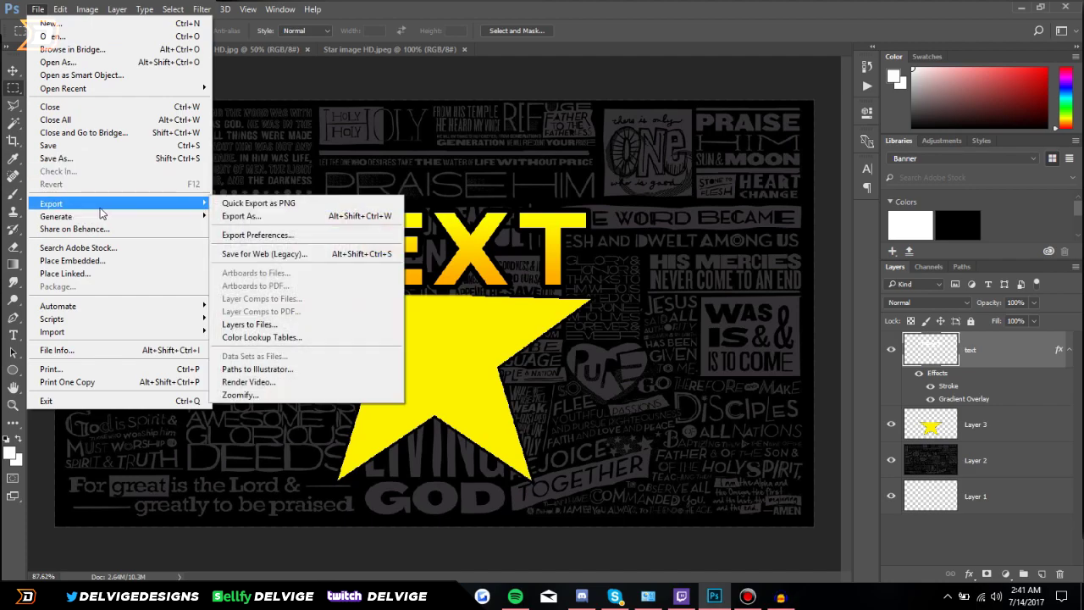
left_click(246, 254)
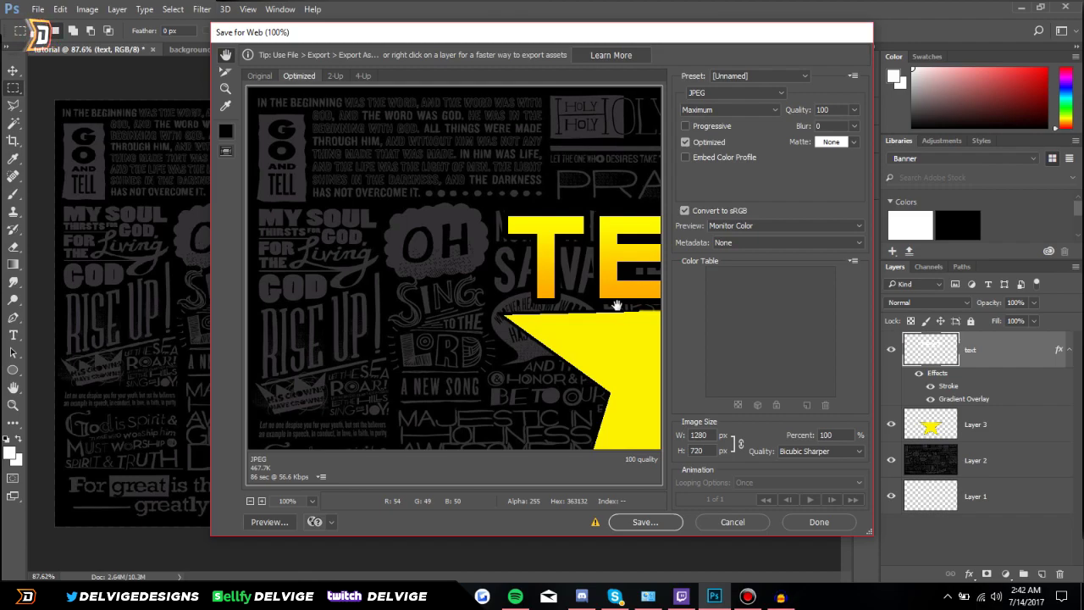
left_click(775, 94)
left_click(735, 135)
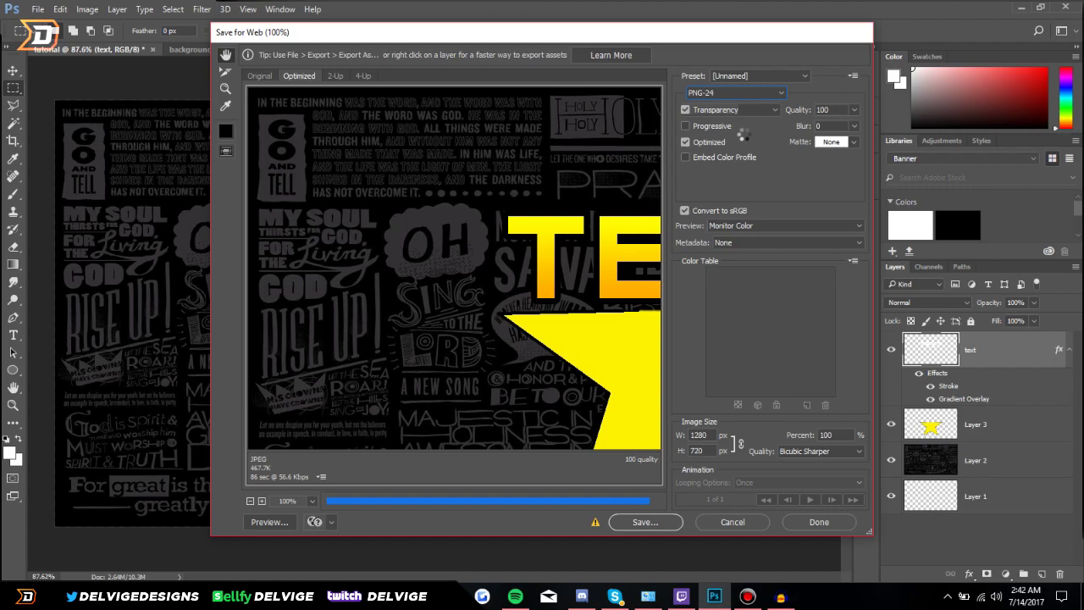
left_click(781, 94)
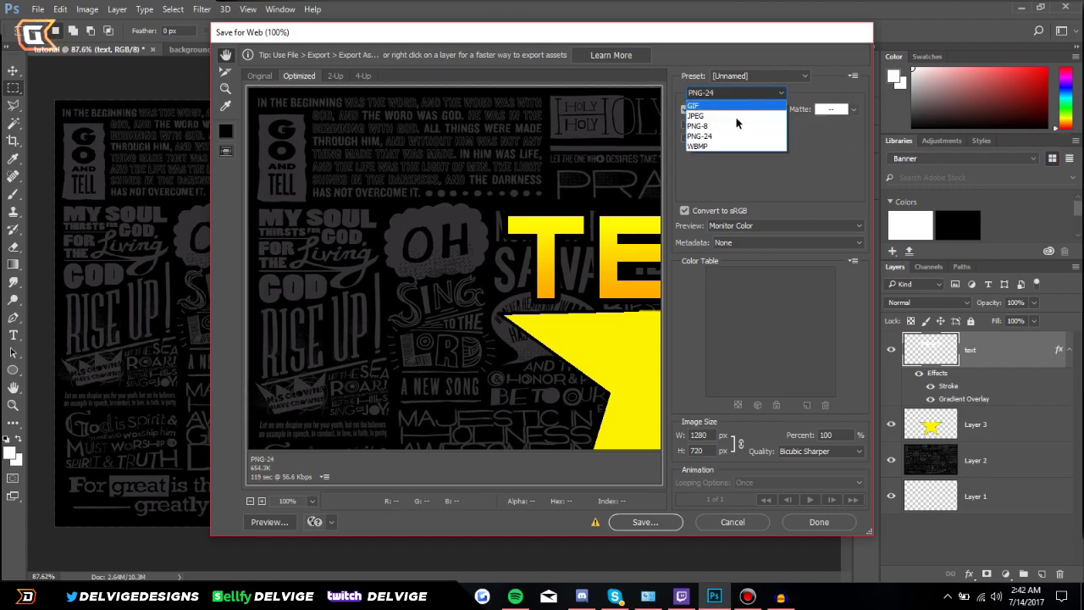
left_click(734, 117)
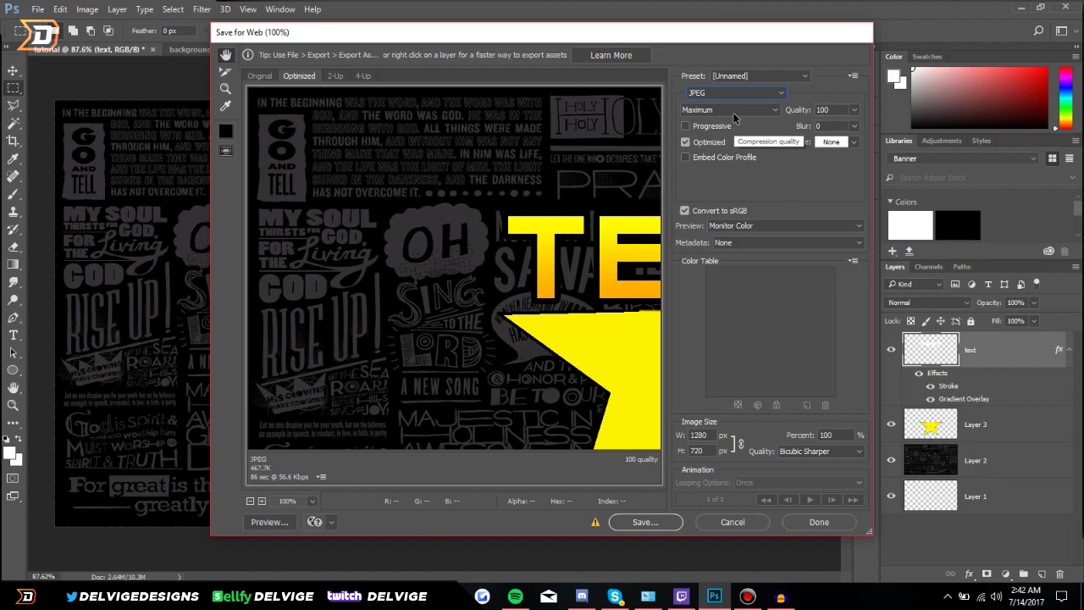
left_click(733, 113)
left_click(720, 162)
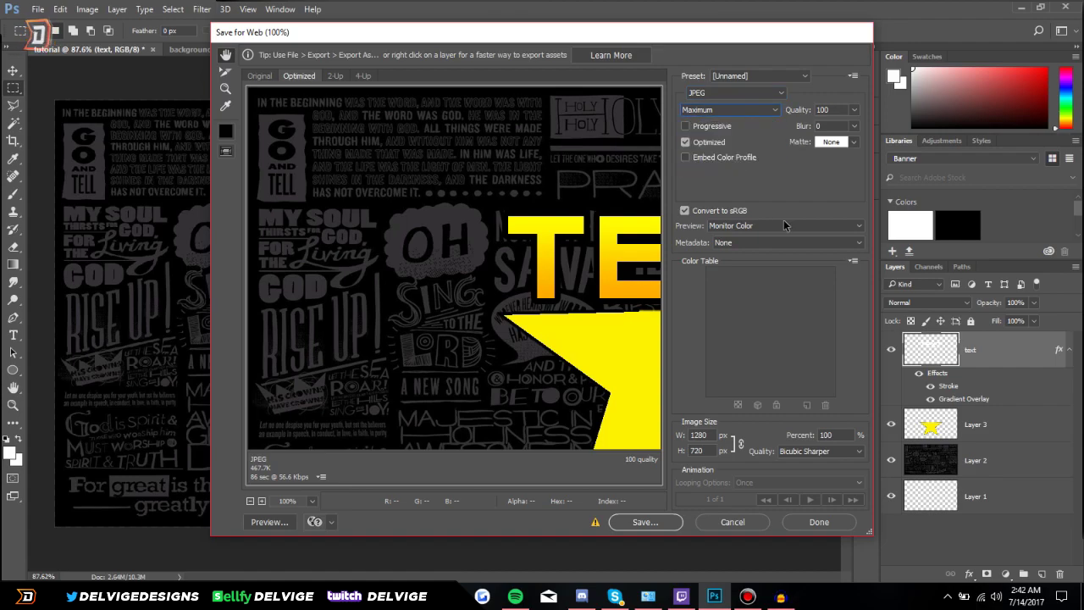
left_click(781, 241)
left_click(770, 253)
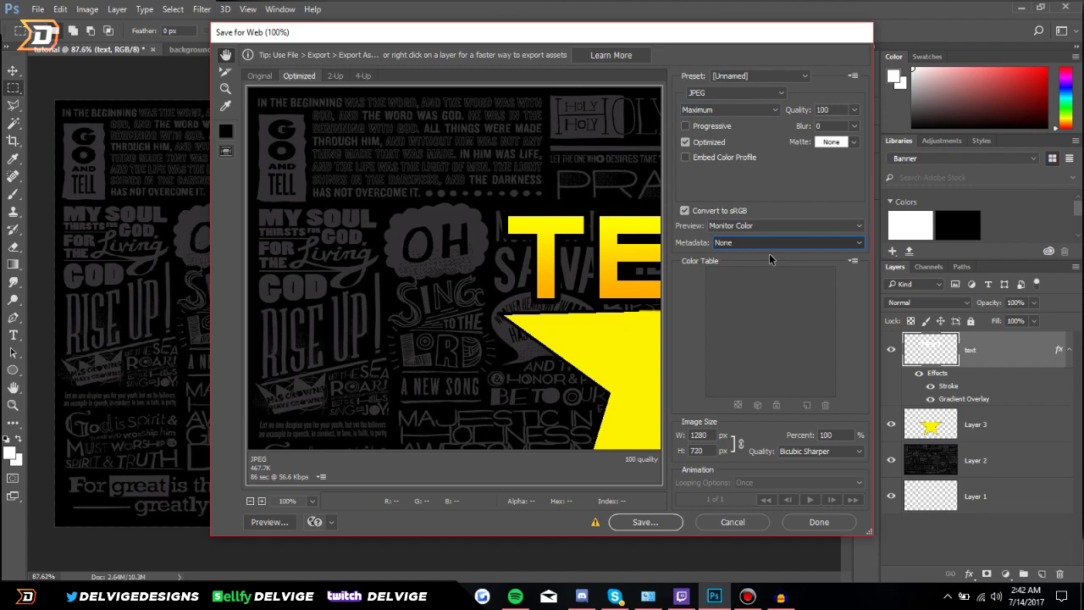